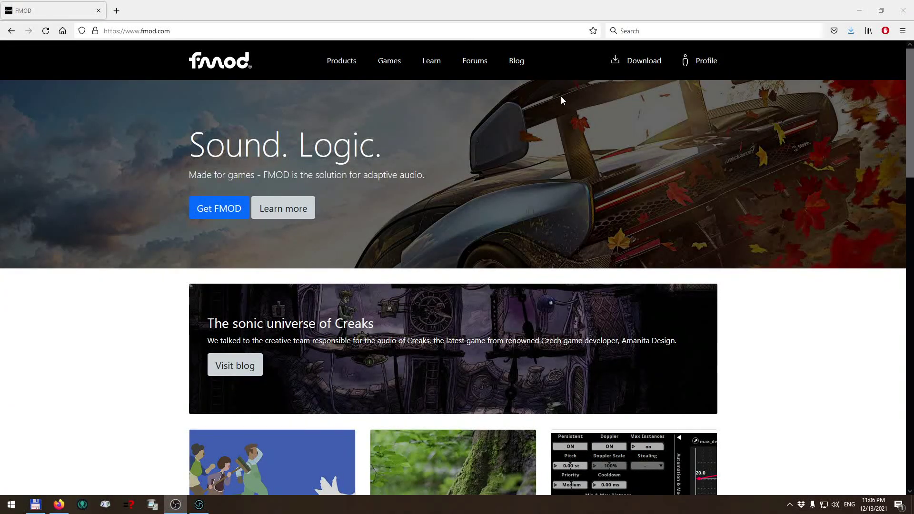
- Review the FMOD download page's FMOD Studio Suite and Unity Integration packages
click(638, 62)
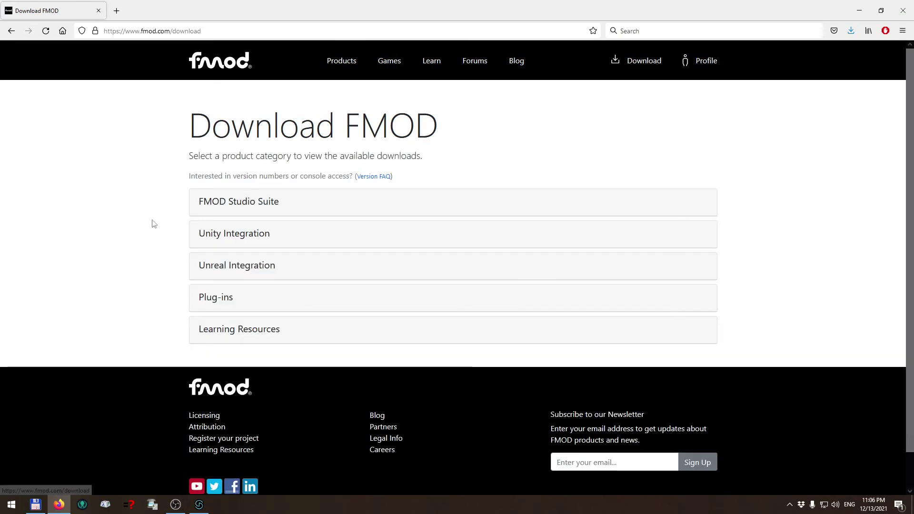
click(246, 205)
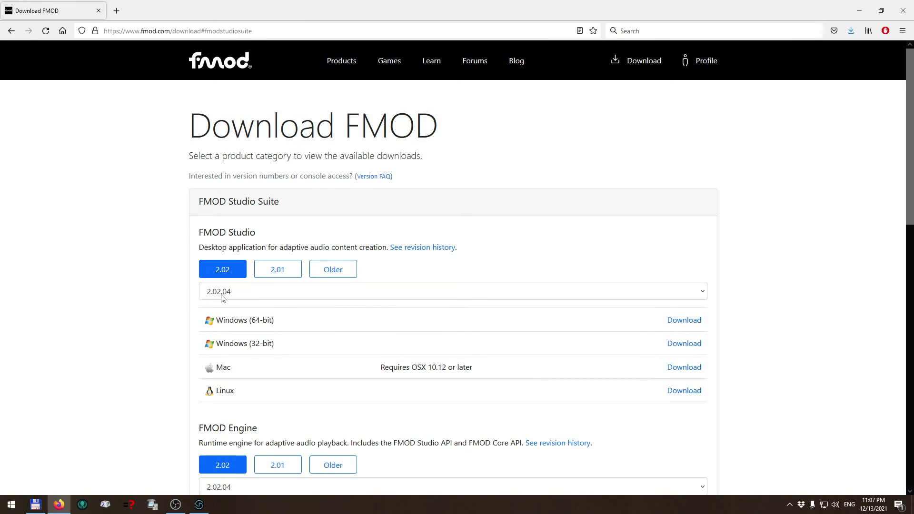
scroll(222, 298, down, 10)
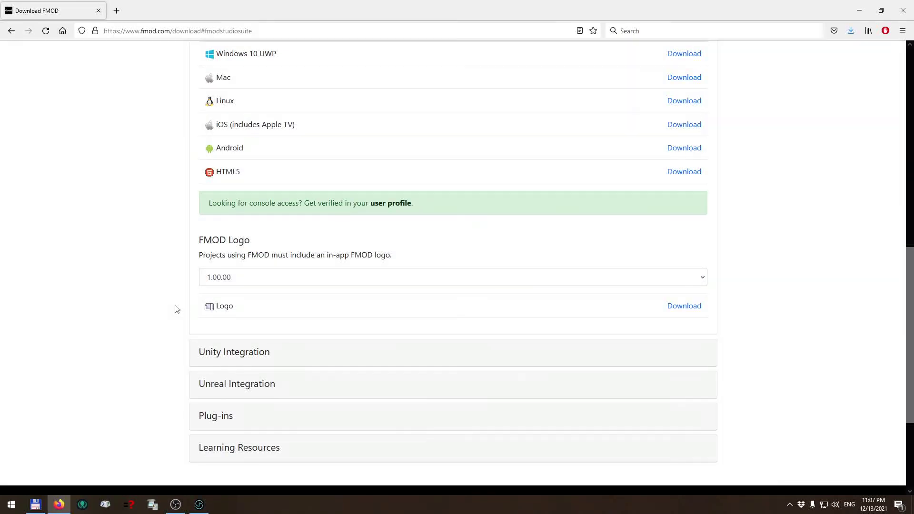
click(231, 356)
scroll(157, 400, down, 4)
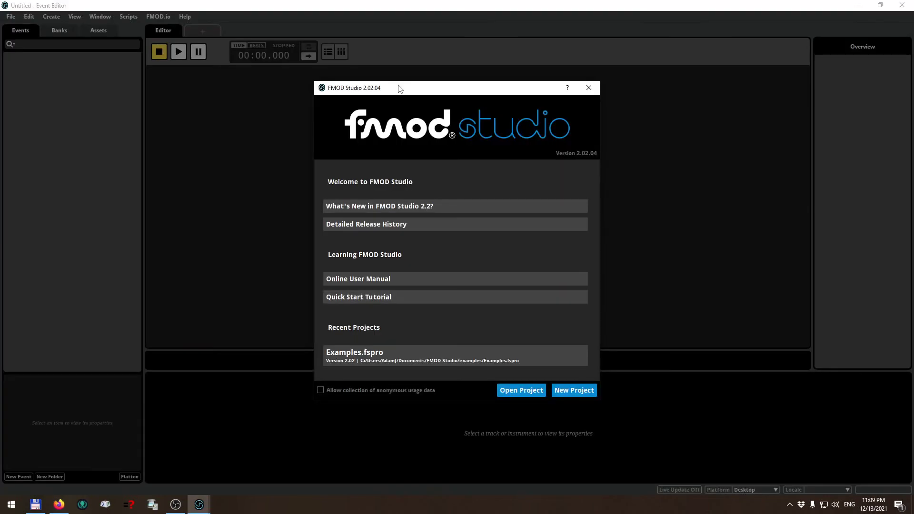
- Start a new FMOD Studio project and create a 3D action event named Blip
click(576, 392)
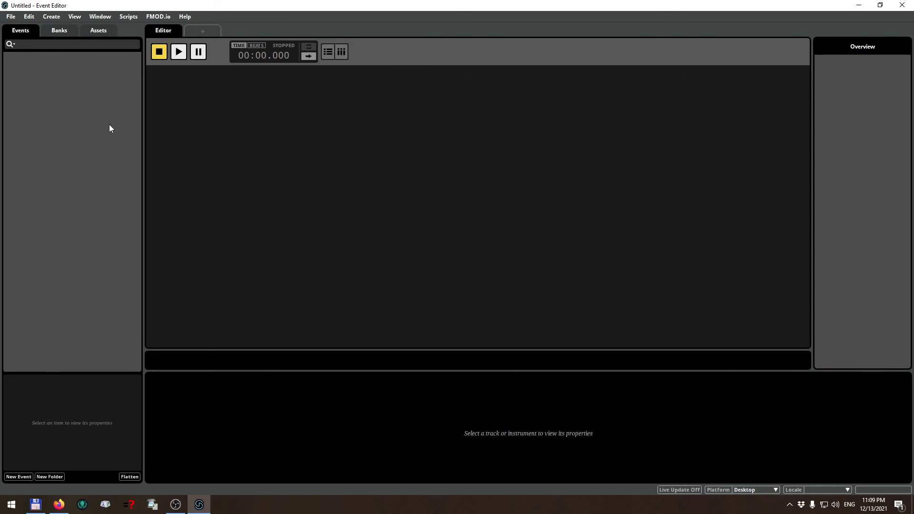
right_click(40, 82)
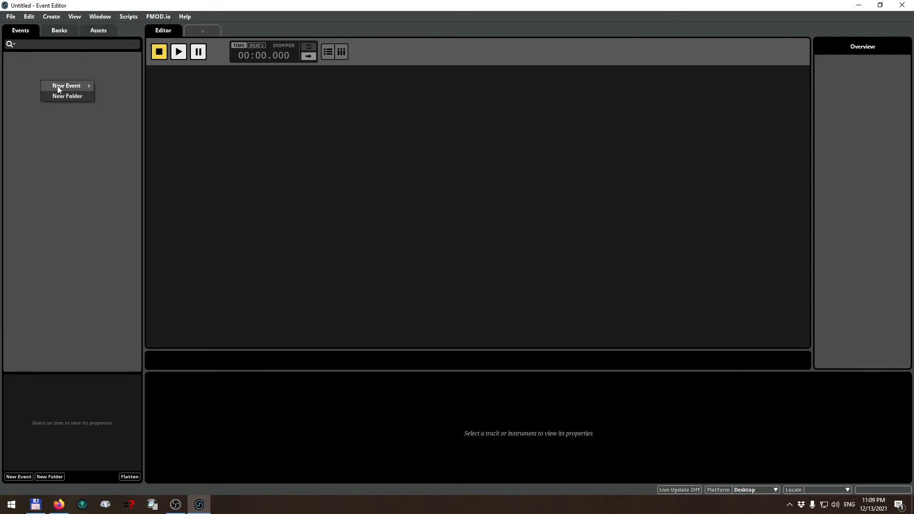
mouse_move(57, 87)
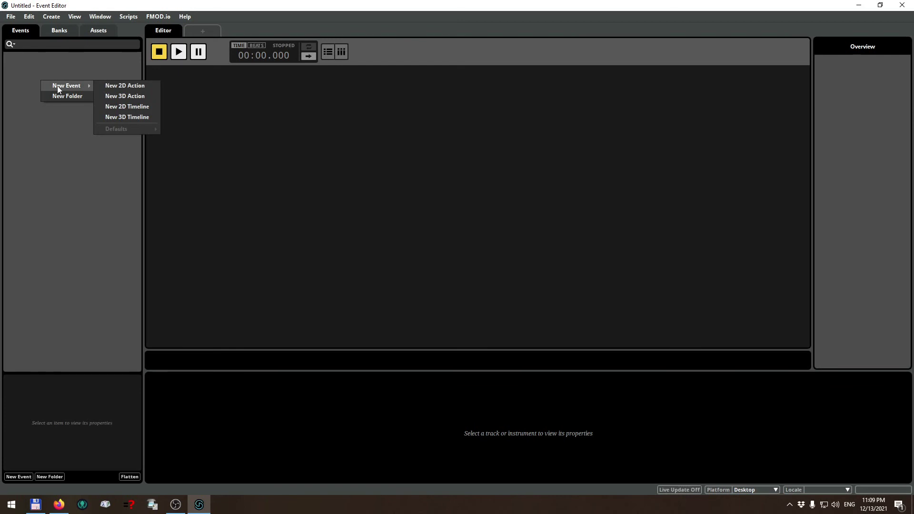
click(118, 97)
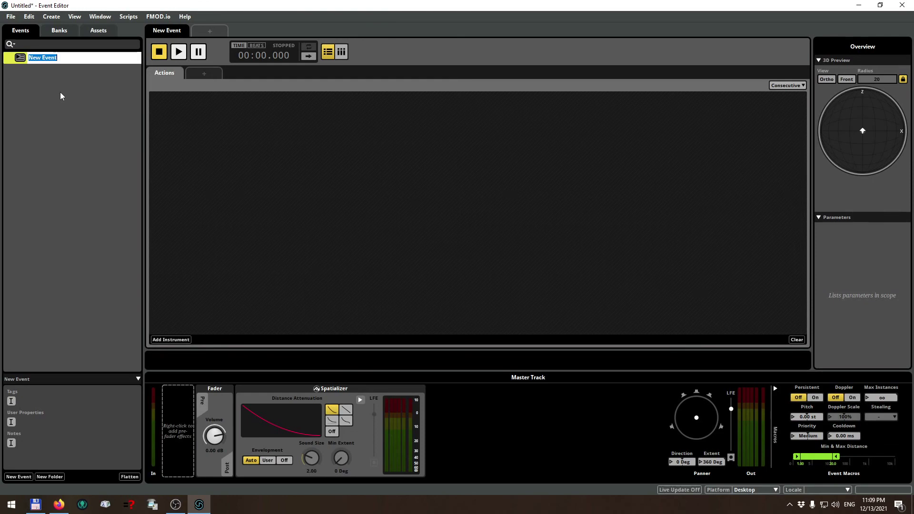
text(Blip)
key(Return)
- Create a 3D timeline event named Atmosphere and compare the Blip and Atmosphere events in the editor
right_click(60, 92)
mouse_move(85, 97)
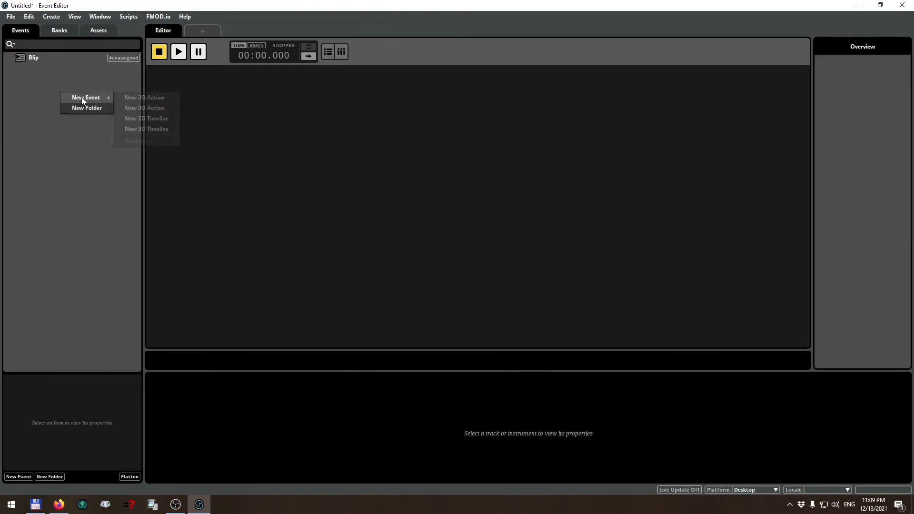
click(137, 129)
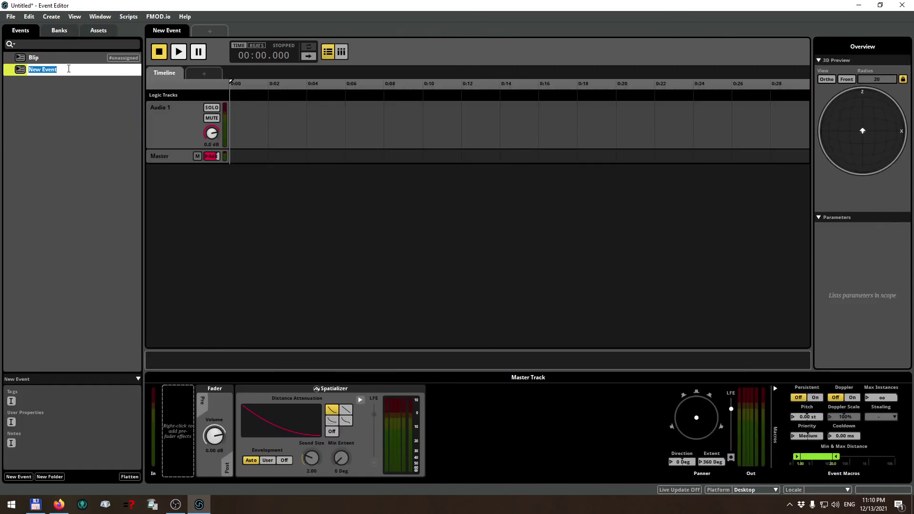
text(Atmosphere)
click(93, 118)
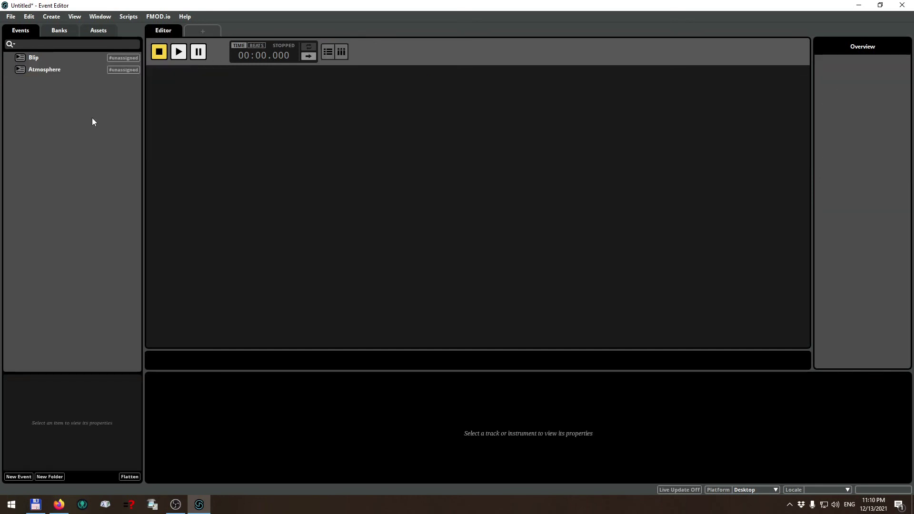
click(34, 57)
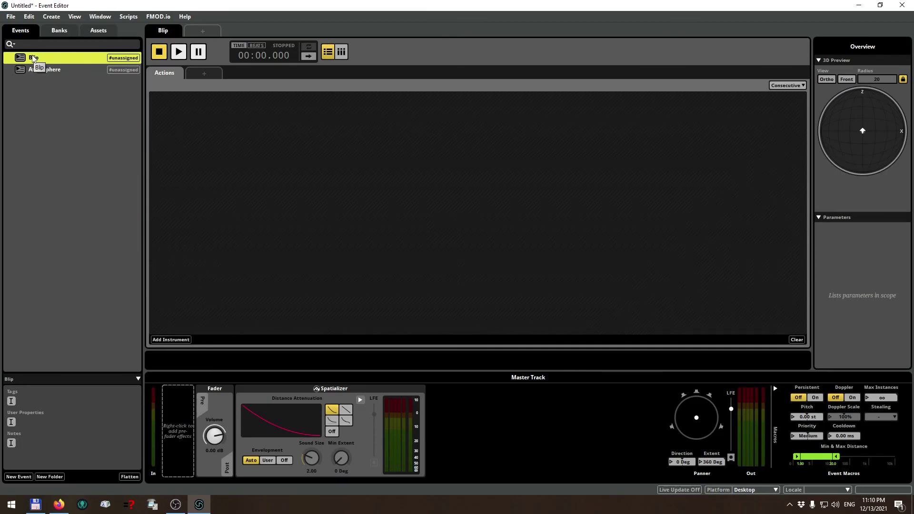
click(31, 70)
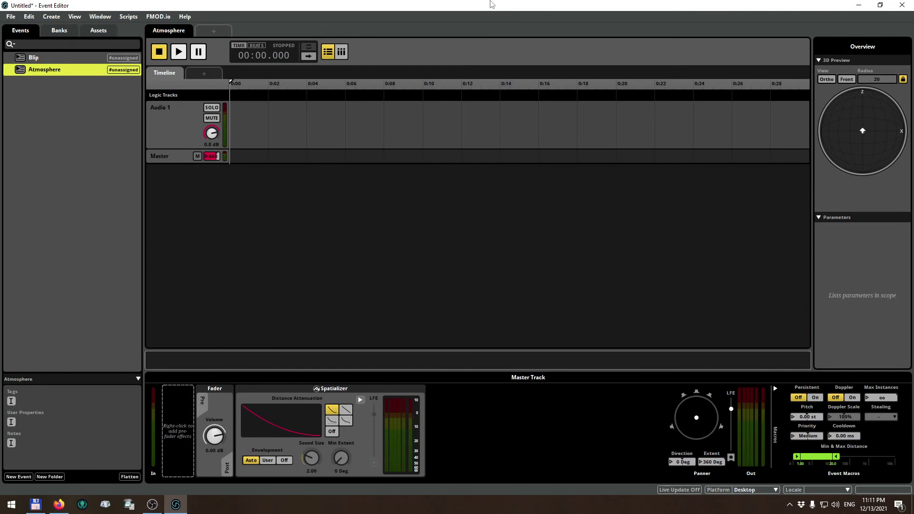
- Launch REAPER (x64) with a new project, dismiss its update notices and maximize its window
key(super)
text(repaer)
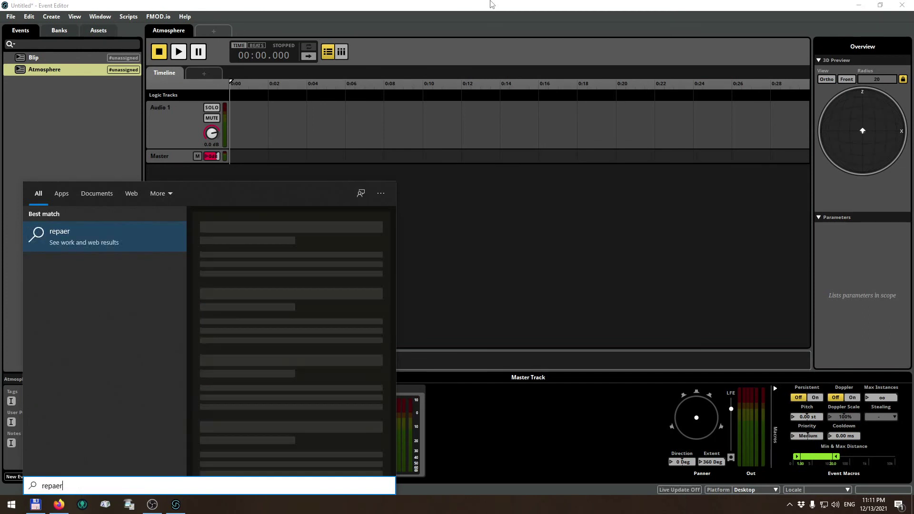
key(BackSpace)
key(BackSpace)
key(BackSpace)
key(BackSpace)
text(aper)
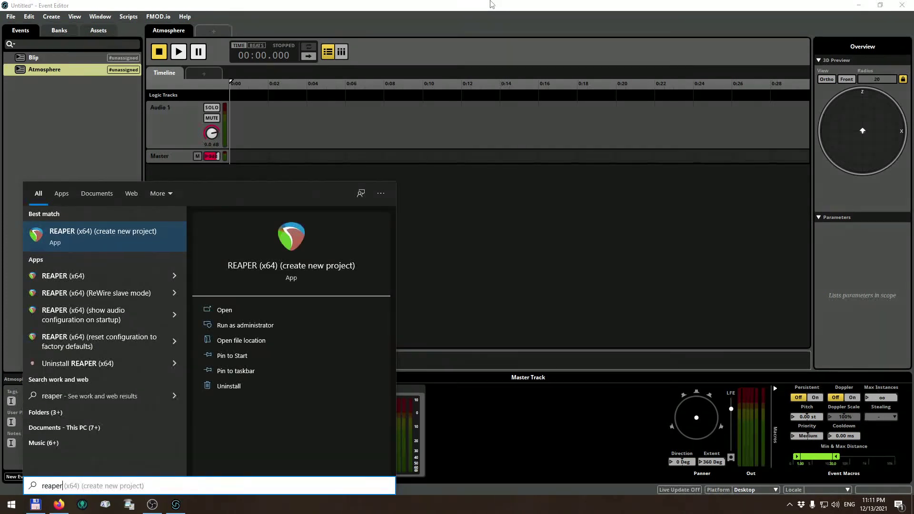
key(Return)
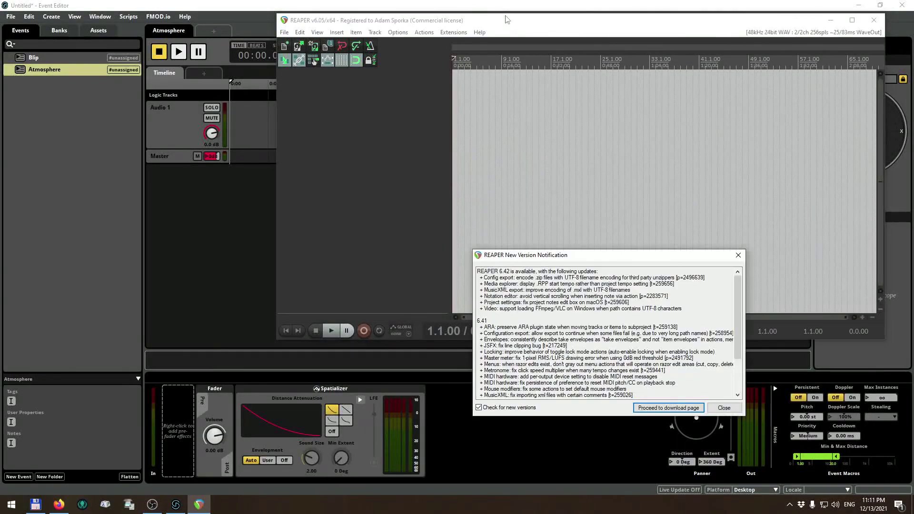
click(724, 408)
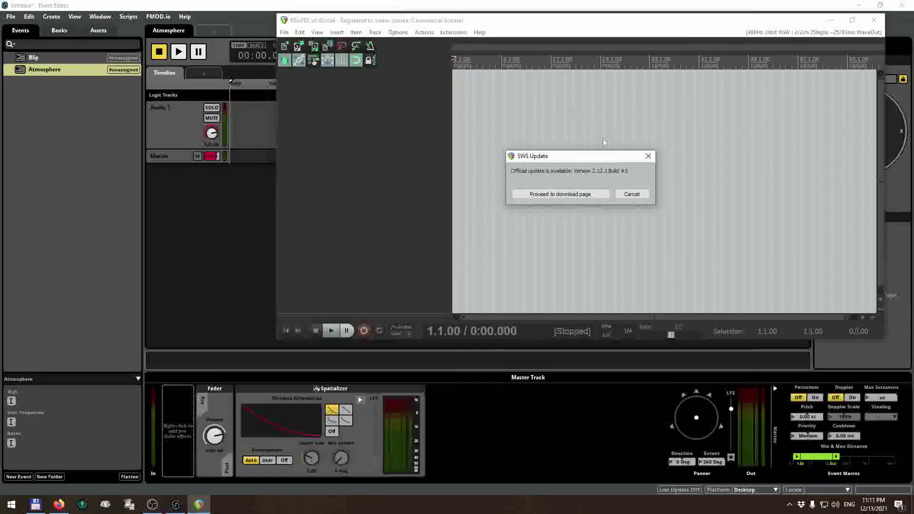
key(Escape)
double_click(516, 21)
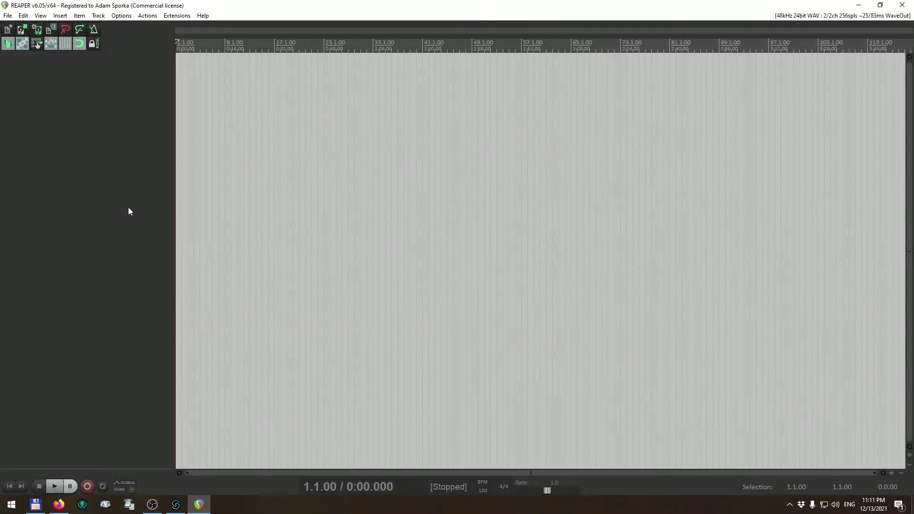
- Add a track, load the ReaSynth instrument on it and move the effects window clear of the track
double_click(73, 94)
click(131, 61)
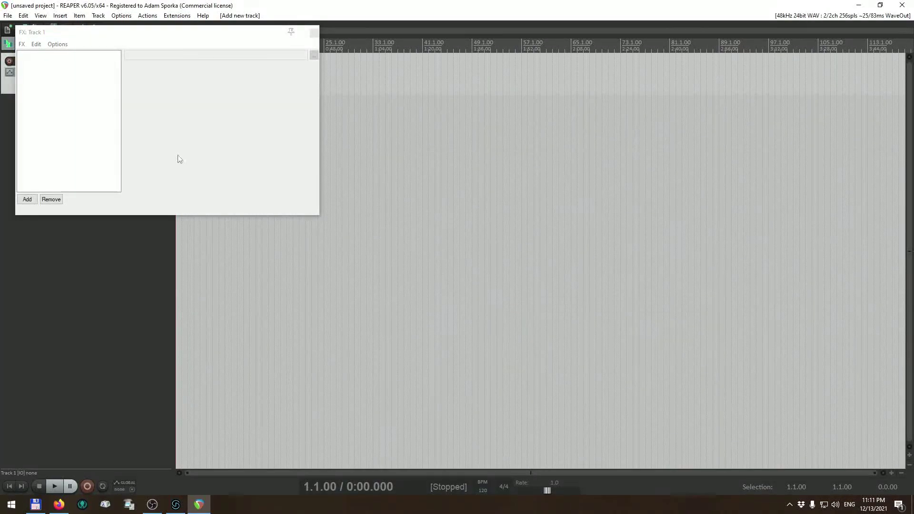
drag(501, 164, 273, 115)
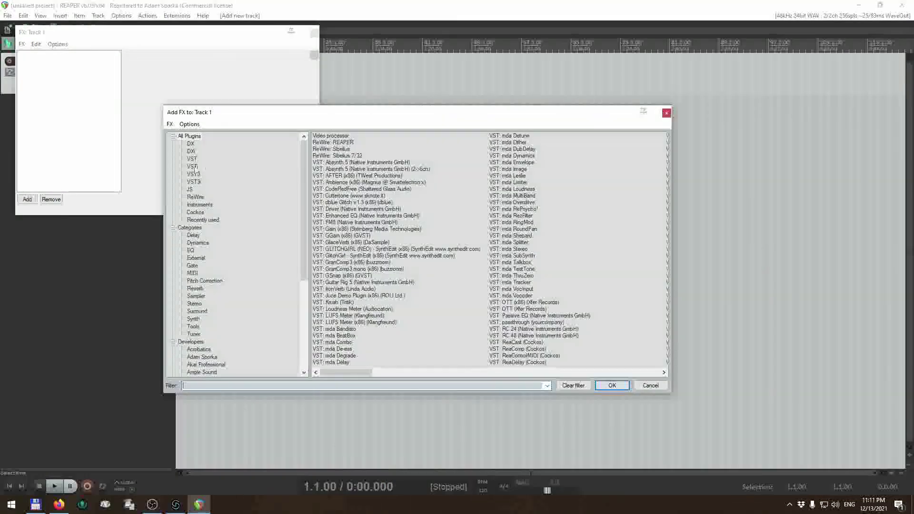
text(rea)
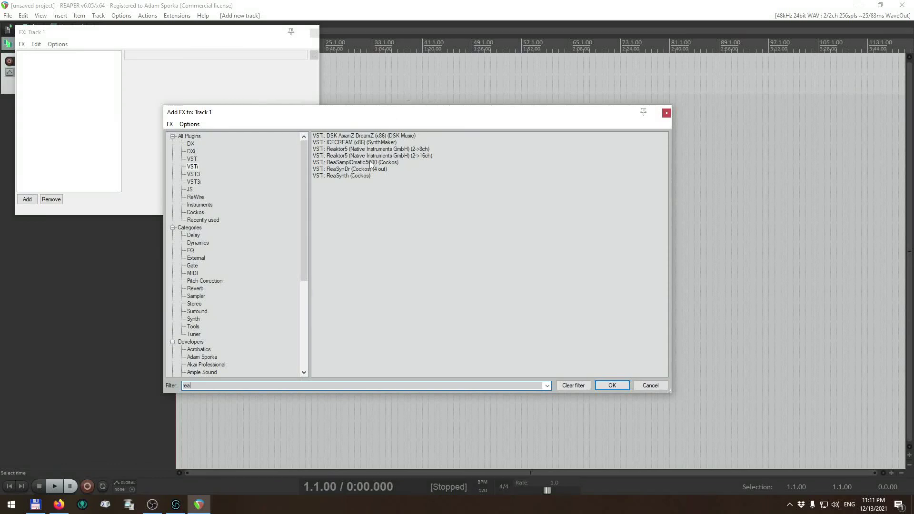
double_click(335, 176)
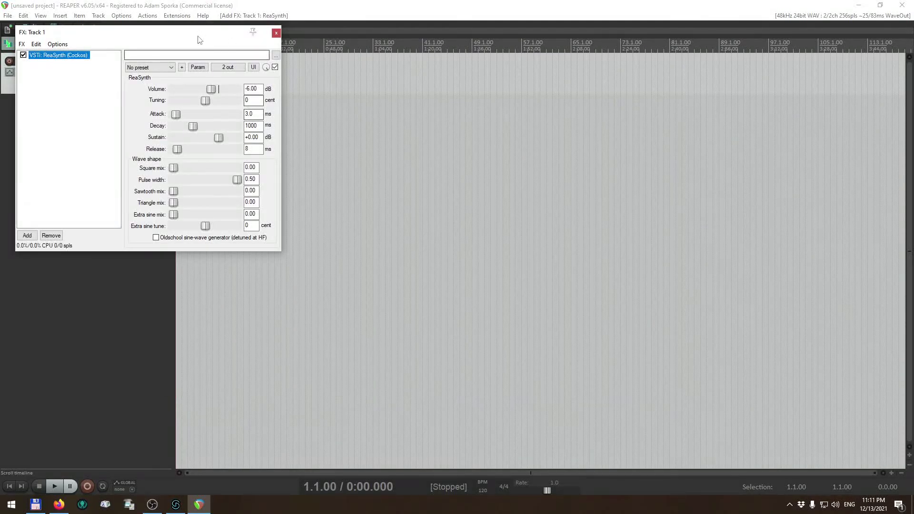
drag(200, 36, 234, 198)
- Insert an eight-bar MIDI item at the start of the track and open it for note editing
drag(224, 78, 176, 77)
key(ctrl+alt+n)
double_click(194, 74)
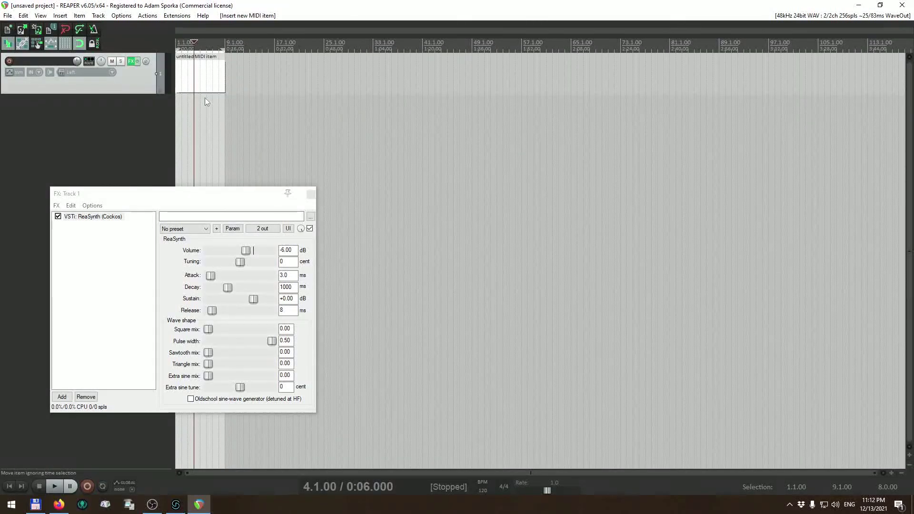
- Draw a C5 note about one beat long at the start of bar 1 and play it back
click(239, 267)
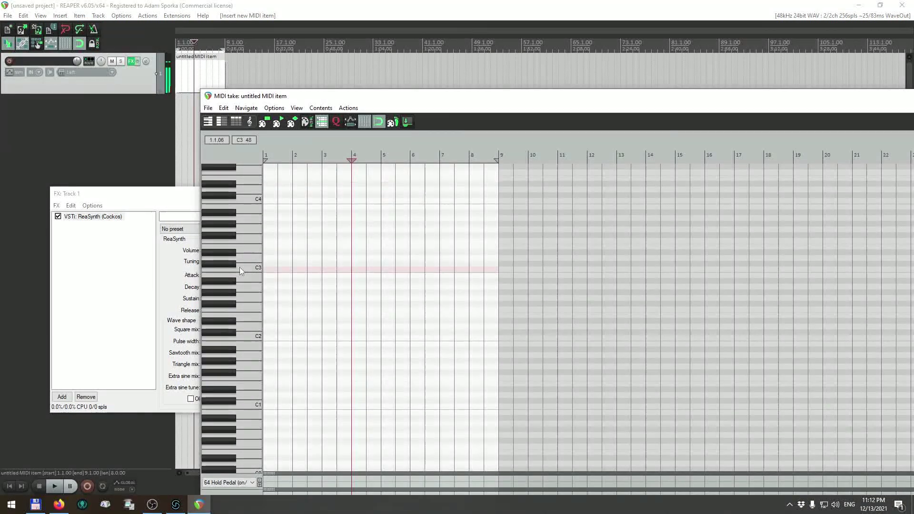
scroll(246, 200, up, 4)
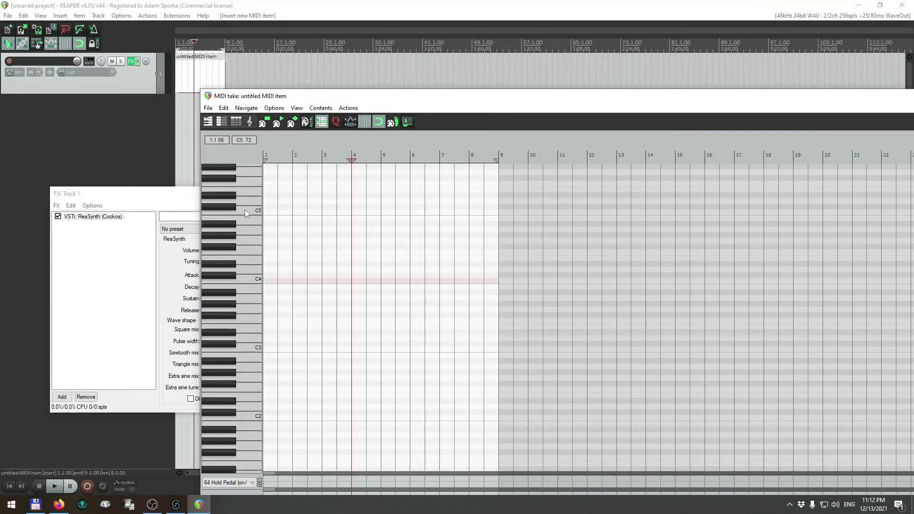
scroll(294, 213, up, 3)
drag(283, 213, 306, 214)
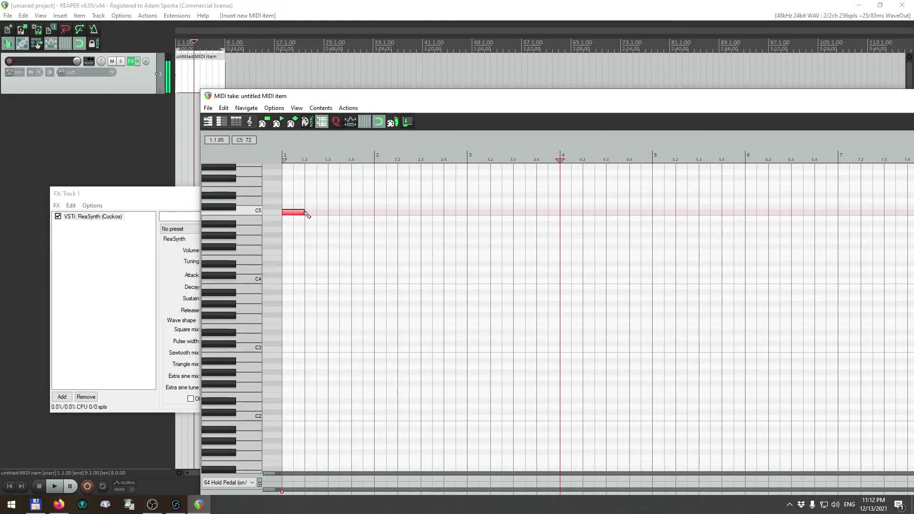
key(Home)
key(space)
key(space)
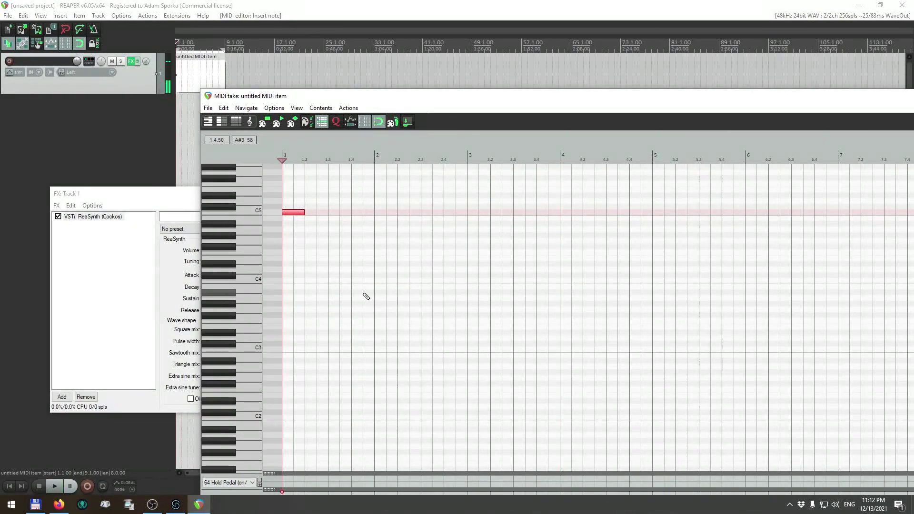
- Shorten the C5 note to about a quarter of a beat, play it and close the MIDI editor
drag(303, 212, 287, 212)
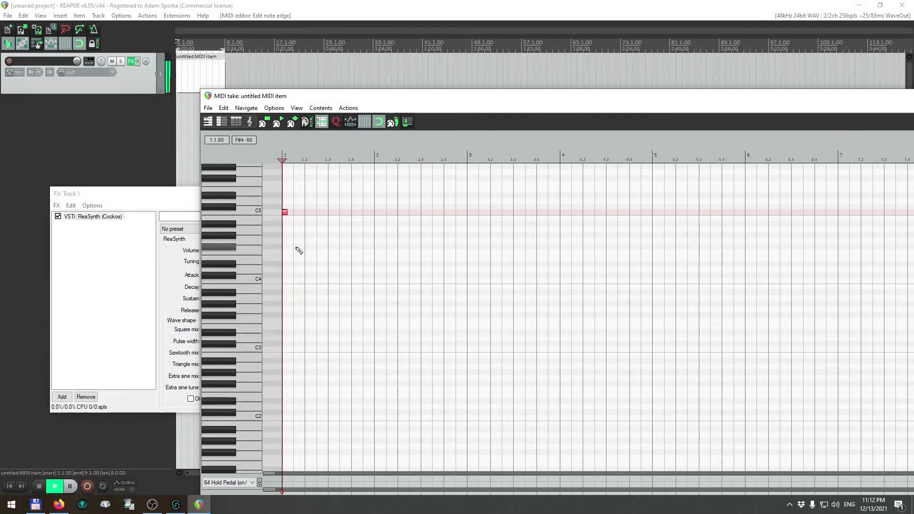
key(space)
key(Escape)
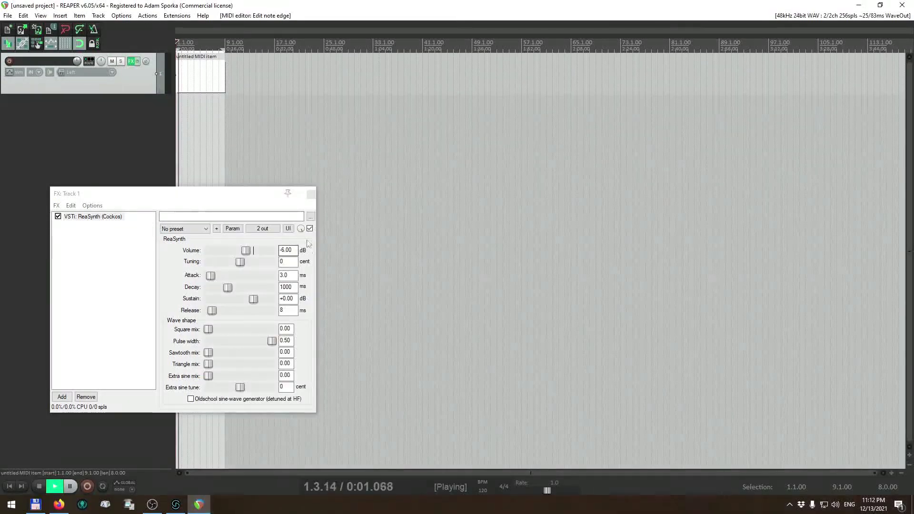
key(space)
- Split the MIDI item at bar 2, delete the remainder and trim the first part to one beat
click(241, 70)
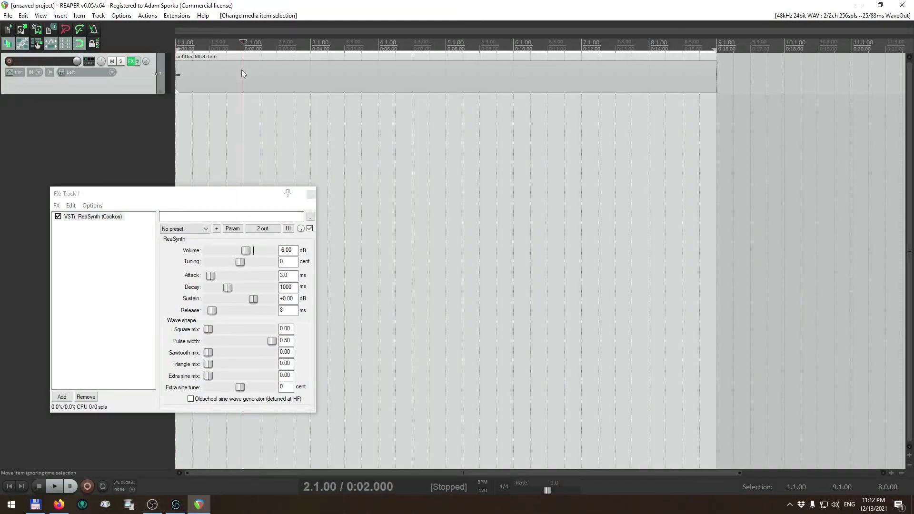
key(s)
click(257, 79)
key(Delete)
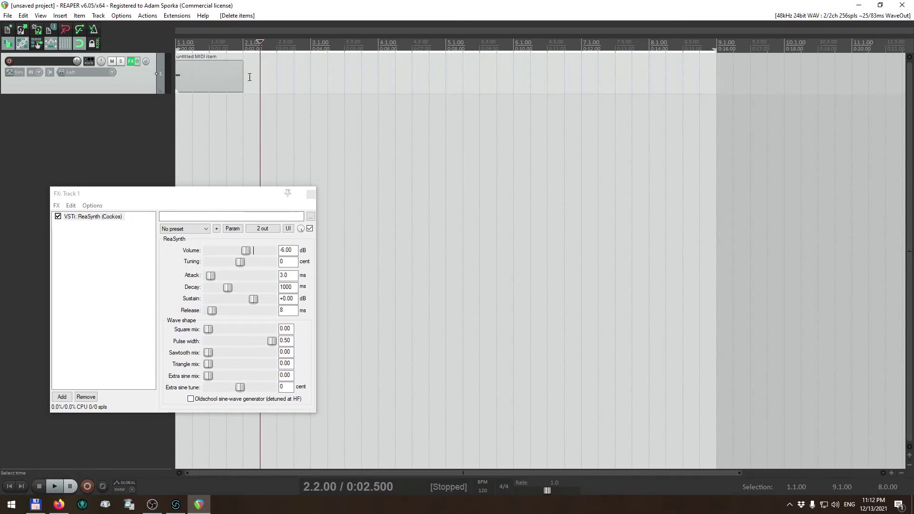
drag(243, 76, 192, 77)
- Create a region spanning the one-beat MIDI item and name it BLIP
click(185, 71)
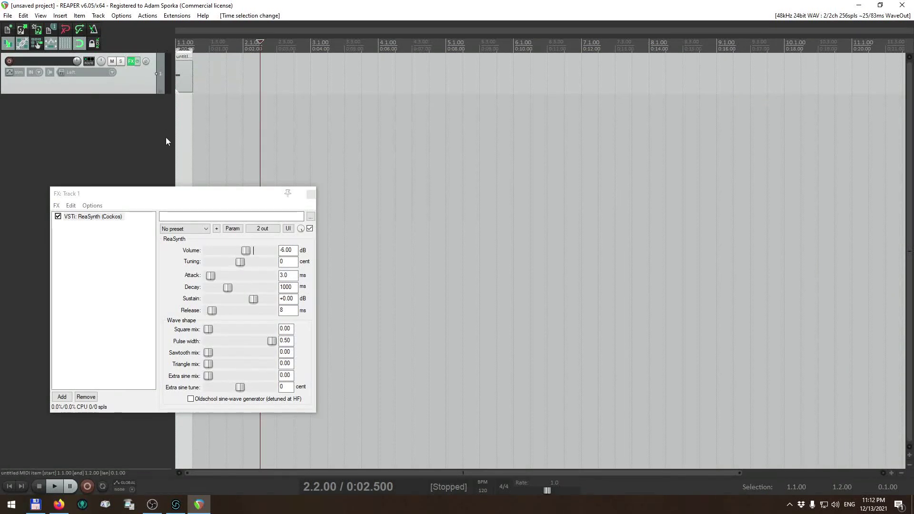
key(shift+r)
right_click(182, 22)
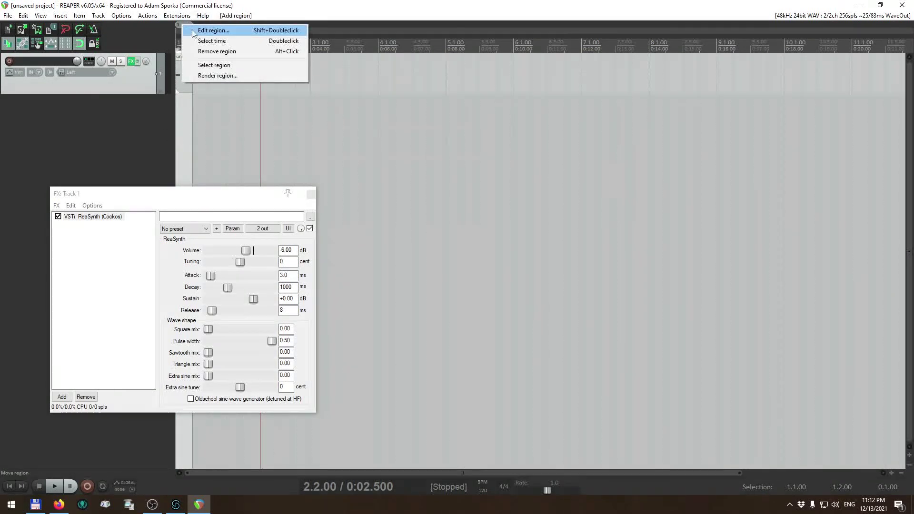
click(213, 30)
text(BLIP)
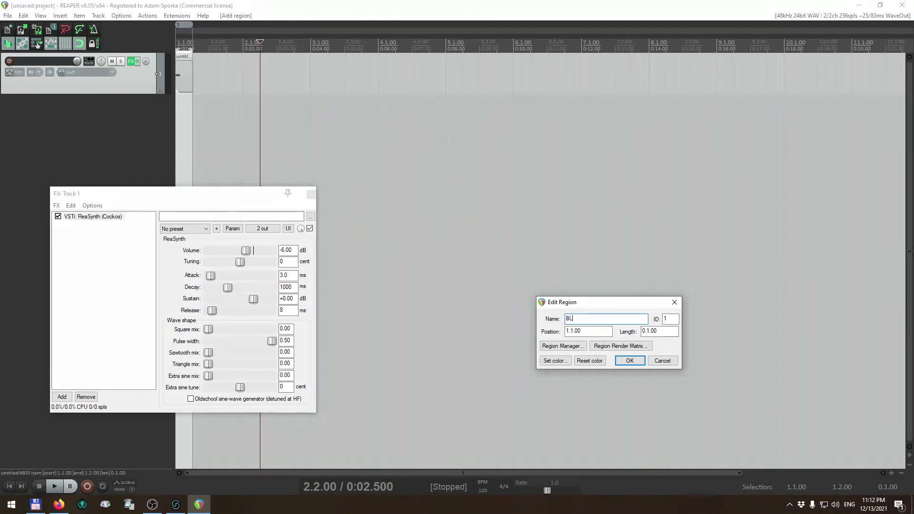
key(Return)
- Add a second track and load the Kontakt 5 (8 out) instrument on it
double_click(131, 136)
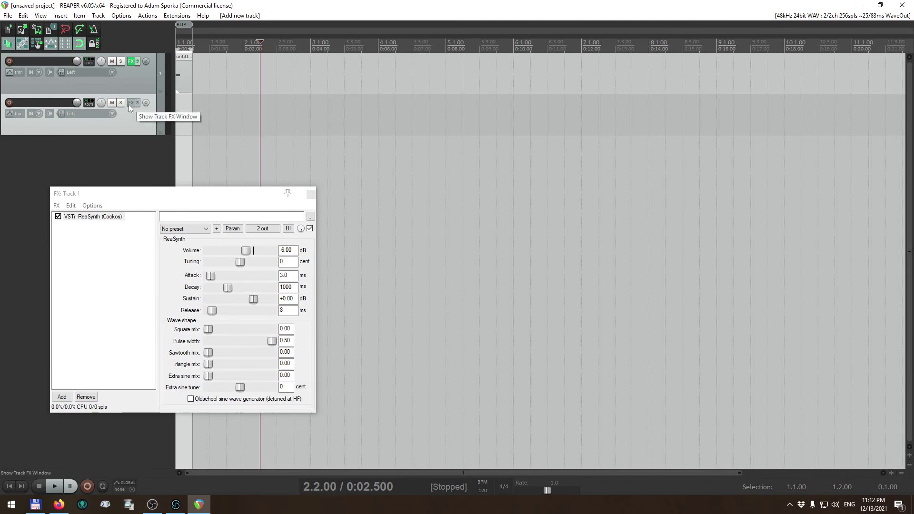
click(130, 103)
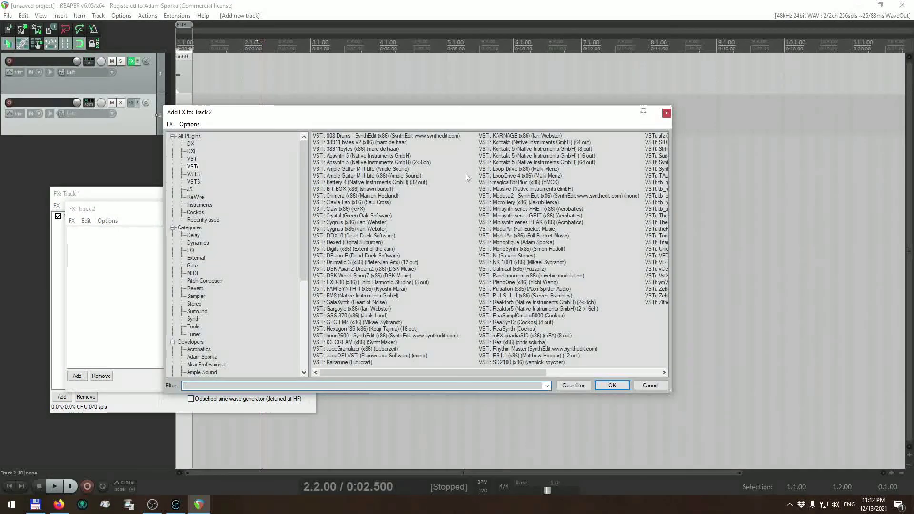
click(511, 149)
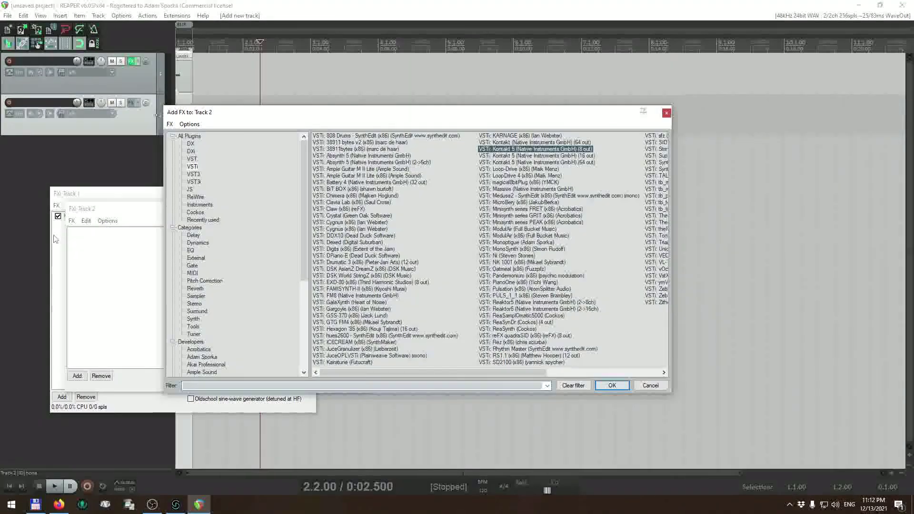
key(Return)
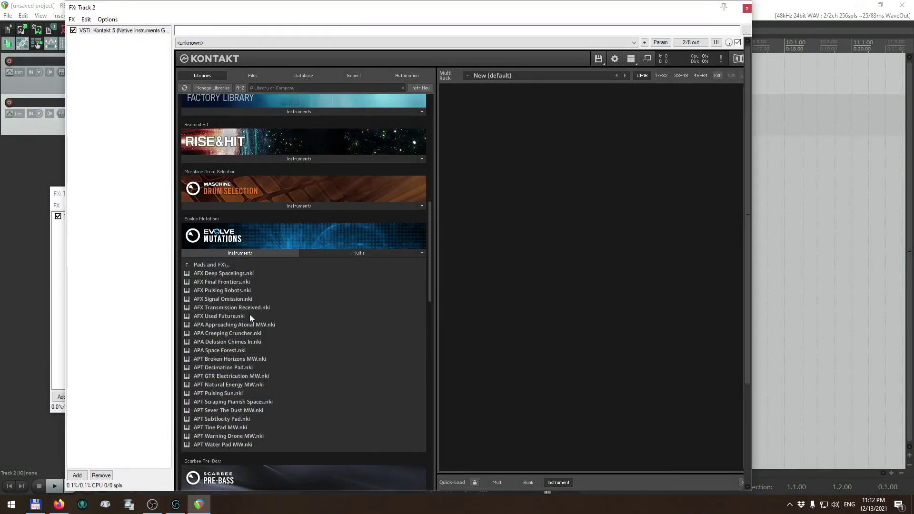
- Load the AFX Used Future instrument from the Evolve Mutations library and close the track's FX window
click(214, 317)
double_click(214, 315)
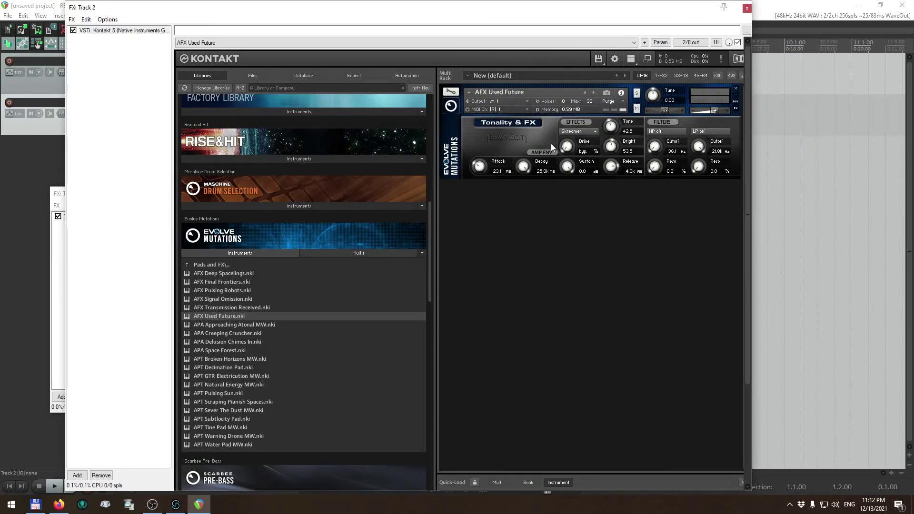
click(747, 9)
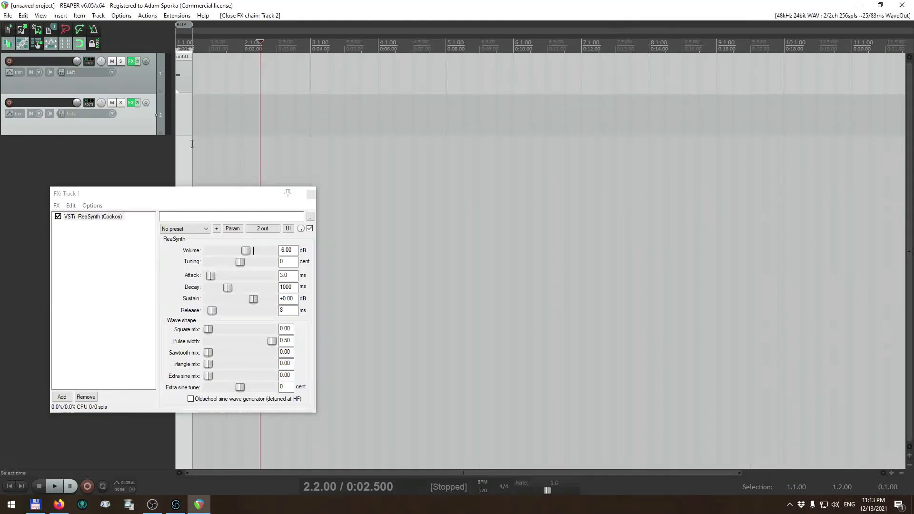
- Insert a four-bar MIDI item on the second track from bar 2 to bar 6, open it and audition C4 and C1
drag(247, 126, 513, 126)
double_click(262, 116)
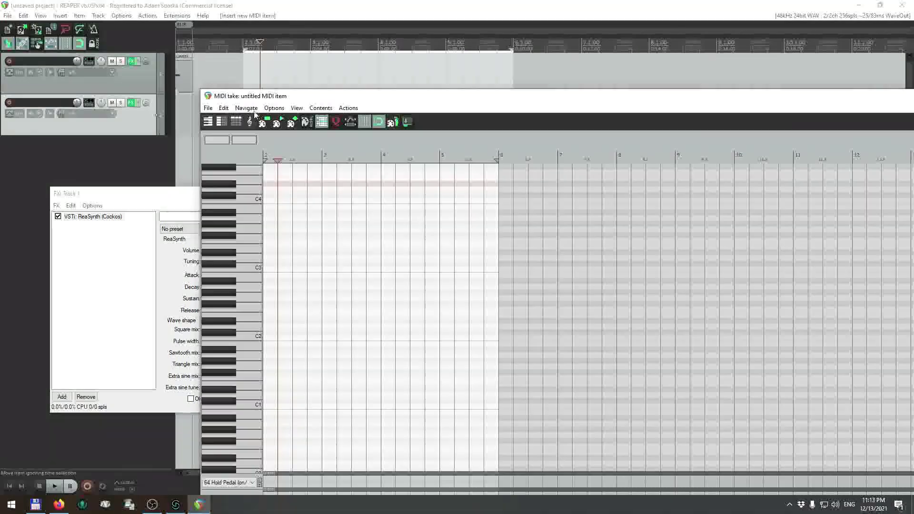
click(247, 199)
click(245, 408)
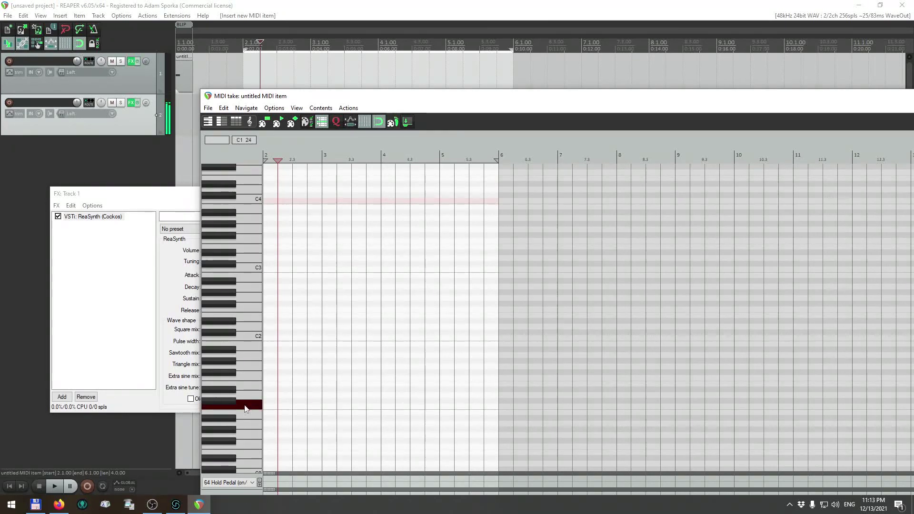
- Draw a C1 note spanning the whole four-bar item, play it back and close the MIDI editor
scroll(361, 397, up, 2)
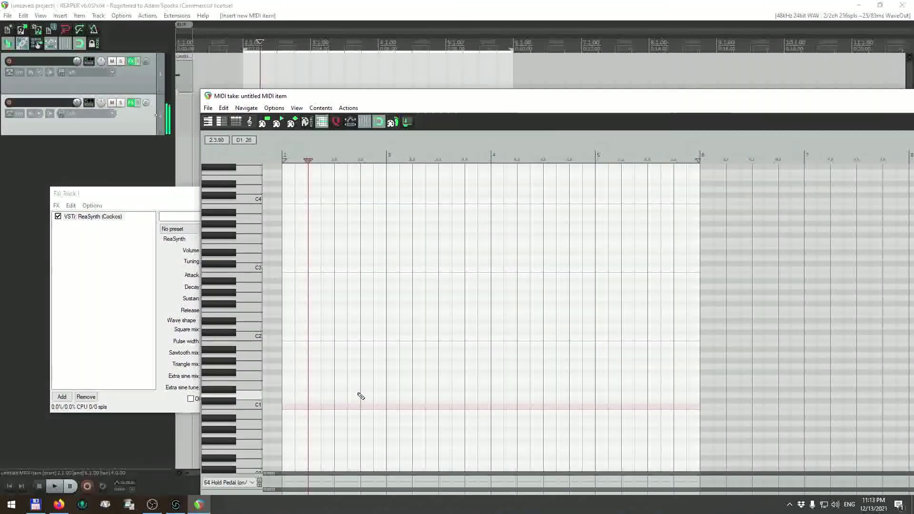
mouse_move(283, 406)
mouse_down()
mouse_move(615, 415)
mouse_move(698, 407)
mouse_up()
key(space)
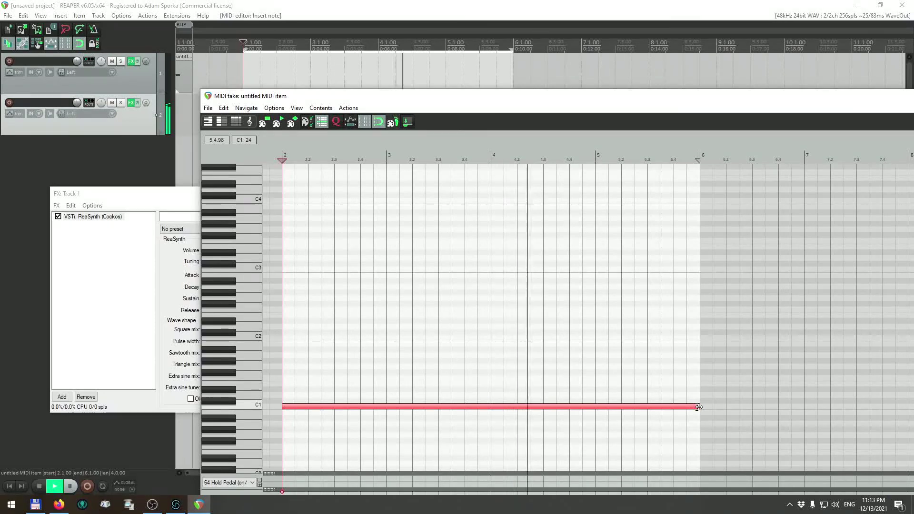
key(Escape)
key(space)
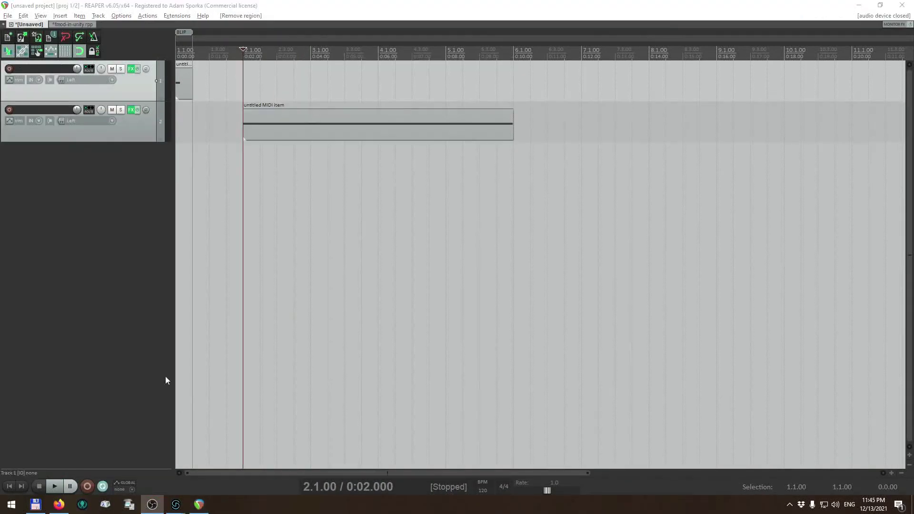
- Create a region spanning the four-bar MIDI item and name it ATMOSPHERE-SOURCE
drag(244, 90, 513, 71)
key(shift+r)
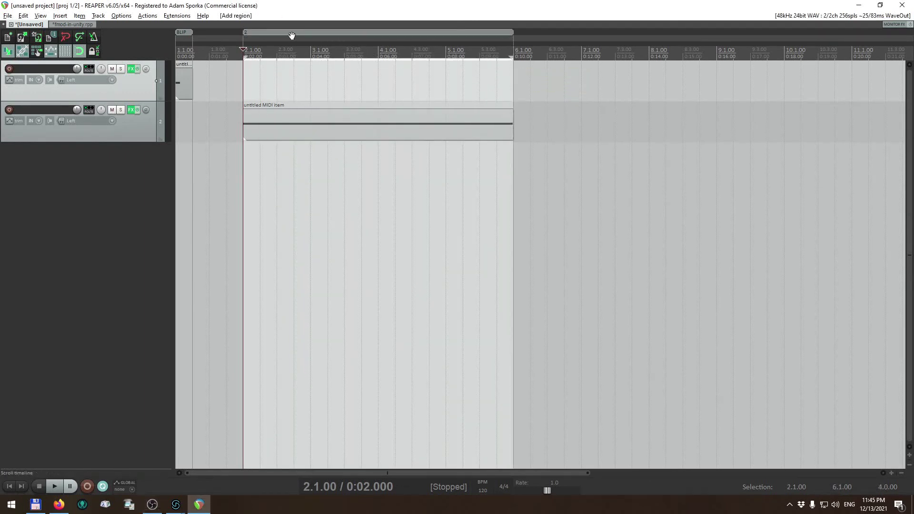
double_click(262, 32)
text(A)
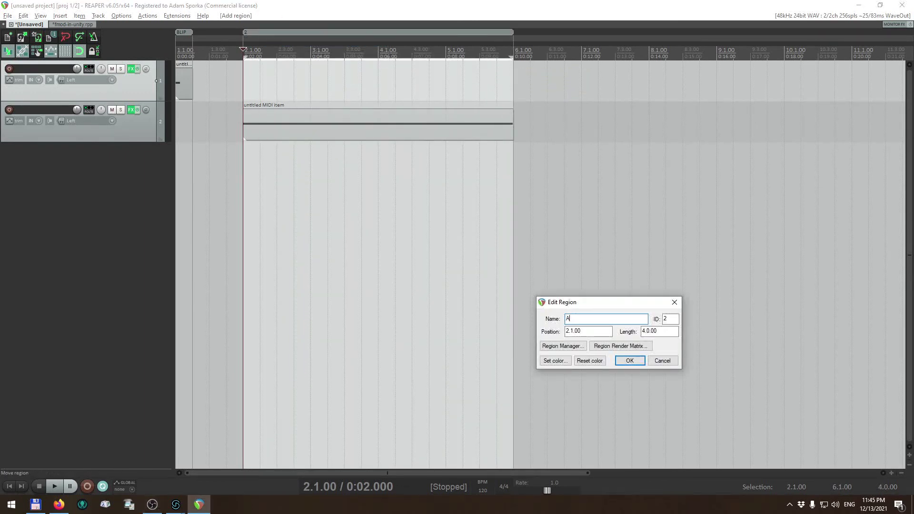
text(TMOSPHERE-SOURCE)
key(Return)
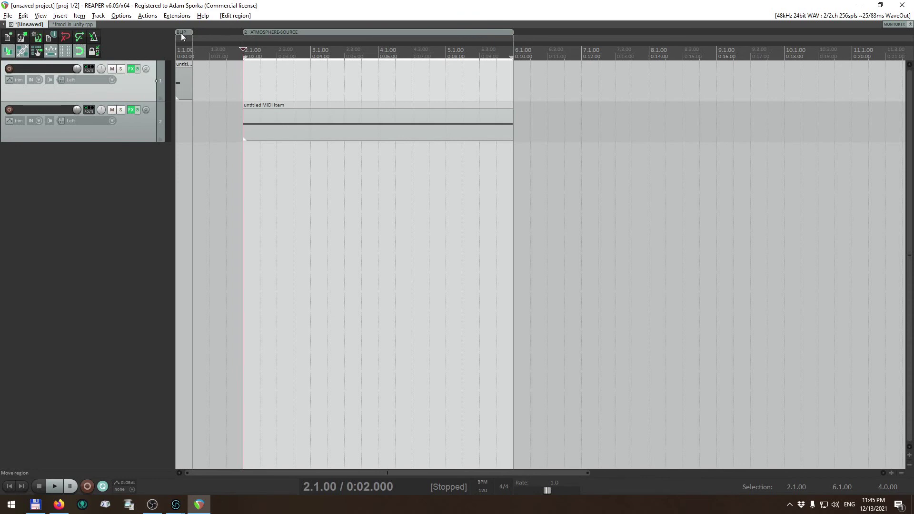
- Open the render settings and set the render bounds to Project regions
click(7, 16)
click(30, 165)
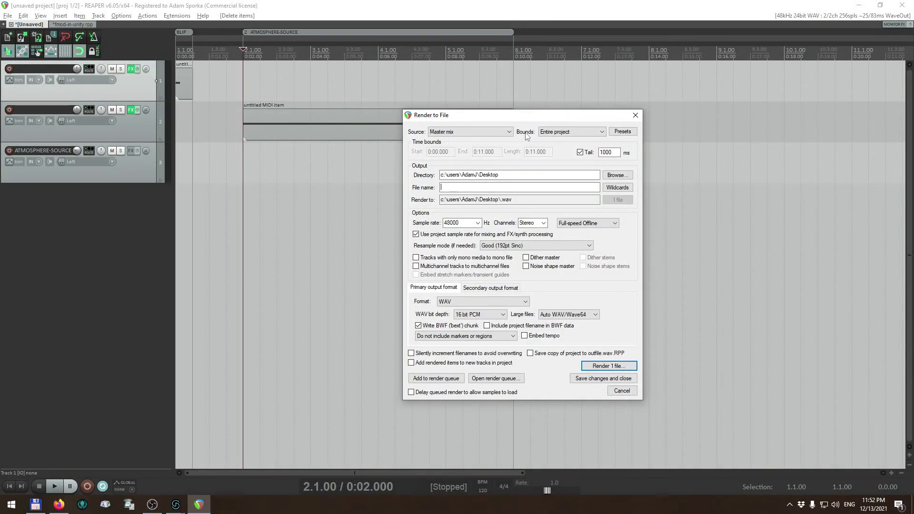
click(557, 132)
click(556, 163)
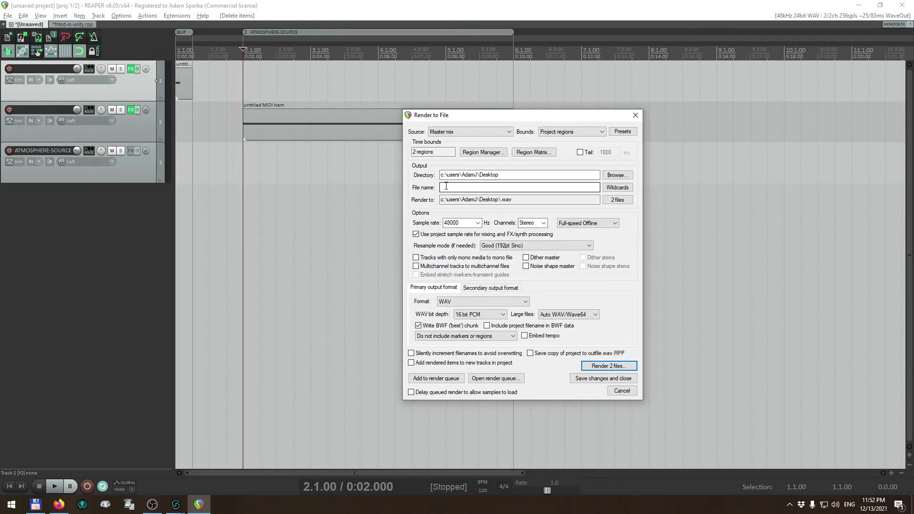
drag(435, 151, 405, 155)
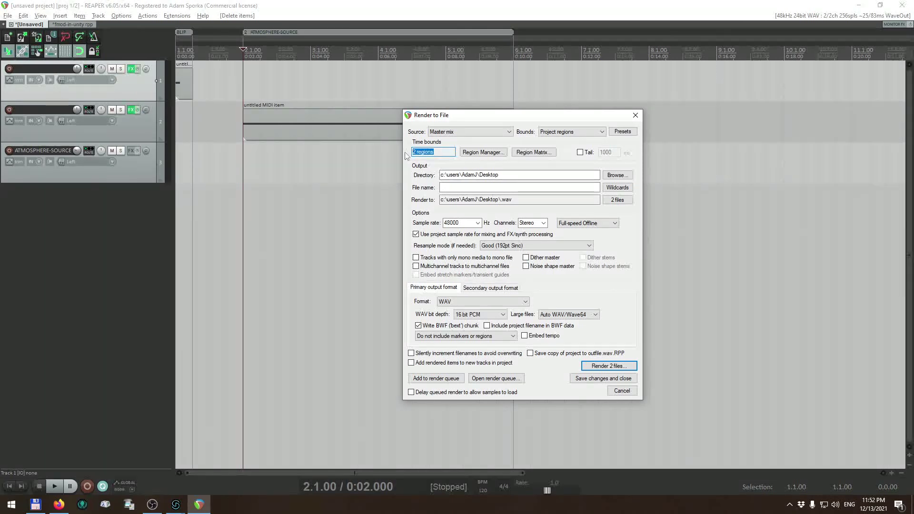
- Set the output file name to the $region wildcard and render the two WAV files
click(442, 188)
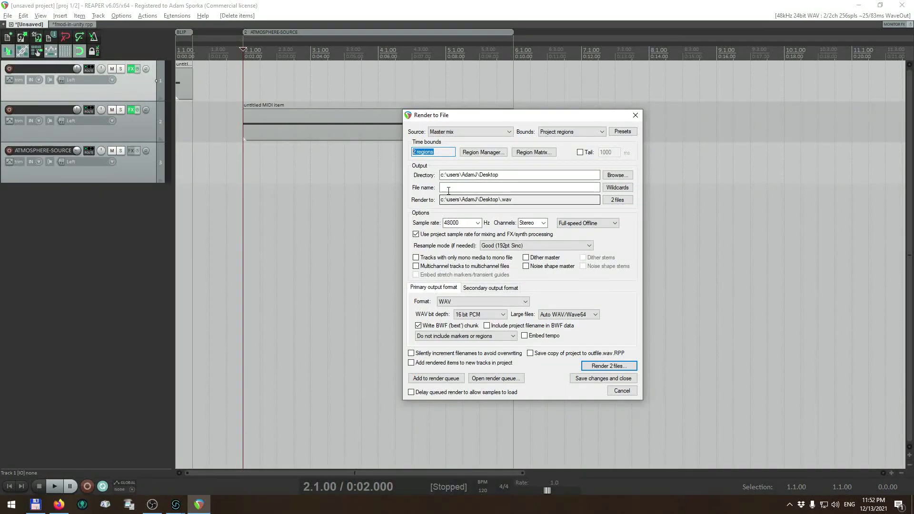
click(616, 188)
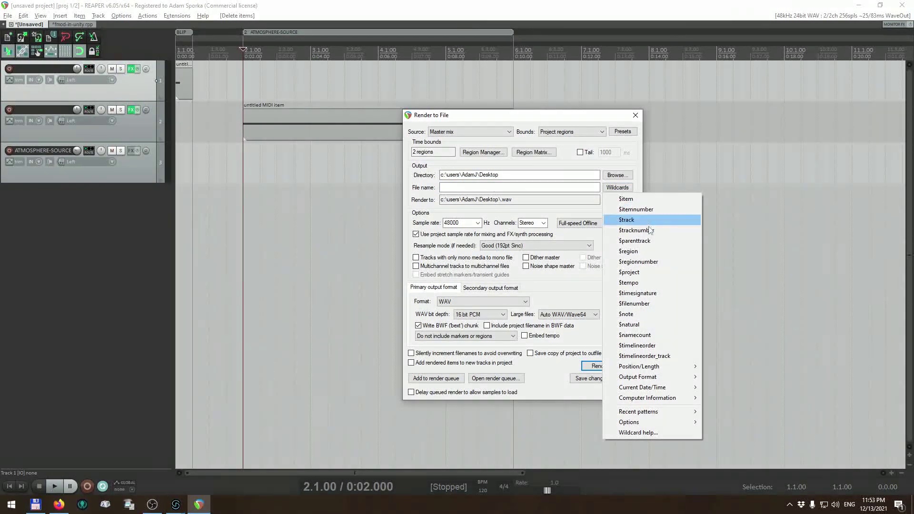
click(629, 252)
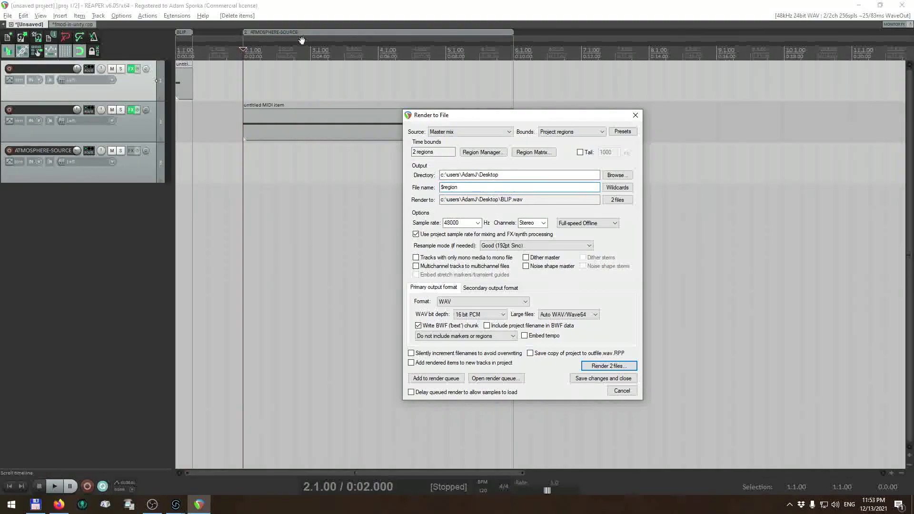
click(592, 363)
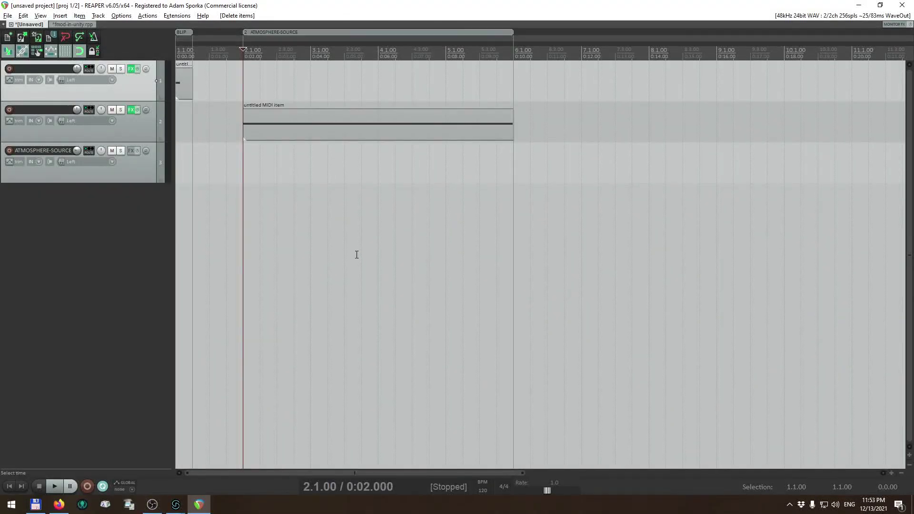
- Bring the rendered ATMOSPHERE-SOURCE.wav from Total Commander onto REAPER's third track at bar 7
key(alt+Tab)
key(alt+Tab)
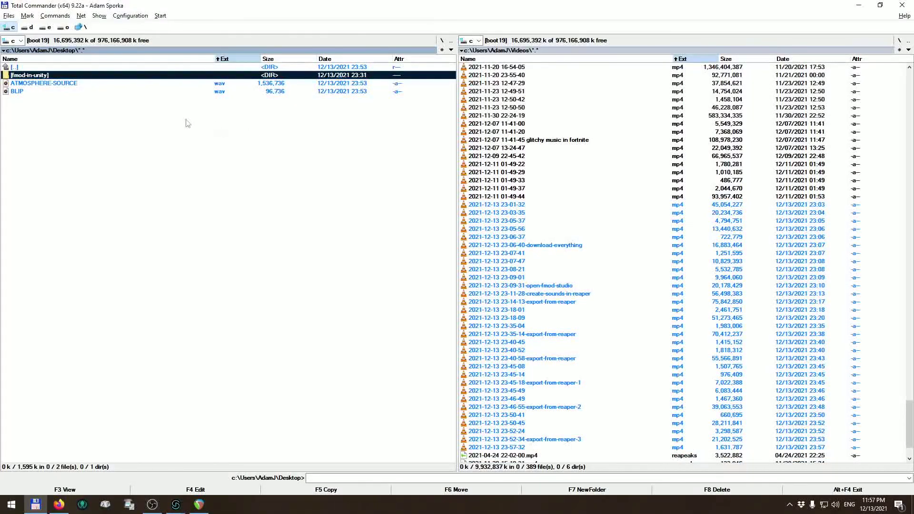
drag(69, 88, 583, 162)
key(alt+Tab)
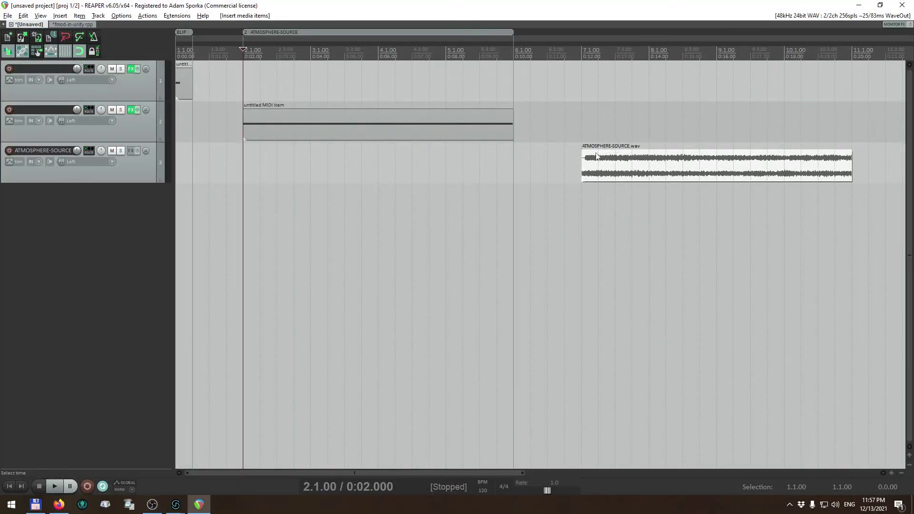
- Set the ATMOSPHERE-SOURCE track's volume to -18 dB in its routing settings and close them
click(79, 149)
click(94, 183)
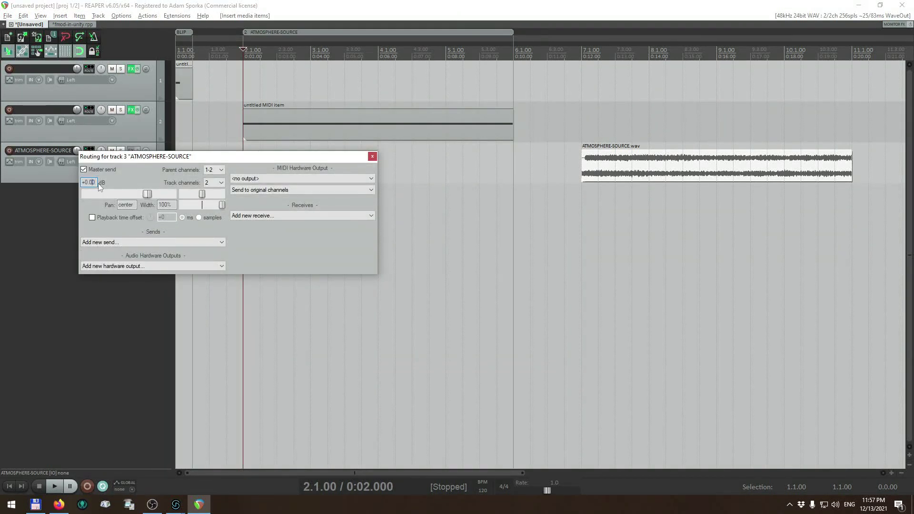
double_click(99, 184)
text(-18)
key(Tab)
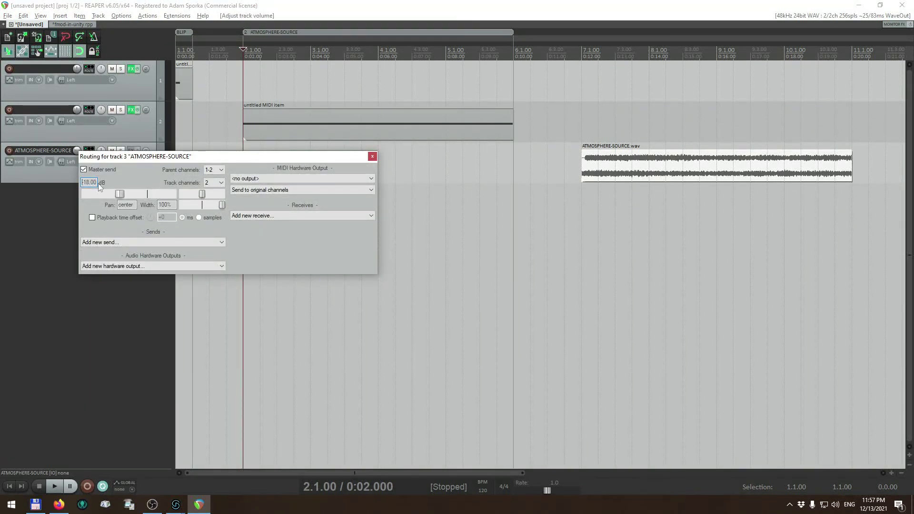
click(372, 156)
- Play the beginning of the ATMOSPHERE-SOURCE.wav clip from bar 7 and stop playback
click(675, 173)
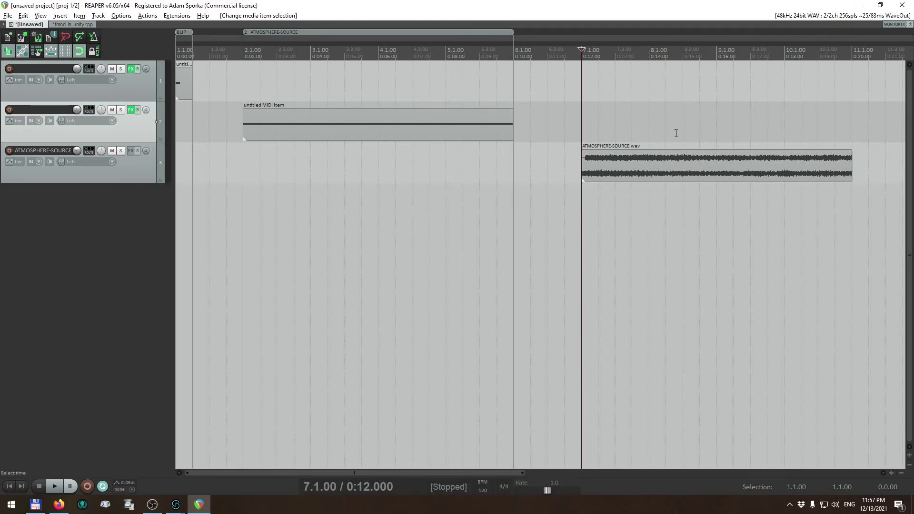
key(space)
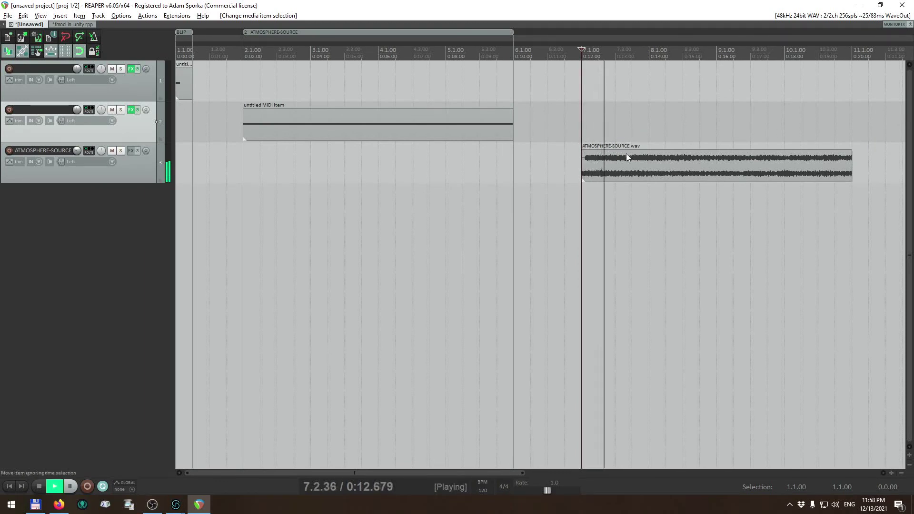
key(space)
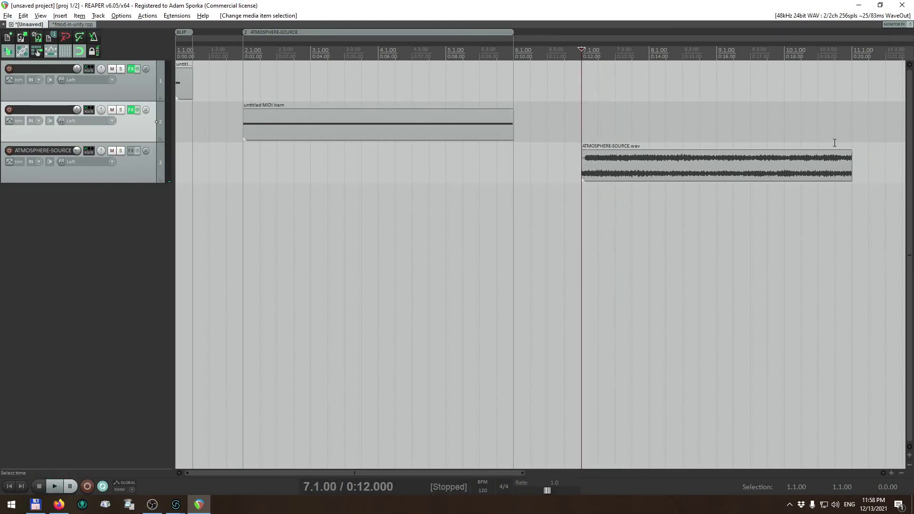
- Turn repeat off, play the end of the atmosphere clip from 10.3.00, and select the clip's time range from bar 7 to bar 11
key(r)
click(817, 138)
key(space)
key(space)
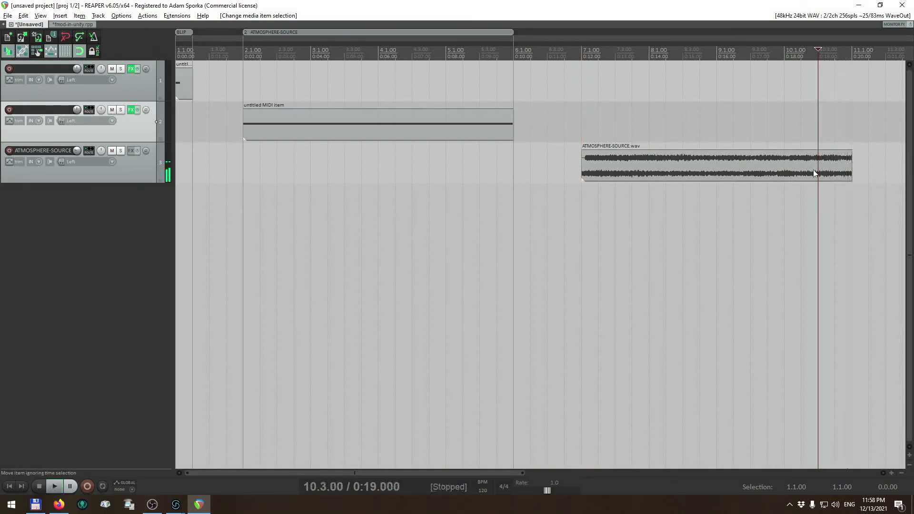
key(space)
key(space)
drag(575, 137, 852, 138)
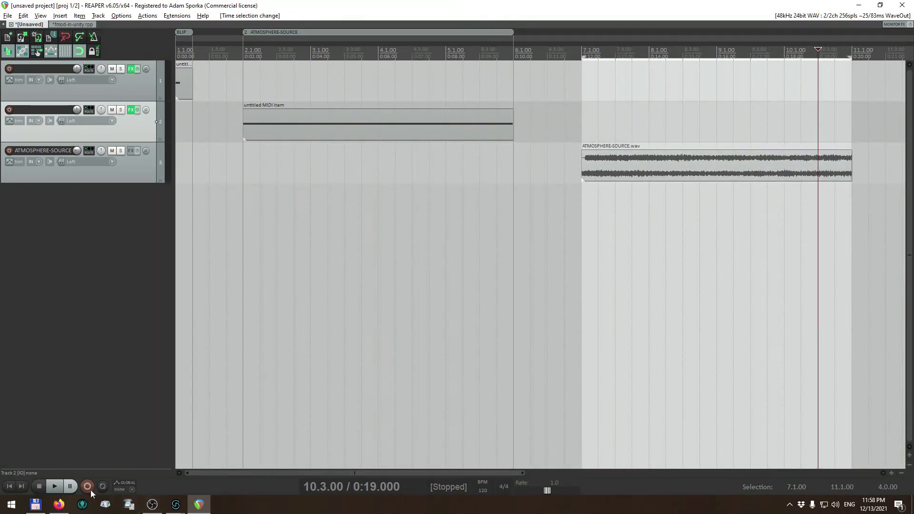
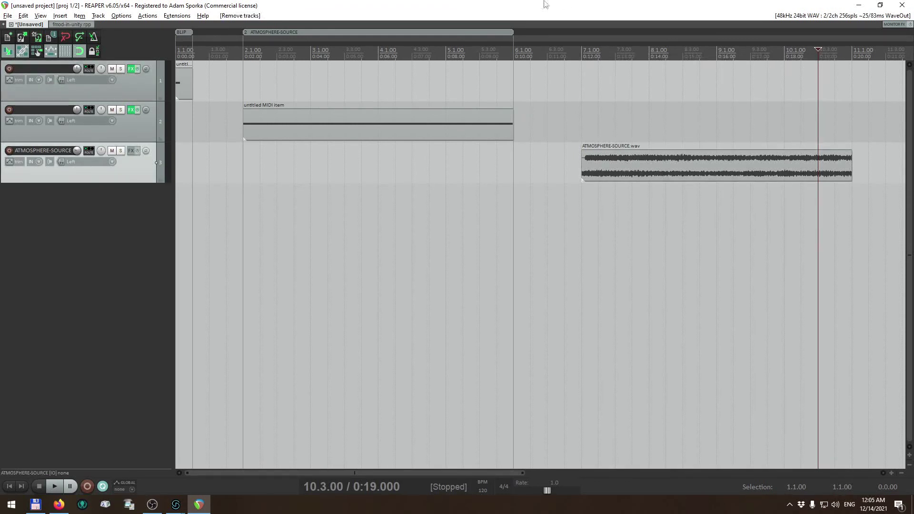
- Duplicate the ATMOSPHERE-SOURCE track, move the copied clip to start at bar 11 where the first ends, and play the transition
right_click(130, 170)
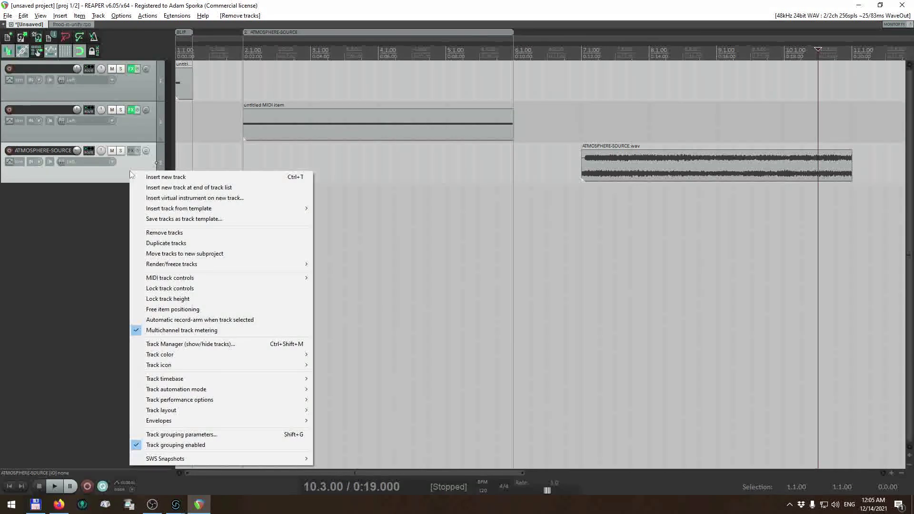
click(162, 243)
scroll(564, 246, down, 6)
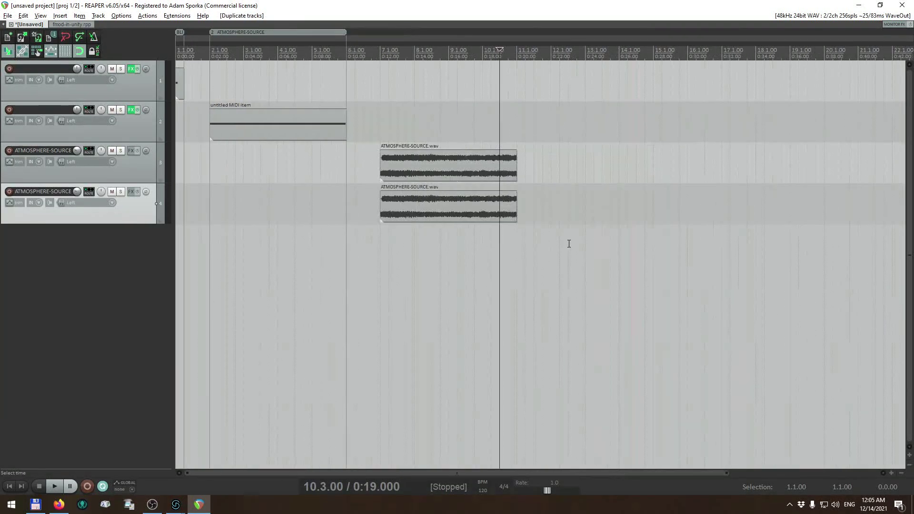
drag(416, 220, 552, 220)
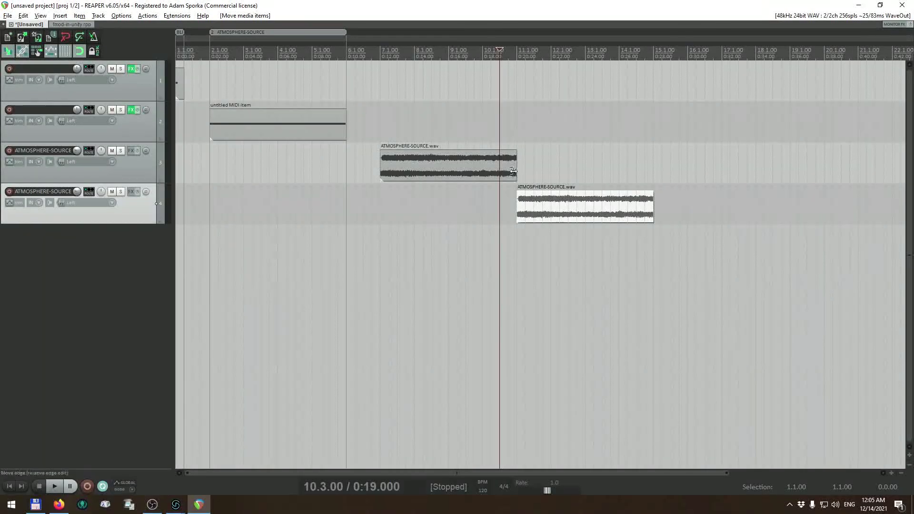
key(space)
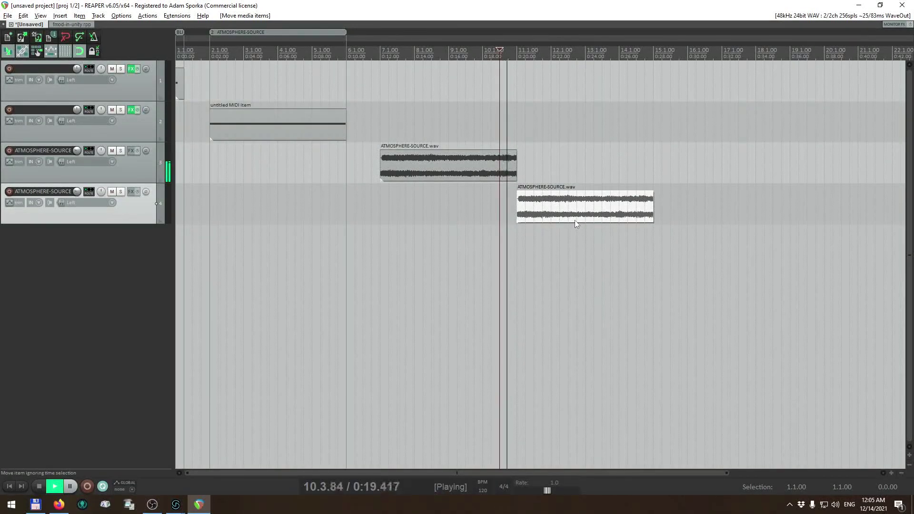
- Stop playback, shift the copied atmosphere clip to start at bar 10, and trim its beginning to 10.3.00
key(space)
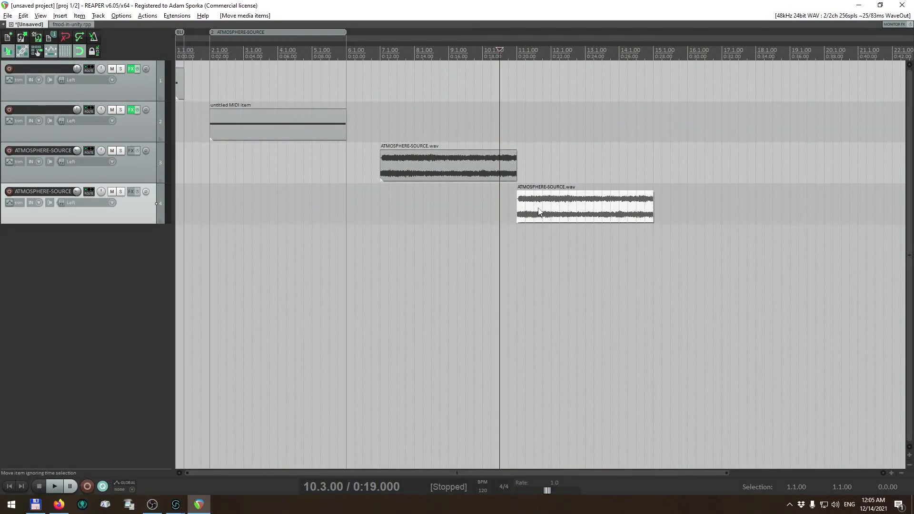
drag(538, 211, 503, 211)
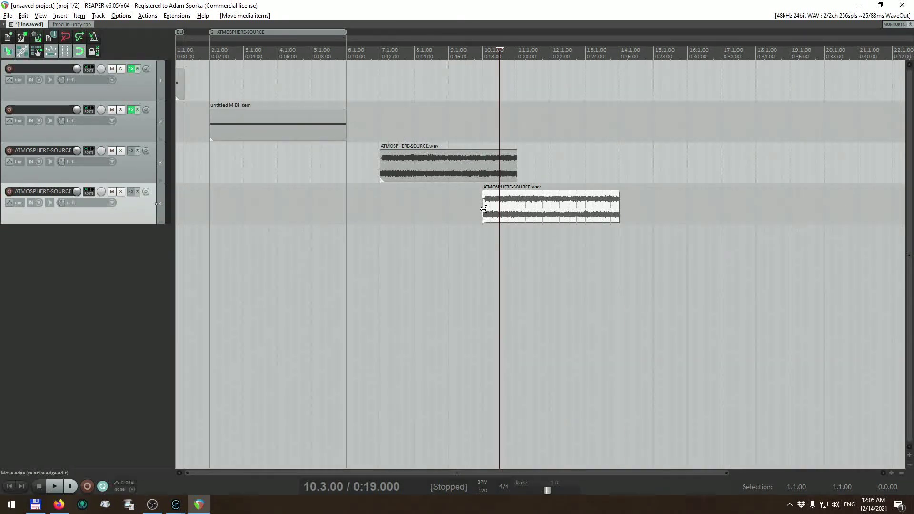
drag(483, 209, 499, 209)
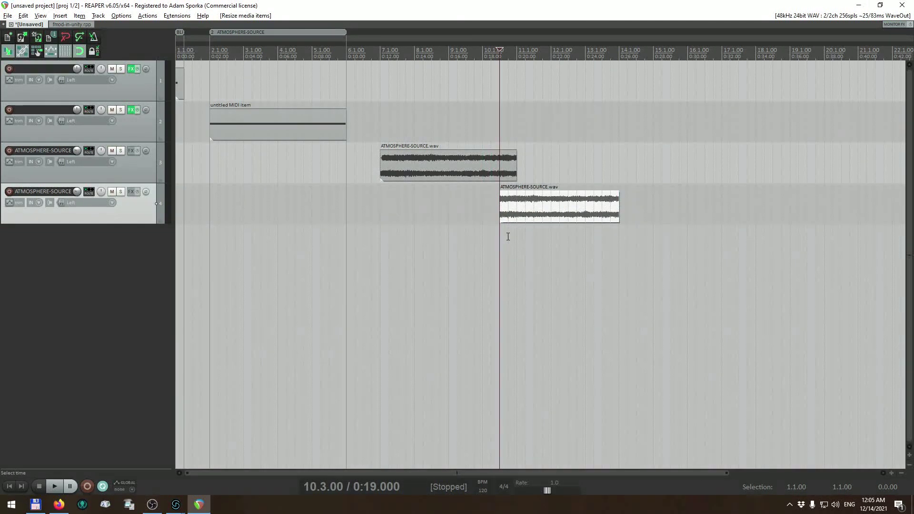
- Fade in the second atmosphere clip and fade out the first across their overlap from 10.3.00 to bar 11
mouse_move(502, 192)
mouse_down()
mouse_move(516, 193)
mouse_move(504, 195)
mouse_up()
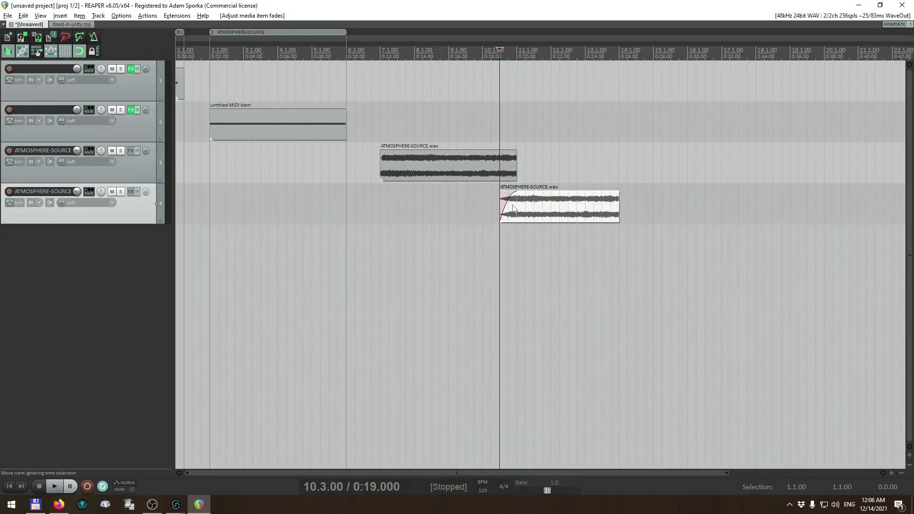
drag(516, 152, 501, 155)
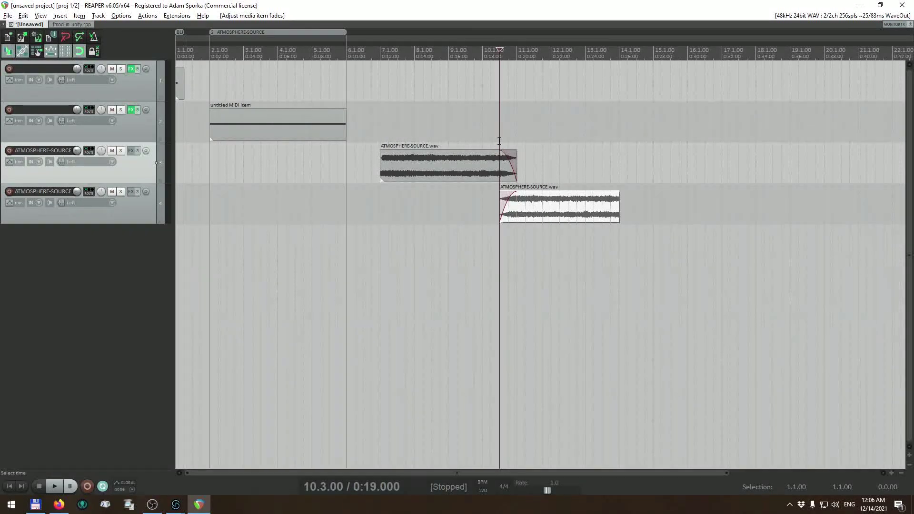
- Play the crossfade between the two atmosphere clips from 9.4.00 and stop playback
click(517, 199)
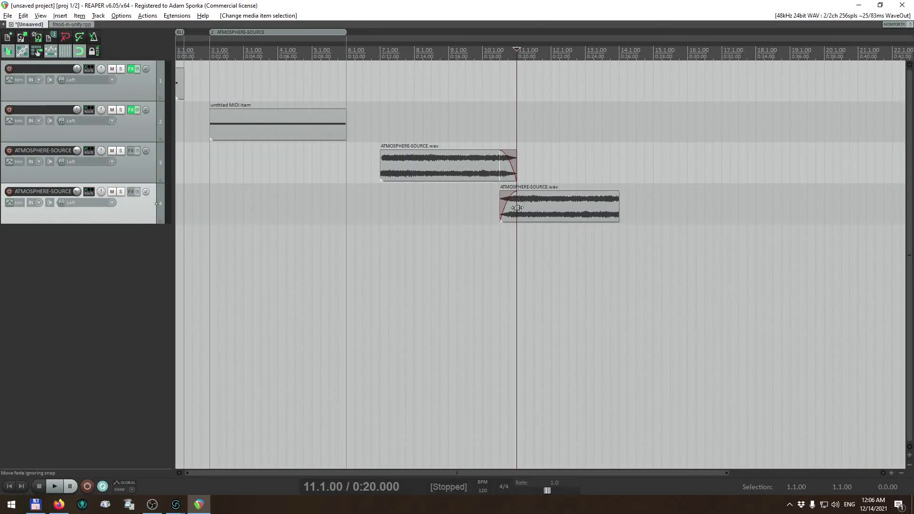
click(414, 160)
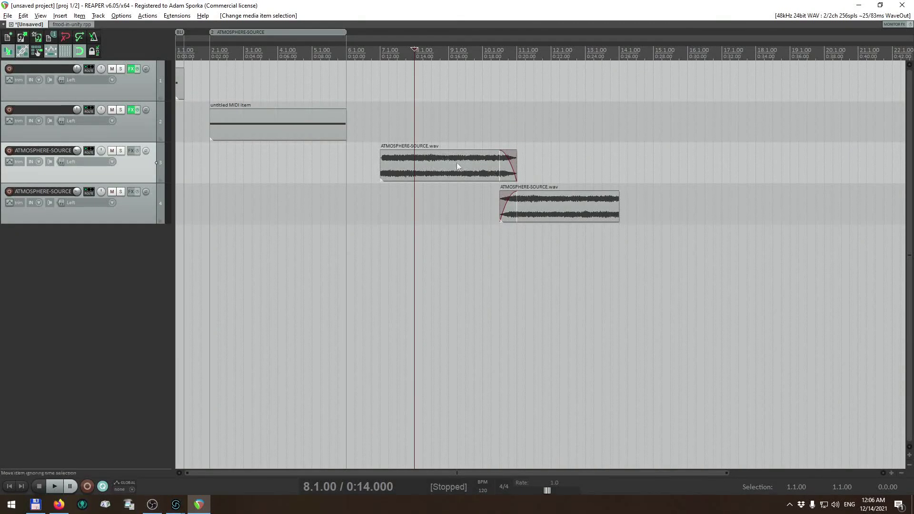
click(475, 135)
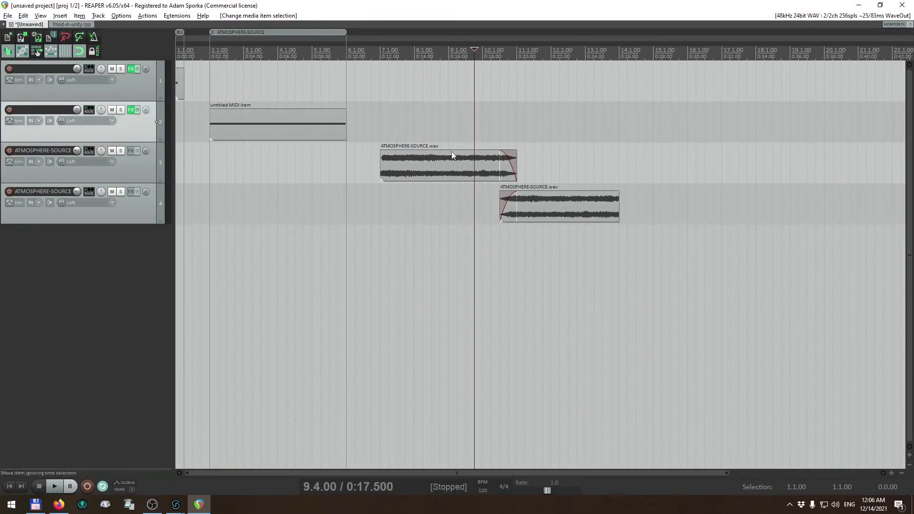
key(space)
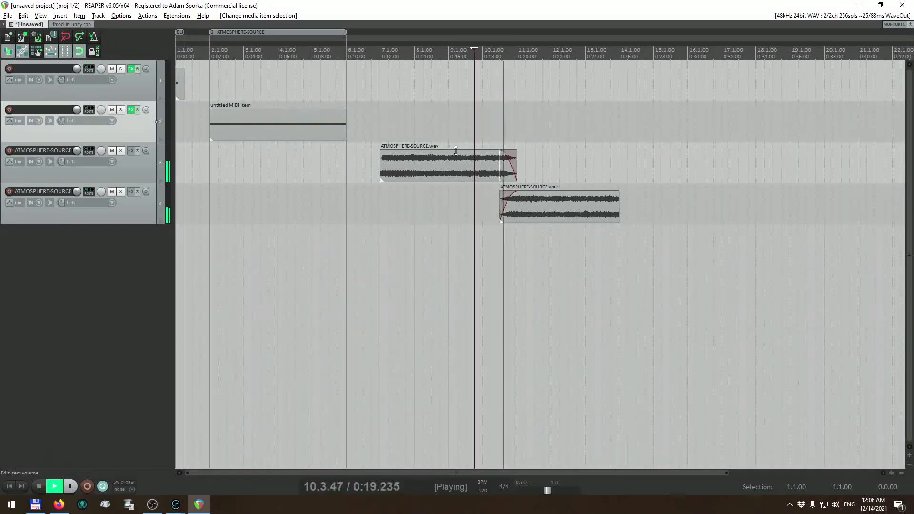
key(space)
key(space)
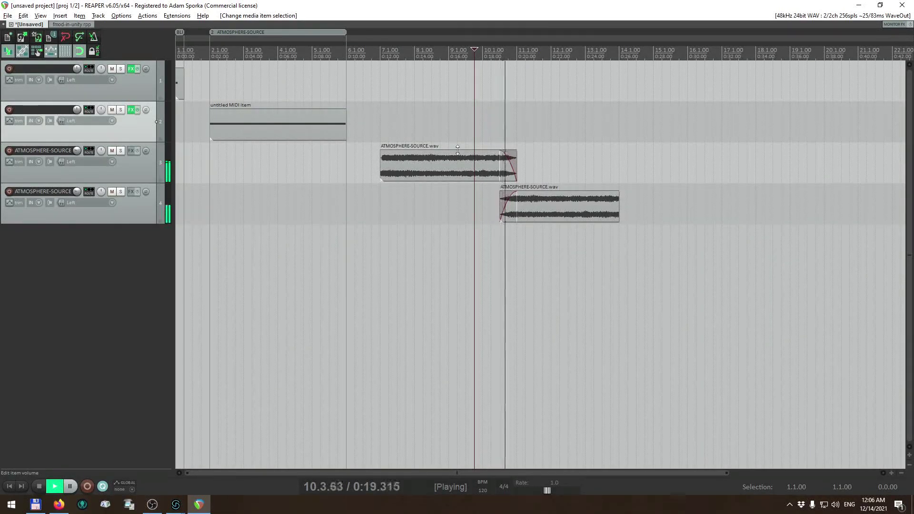
key(space)
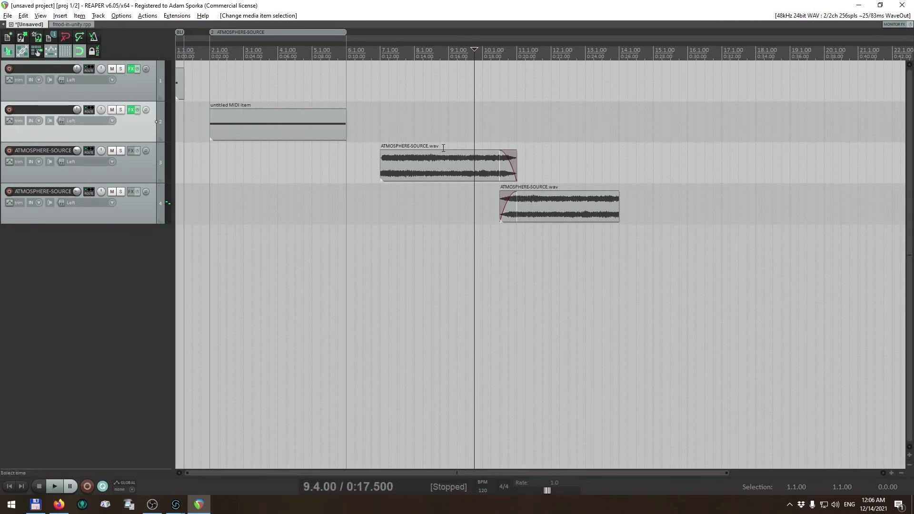
- Select the time range from bar 8 to bar 11 and create a region named ATMOSPHERE from it
drag(416, 141, 529, 143)
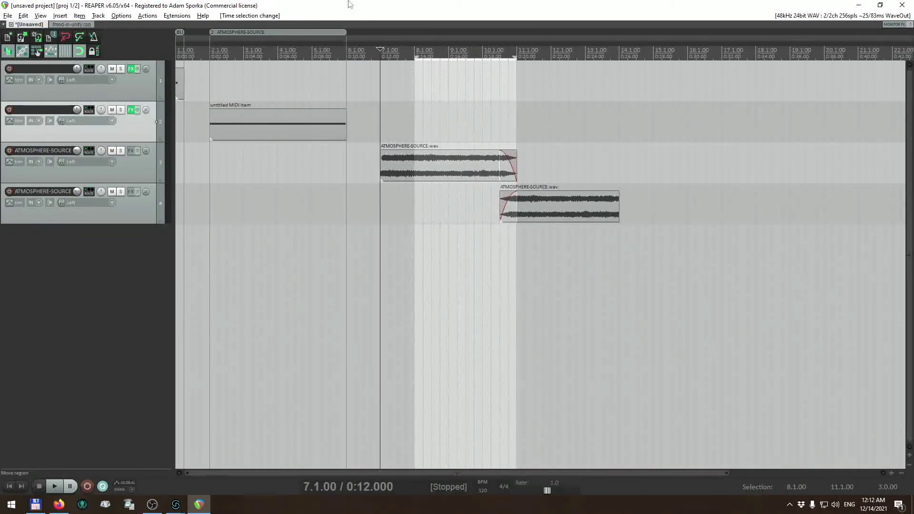
key(space)
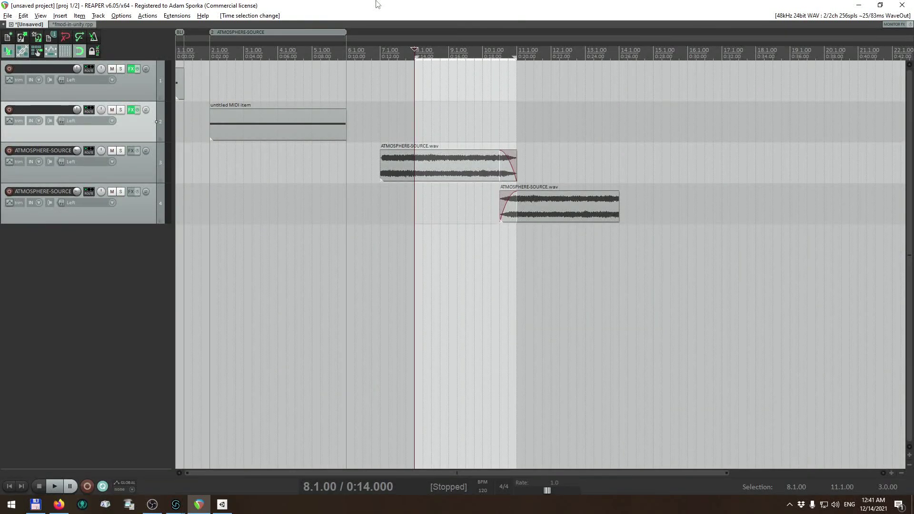
key(shift+r)
right_click(427, 35)
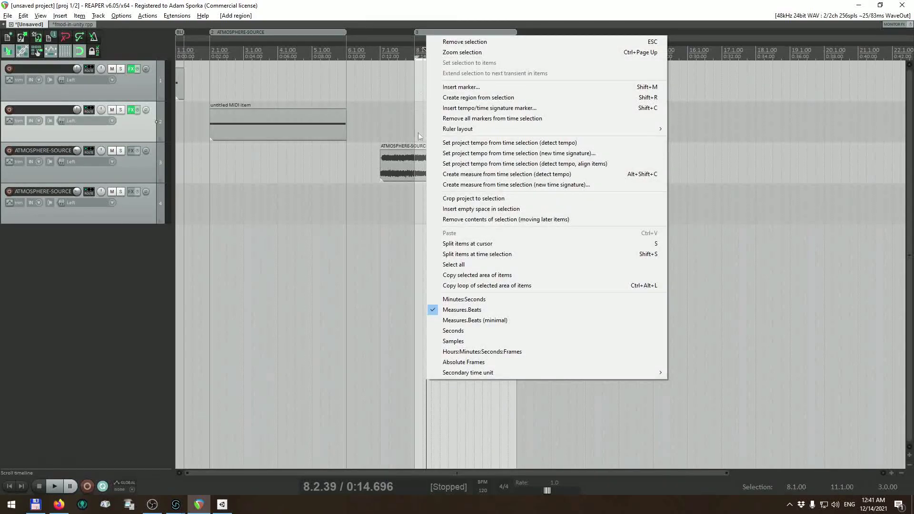
right_click(433, 33)
click(450, 38)
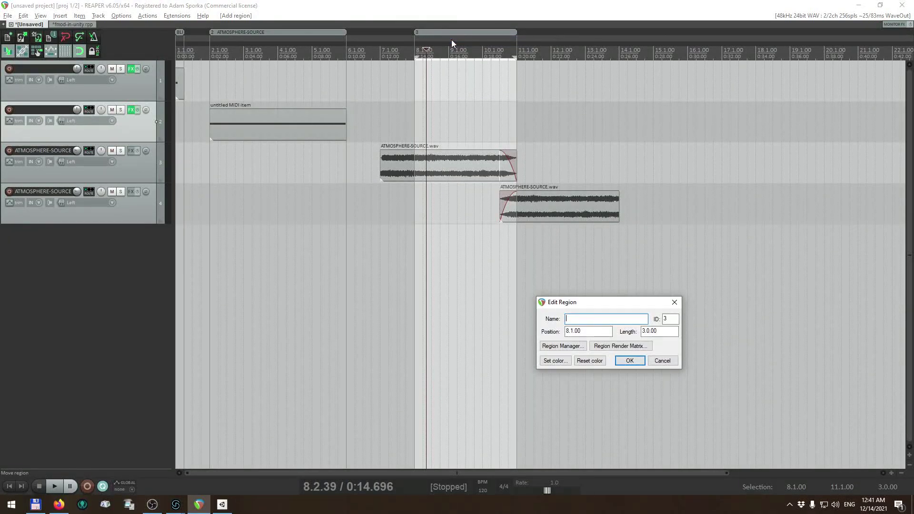
text(ATMOSPHERE)
key(Return)
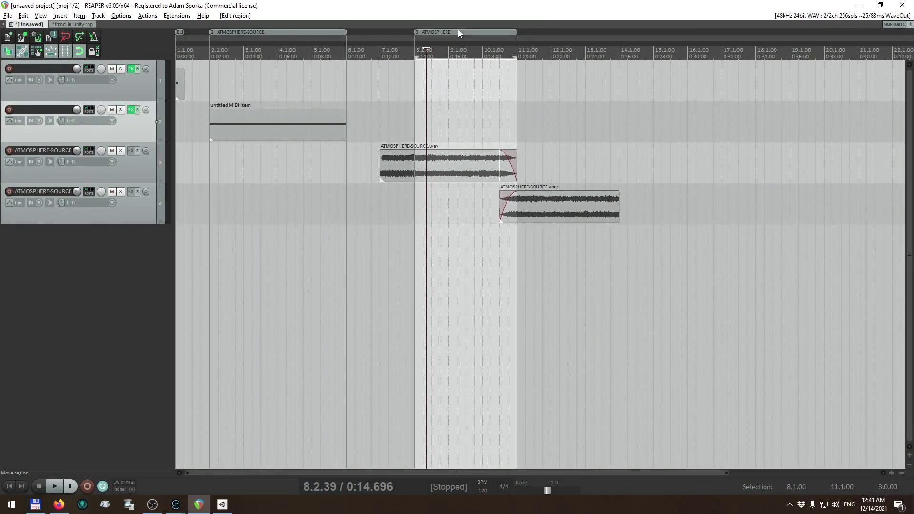
- Render only the ATMOSPHERE region's master mix to the desktop as WAV, using the region render matrix as the source
key(ctrl+alt+r)
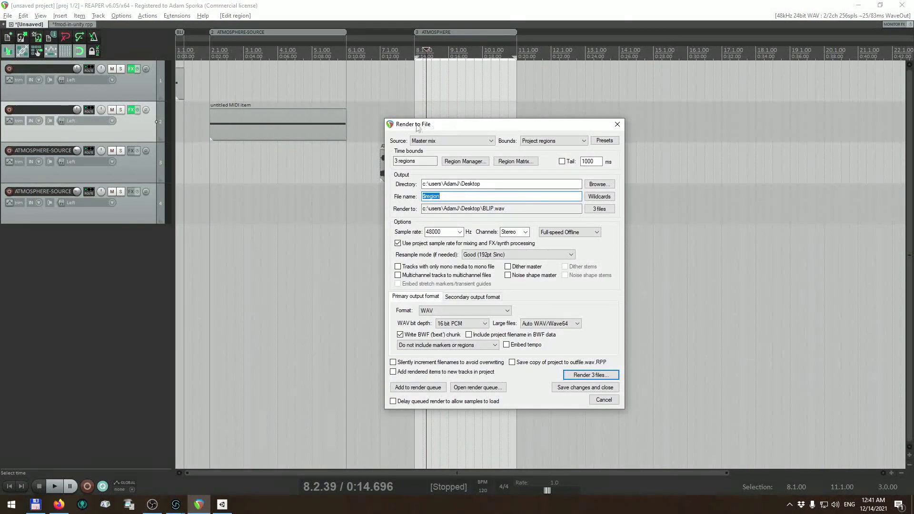
click(424, 141)
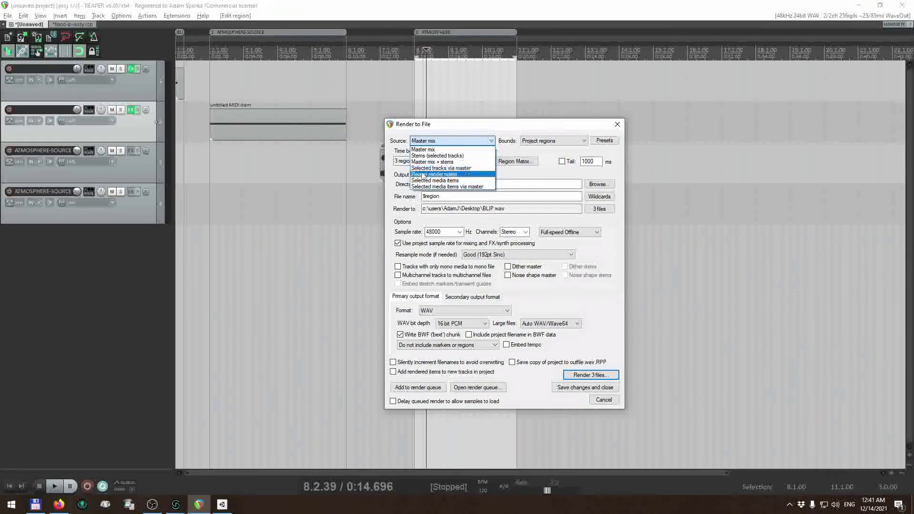
click(442, 177)
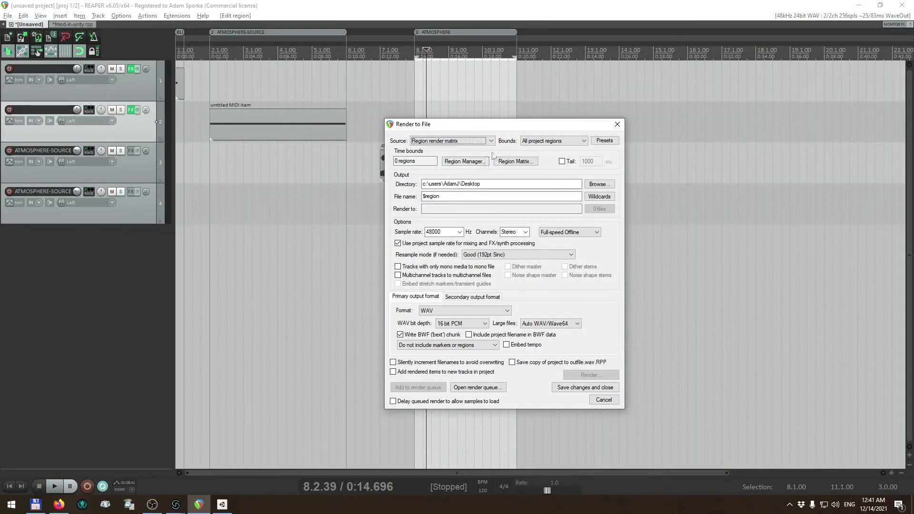
click(509, 162)
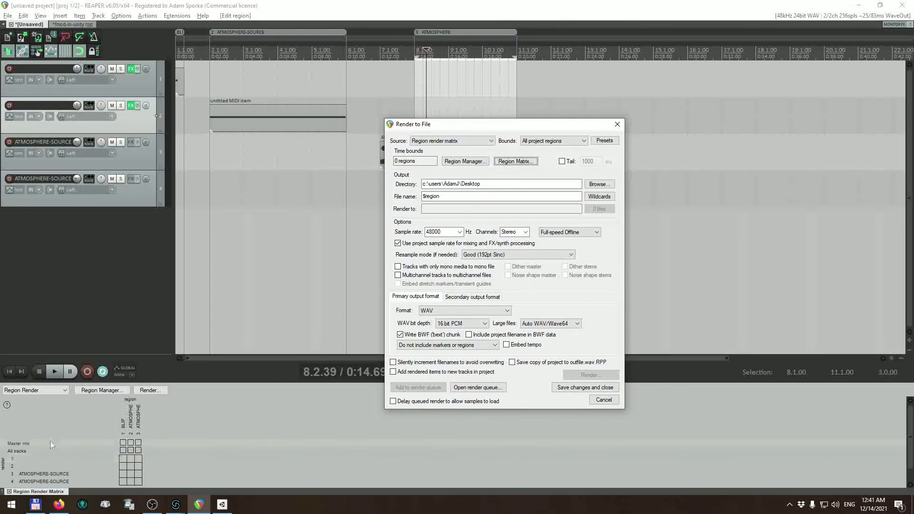
click(138, 442)
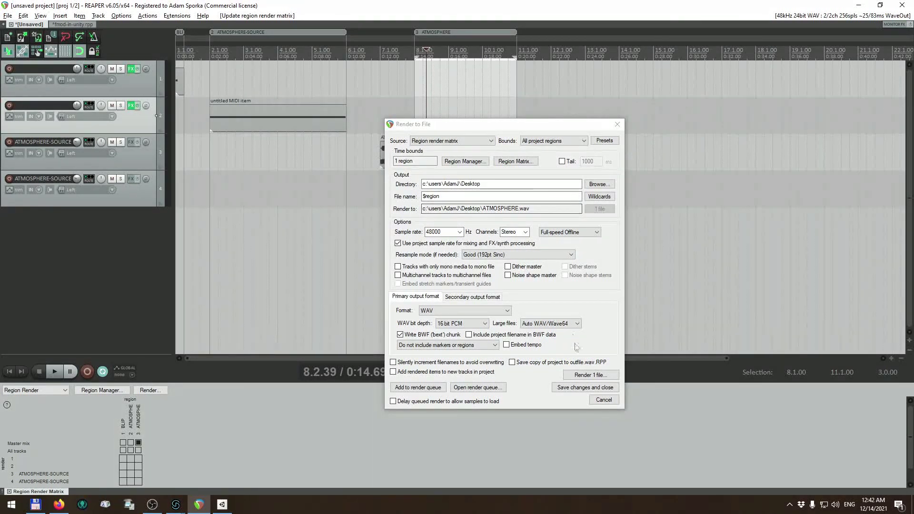
click(584, 375)
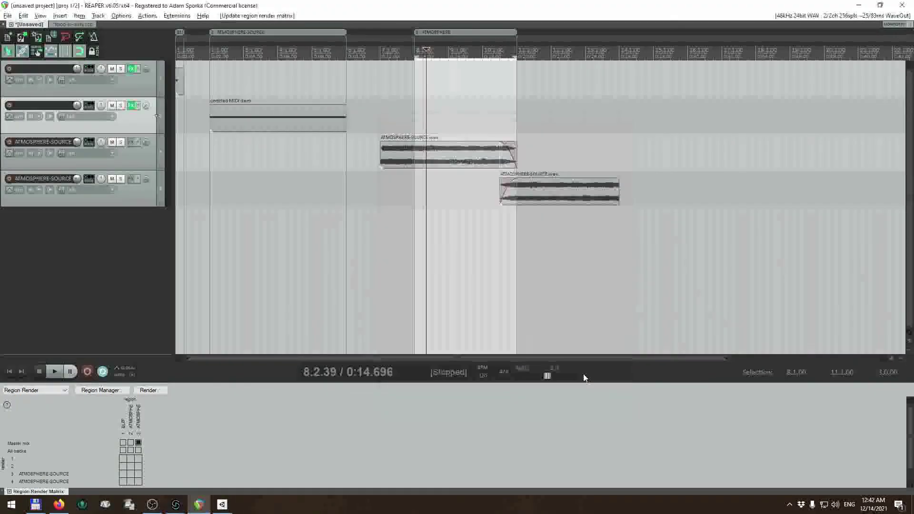
- Switch to Total Commander and select the rendered ATMOSPHERE and BLIP wav files on the desktop
key(alt+Tab)
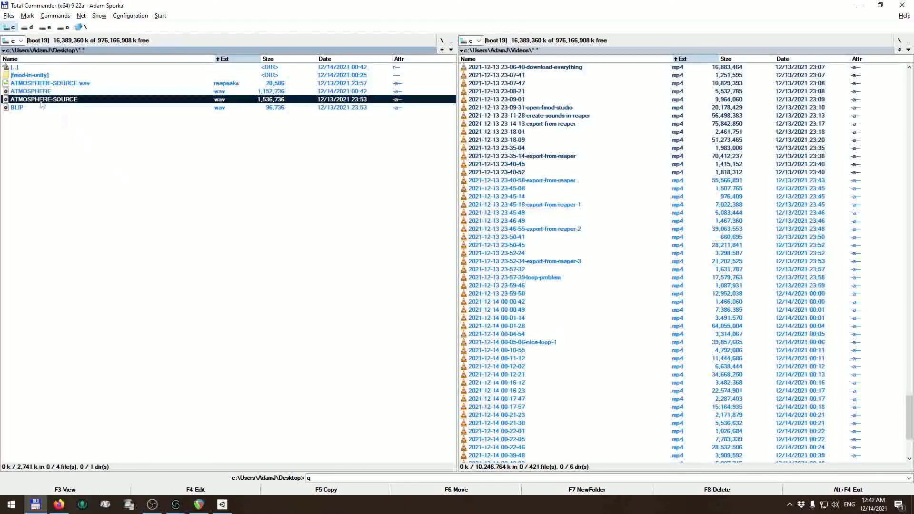
ctrl+click(22, 90)
ctrl+click(21, 109)
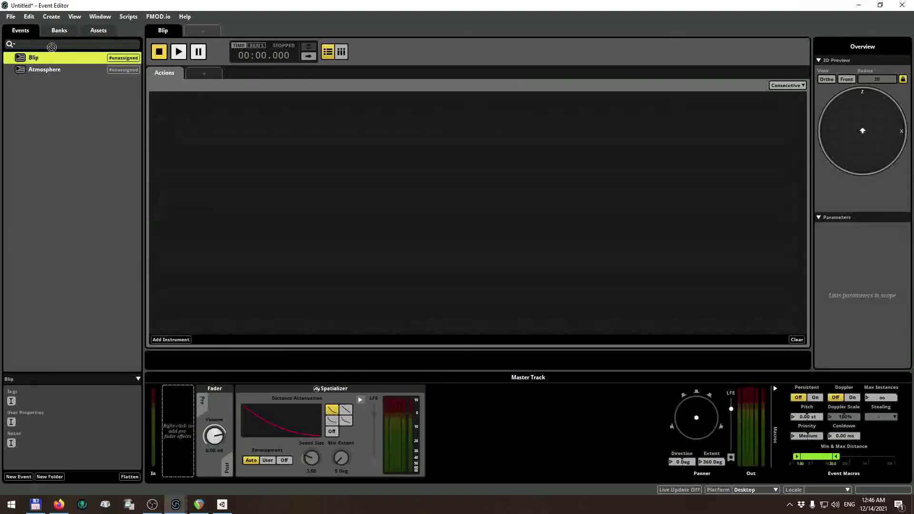
- Add the BLIP wav file as an instrument to the Blip event in FMOD Studio and audition it
drag(51, 47, 179, 120)
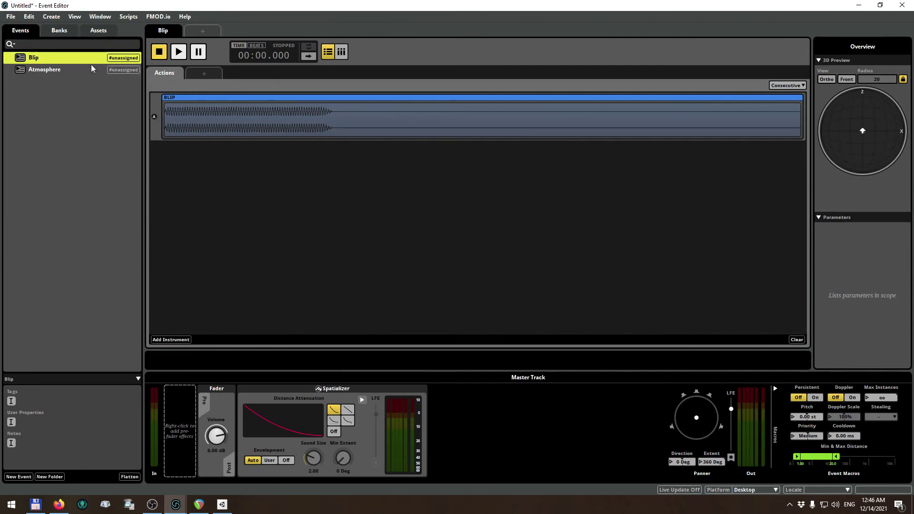
click(178, 117)
key(space)
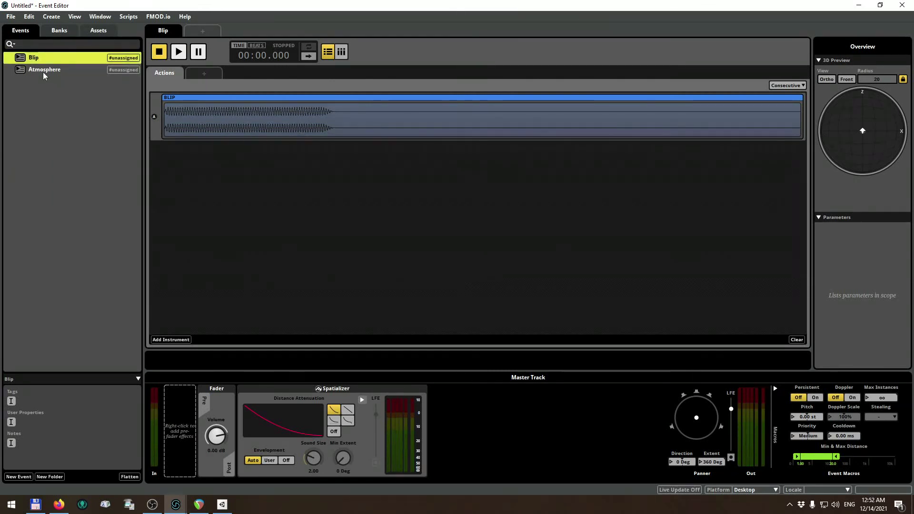
- Open the Atmosphere event and place the ATMOSPHERE wav file from Total Commander at the start of its Audio 1 track
click(43, 71)
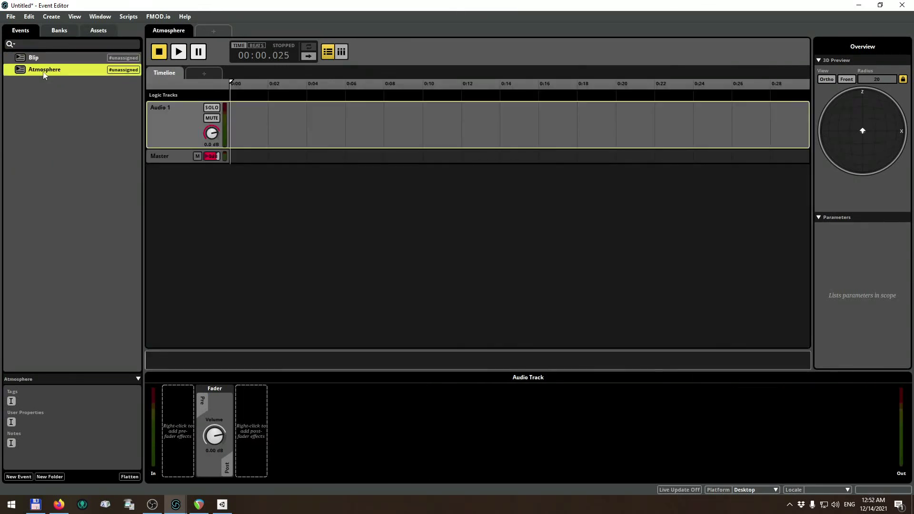
key(alt+Tab)
drag(30, 91, 256, 136)
key(alt+Tab)
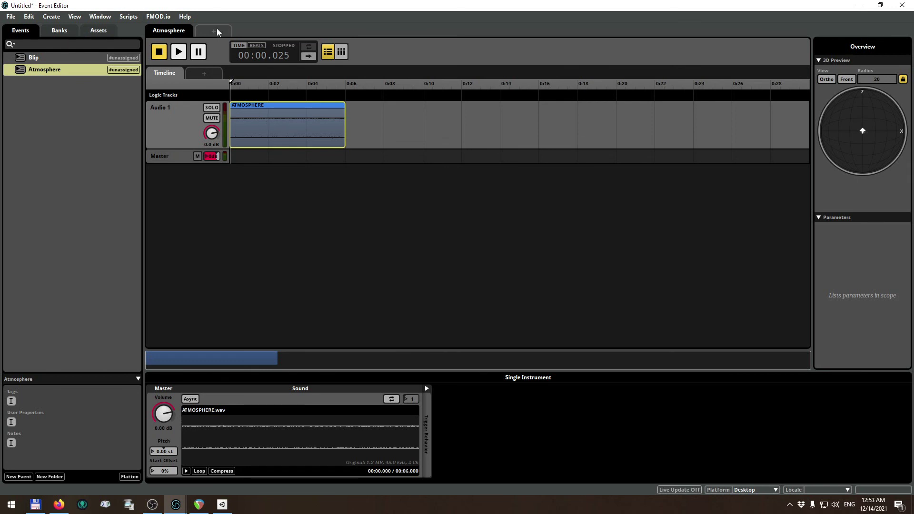
- Add a loop region to the Atmosphere event's logic tracks and stretch it over the full length of the ATMOSPHERE clip
right_click(260, 122)
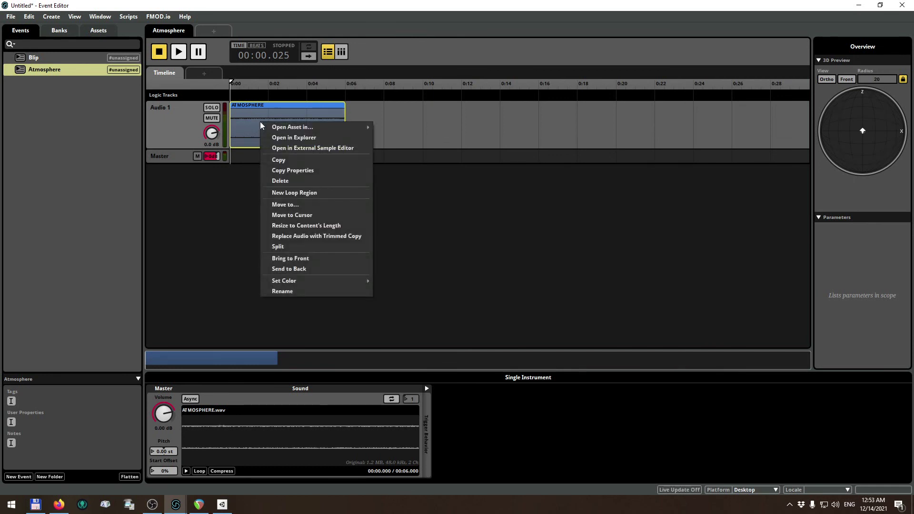
right_click(263, 92)
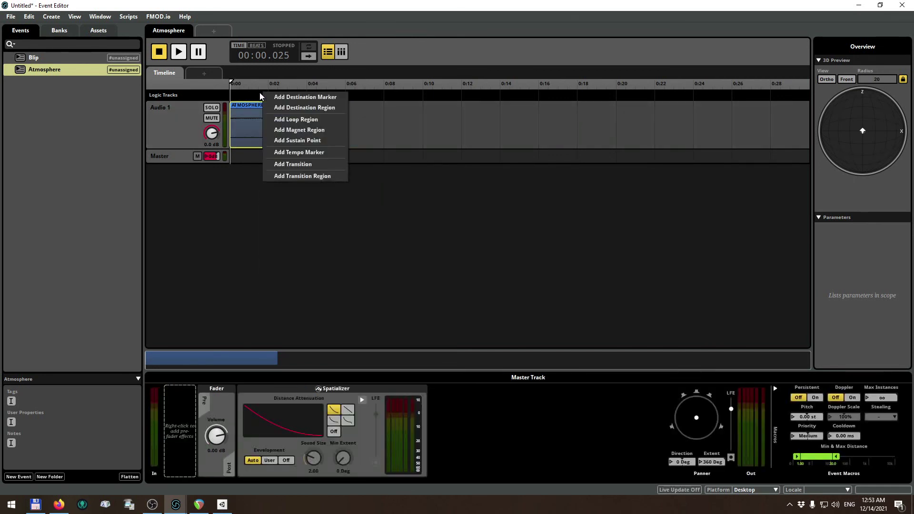
click(293, 120)
drag(259, 92, 208, 87)
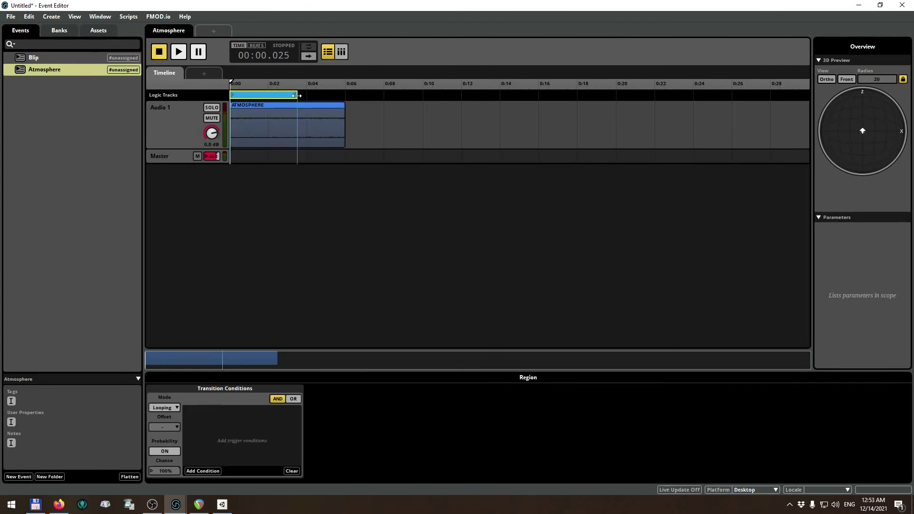
drag(296, 96, 346, 95)
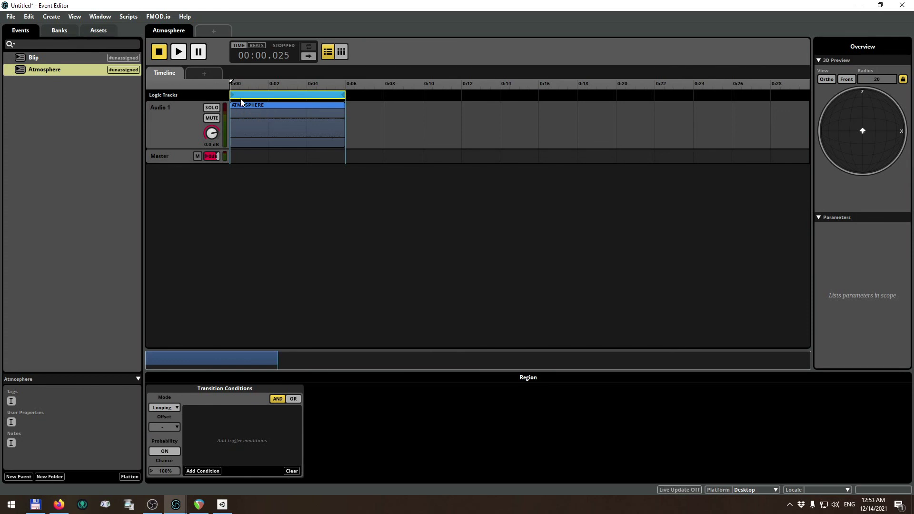
- Play the Atmosphere event, stopping and restarting it several times to check the looping sound
key(space)
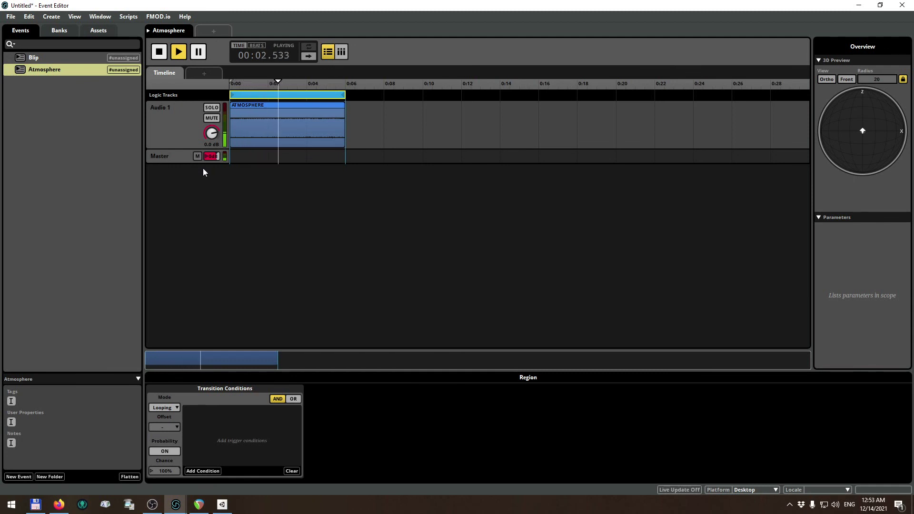
key(space)
key(space)
key(space)
key(space)
key(space)
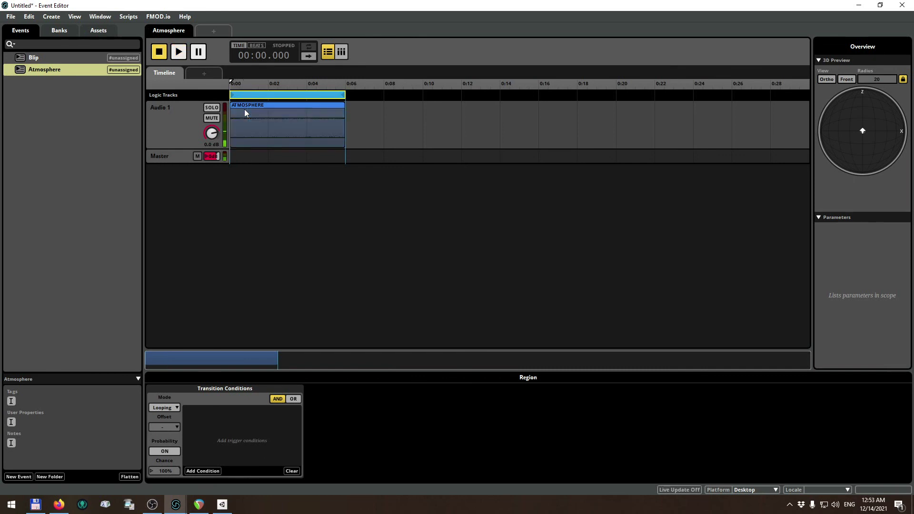
key(space)
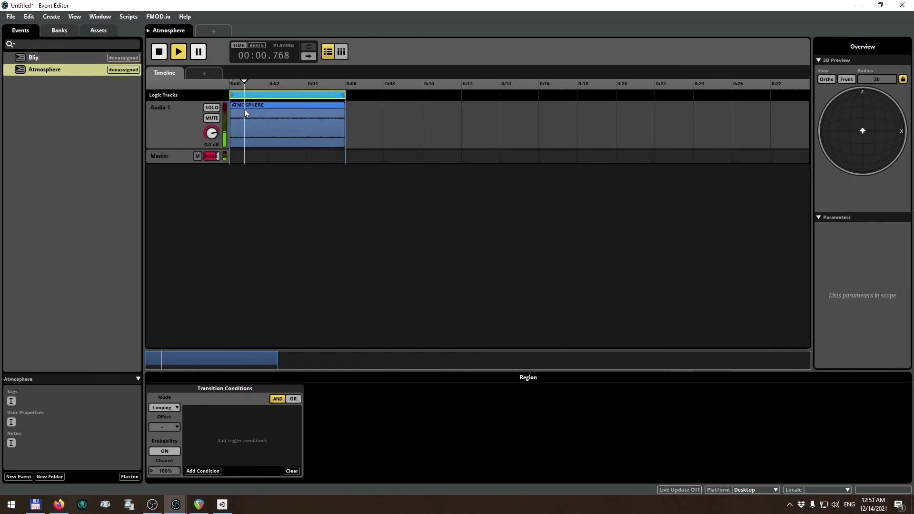
- Stop playback and add AHDSR modulation to the volume of the Atmosphere event's Audio 1 track
click(158, 52)
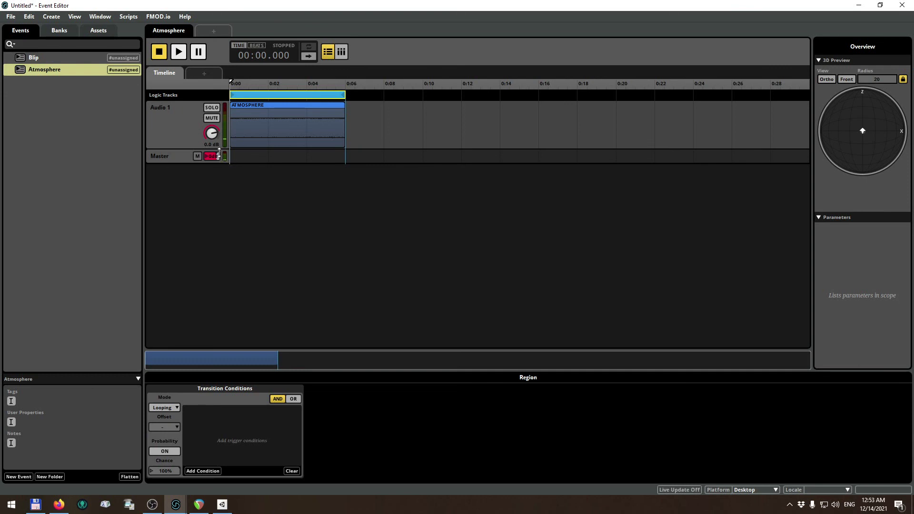
mouse_move(218, 153)
right_click(212, 132)
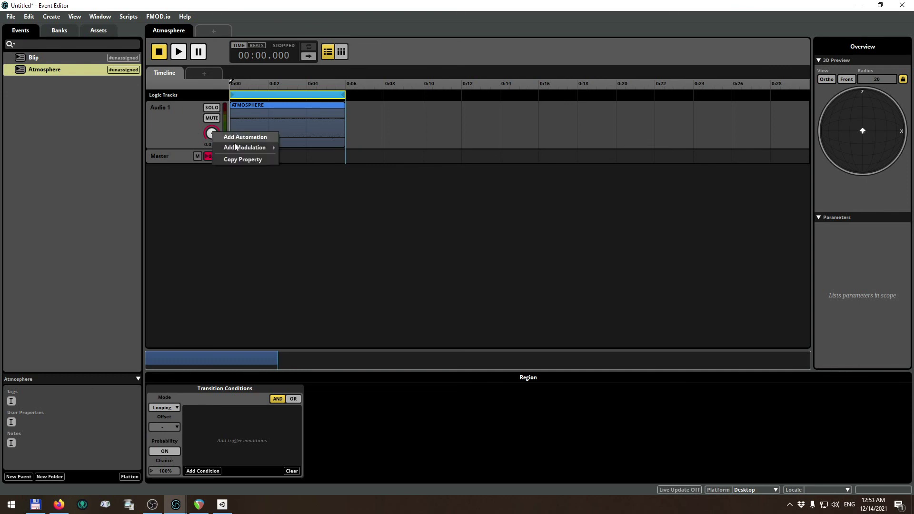
mouse_move(237, 147)
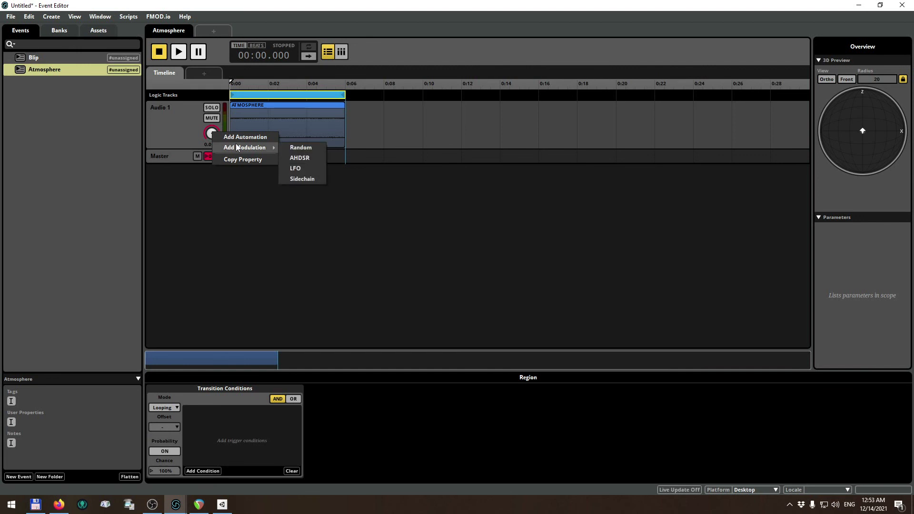
click(294, 160)
click(179, 124)
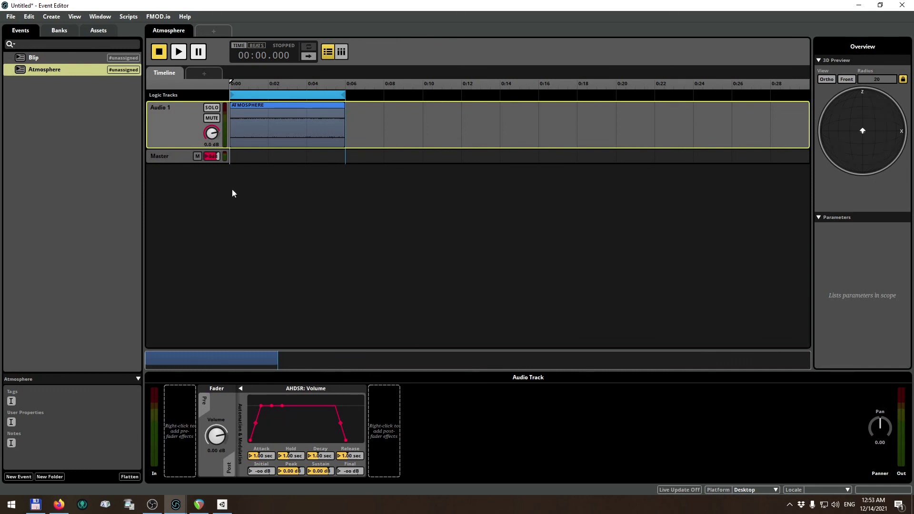
- Play and stop the Atmosphere event twice to check the volume envelope's fade-in and fade-out
key(space)
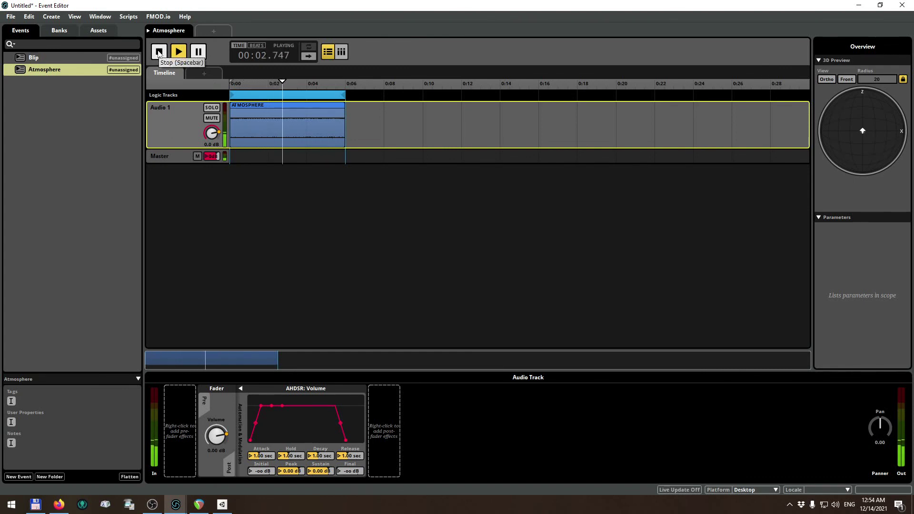
click(159, 53)
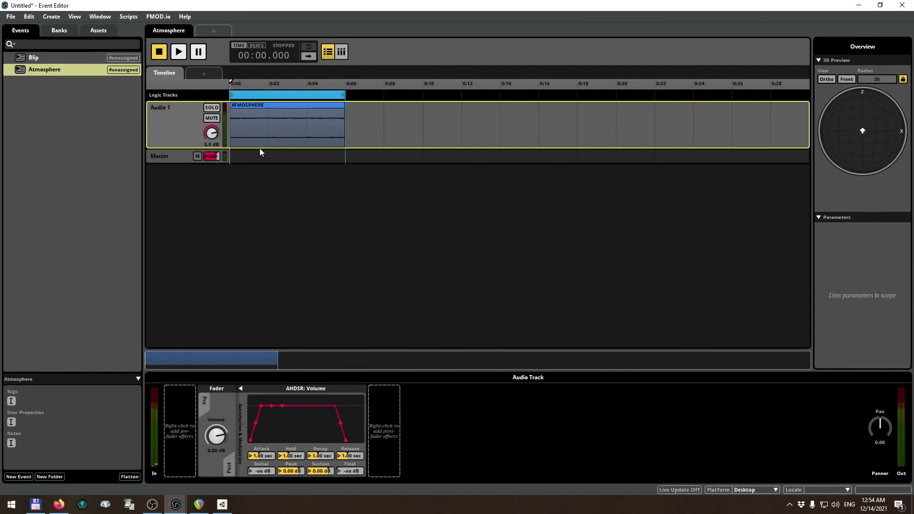
key(space)
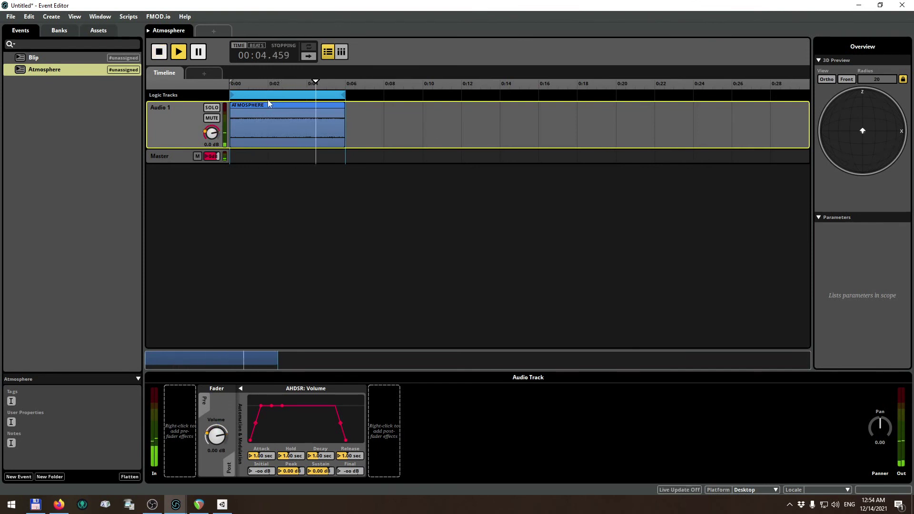
key(space)
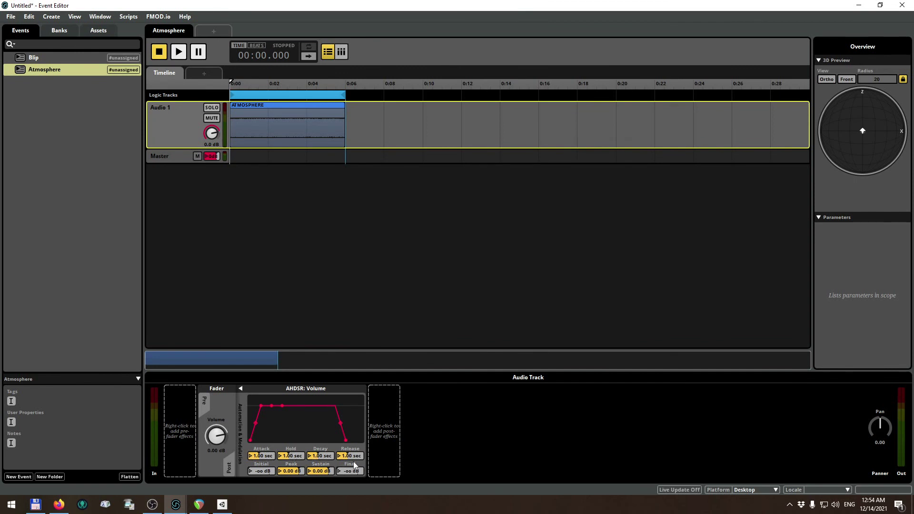
- Try attack times of 5 seconds and 188 ms on the Audio 1 volume envelope, auditioning the event, and restore the attack to 1 second
drag(259, 455, 263, 454)
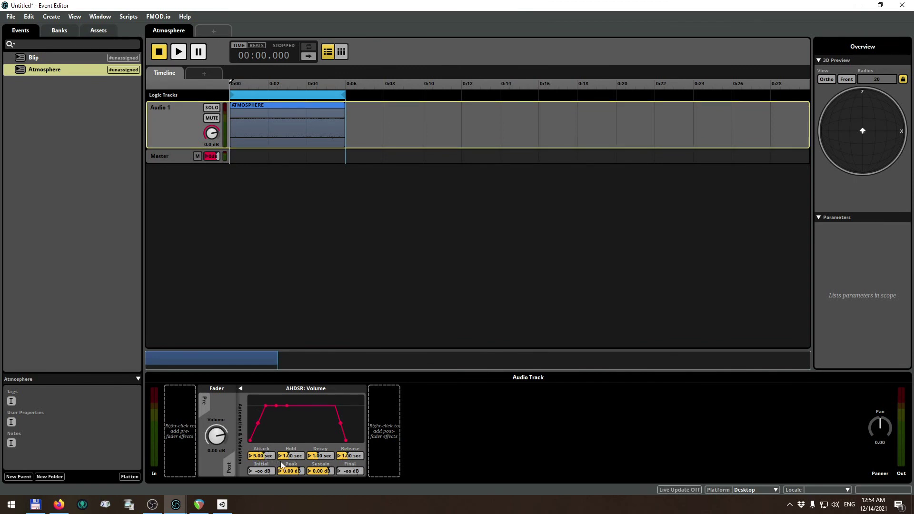
key(space)
drag(264, 404, 253, 403)
key(space)
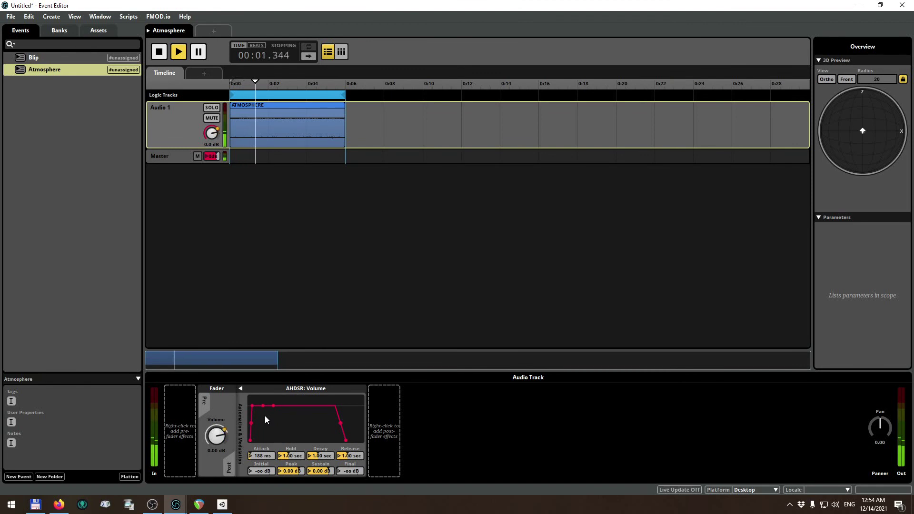
key(space)
key(space)
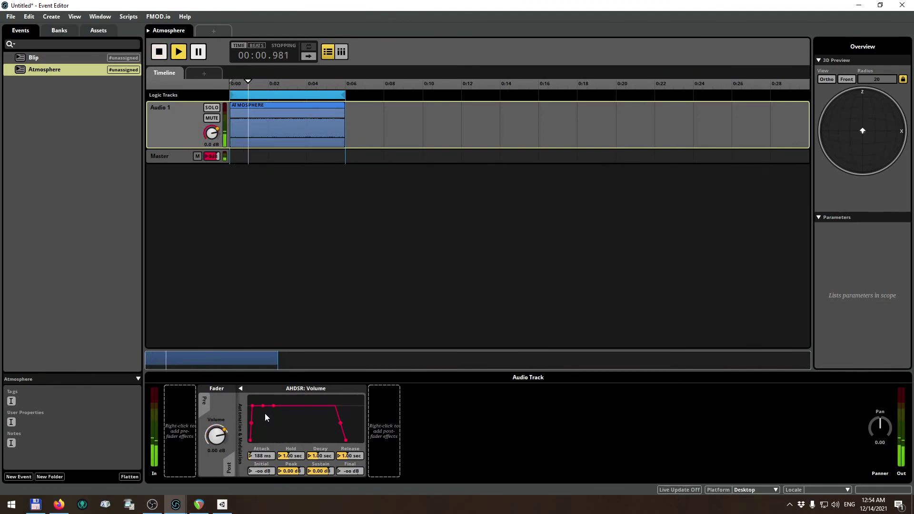
key(space)
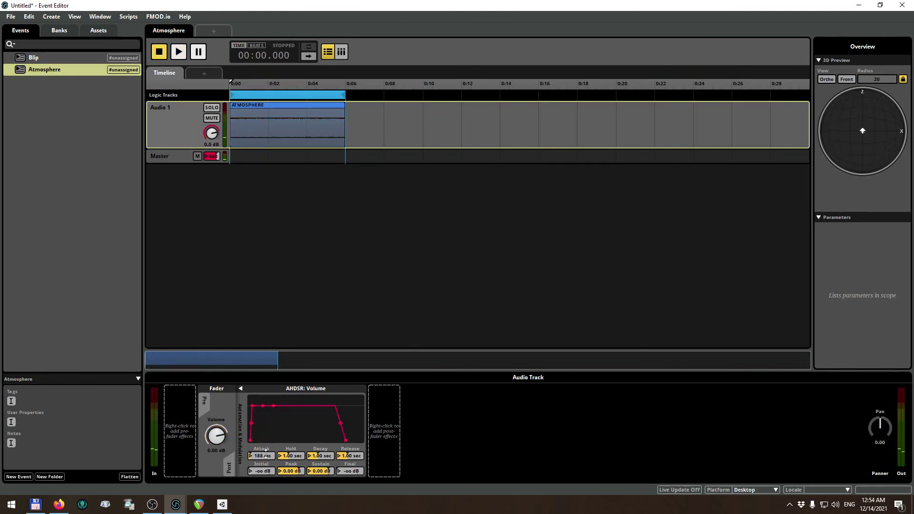
drag(265, 456, 265, 453)
key(space)
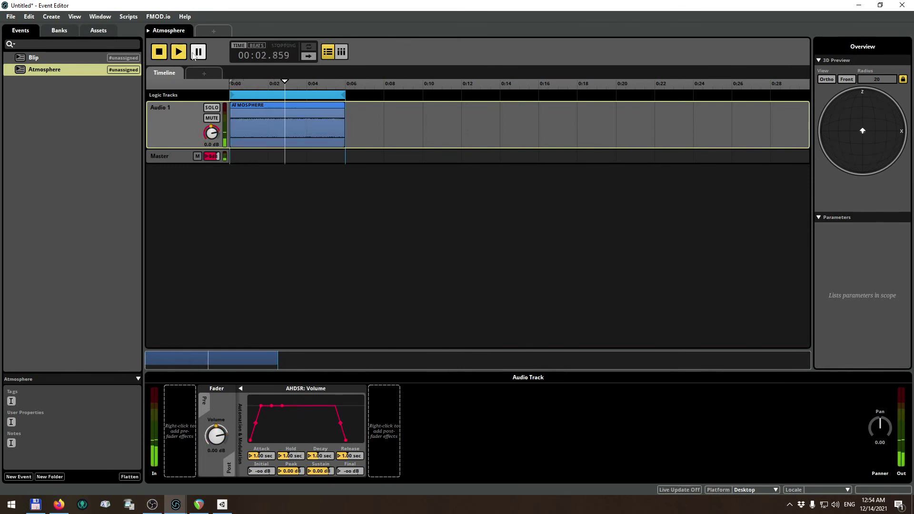
click(160, 52)
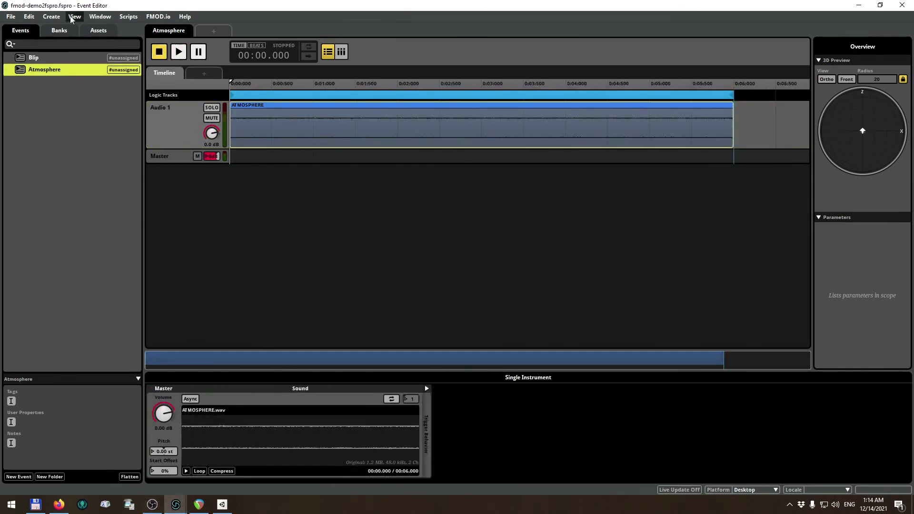
- Save the FMOD project under the name fmod-in-unity-demo on the Desktop
click(10, 16)
click(28, 82)
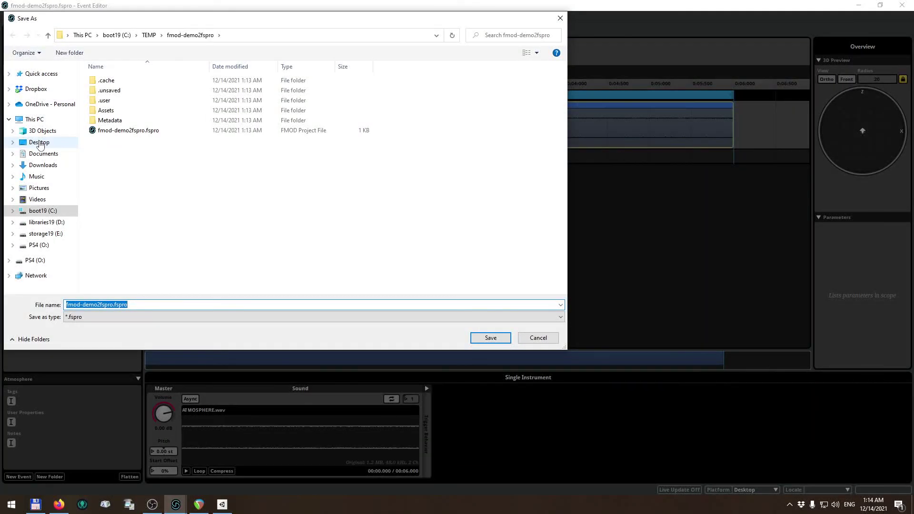
click(40, 142)
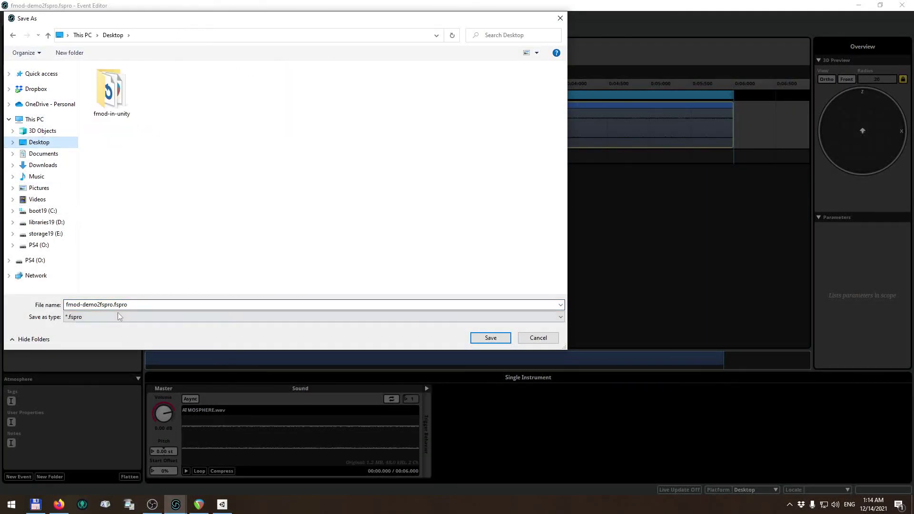
double_click(139, 304)
text(fmod)
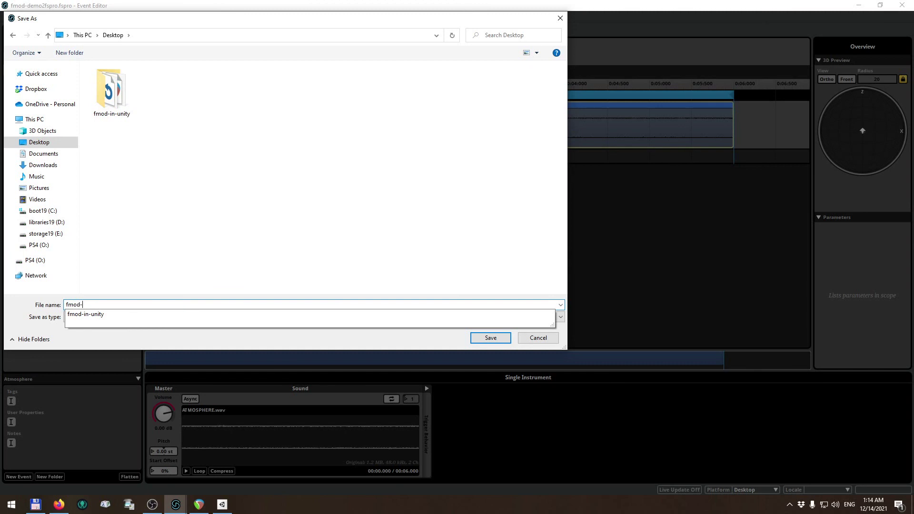
text(-in-unity-demo)
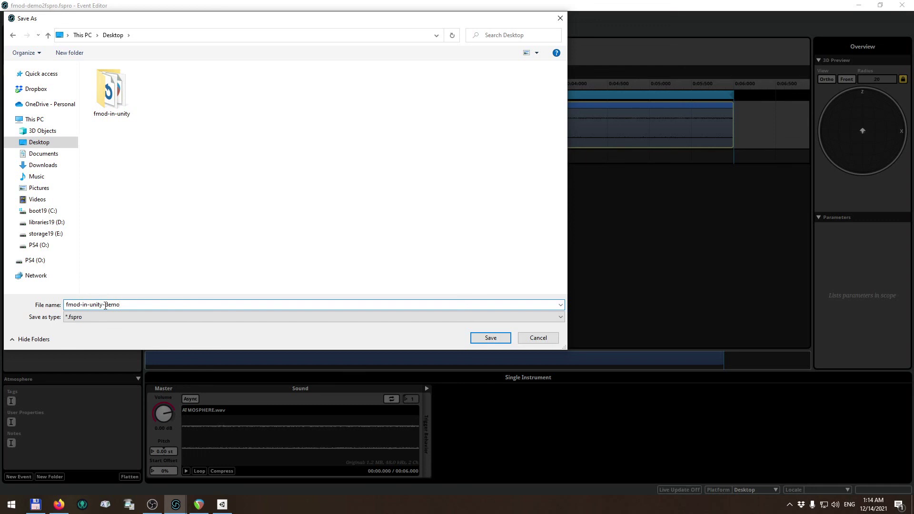
click(500, 338)
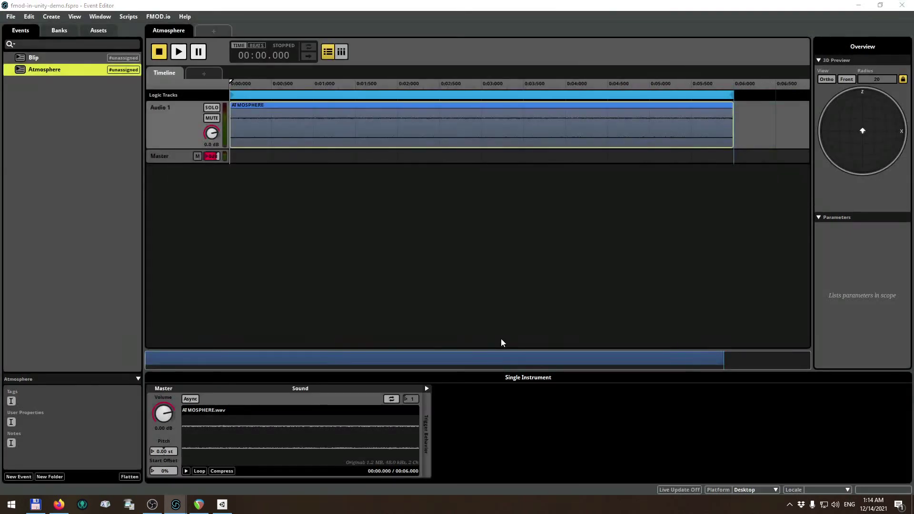
- Switch to Total Commander and look at the wav files in the fmod-in-unity-demo project's Assets folder
key(alt+Tab)
key(Down)
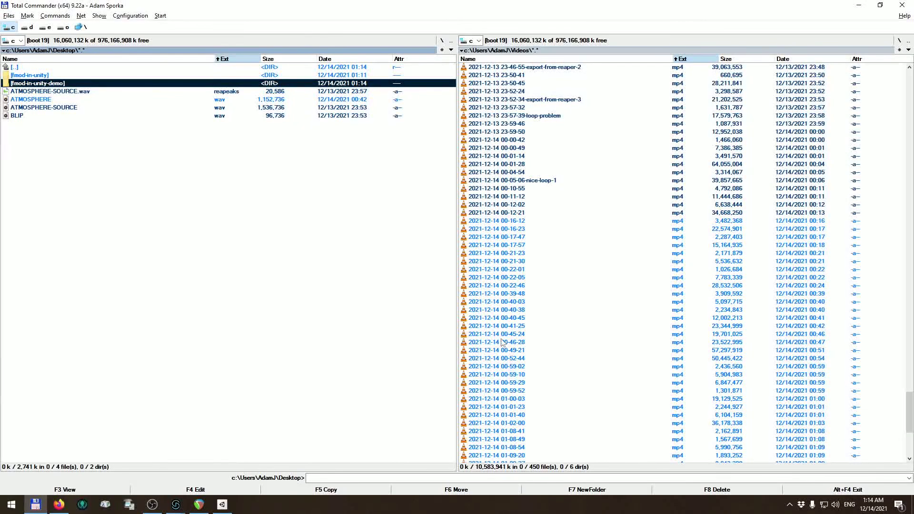
key(Return)
key(End)
key(Up)
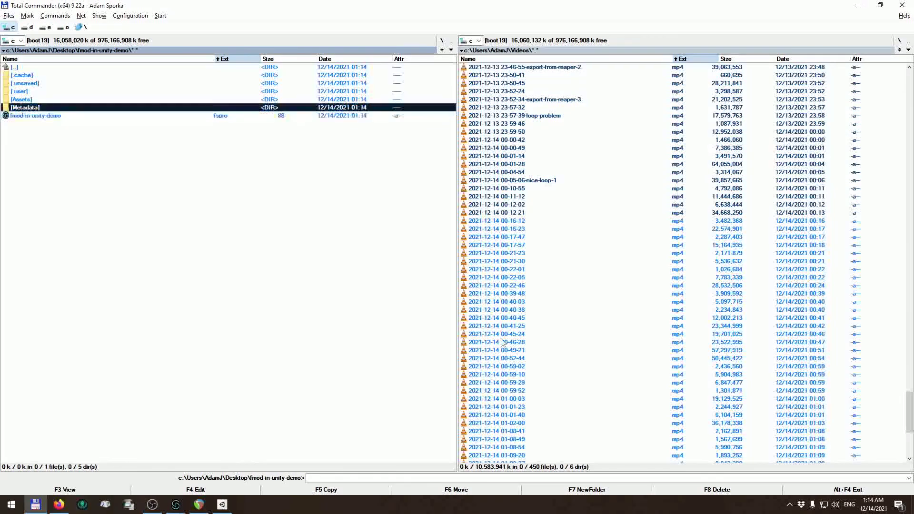
key(Up)
key(Return)
key(Down)
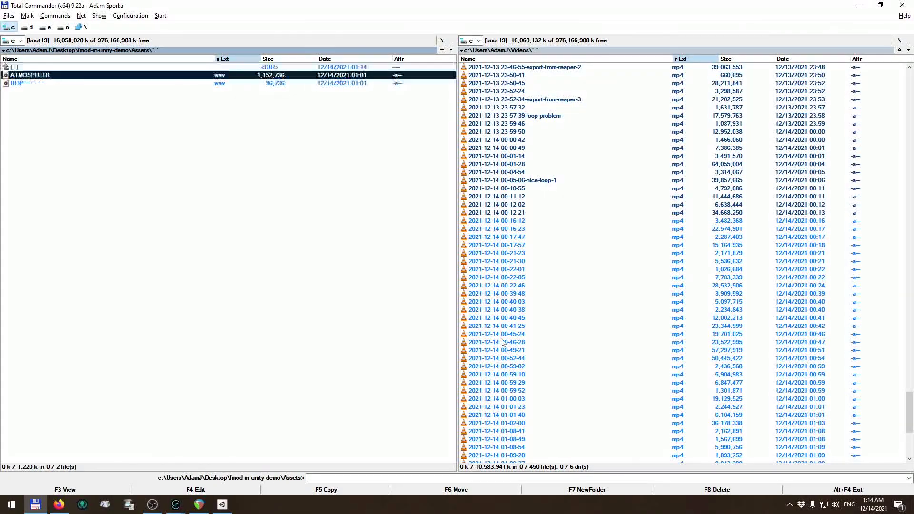
key(Insert)
key(Insert)
key(Home)
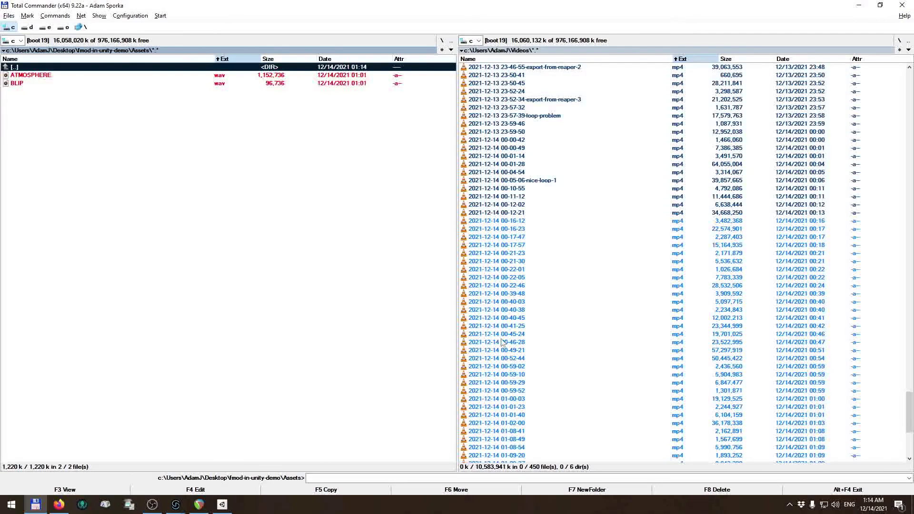
- Open the project's Metadata AudioFile folder and view the XML description of the ATMOSPHERE wav file
key(Return)
key(Down)
key(Return)
key(Down)
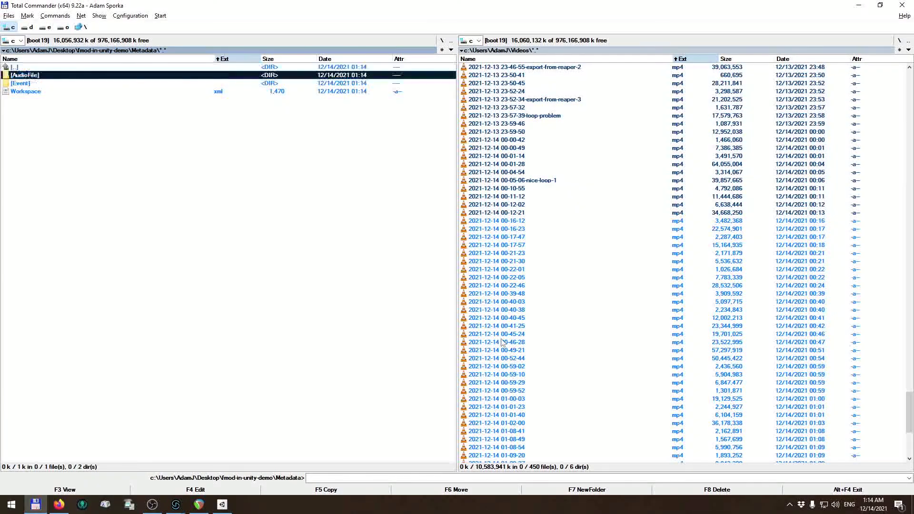
key(Return)
key(Return)
key(Return)
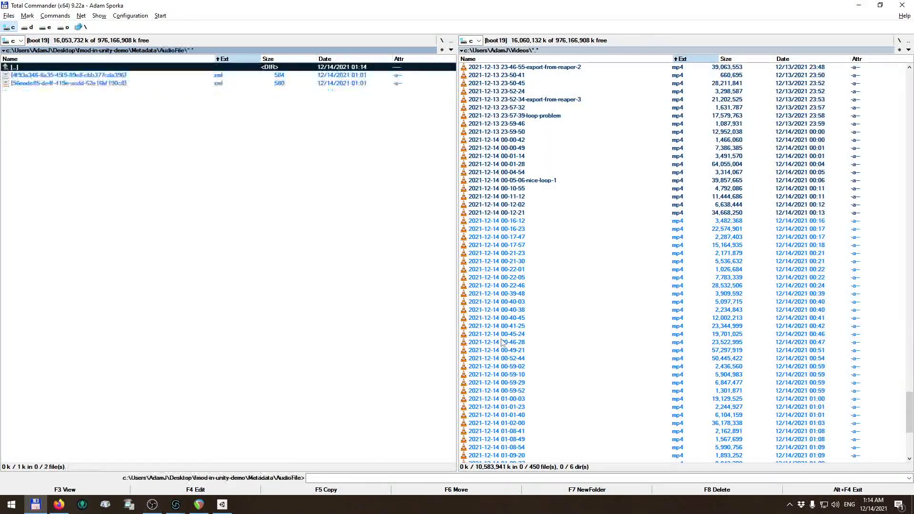
key(Down)
key(Down)
key(F3)
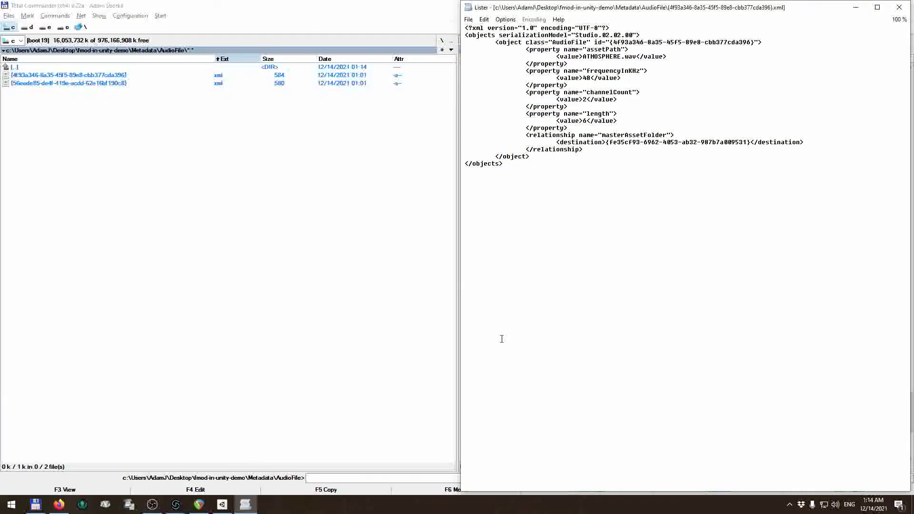
key(Escape)
key(BackSpace)
- View the first file in the Metadata Event folder and return to the Metadata folder
key(Down)
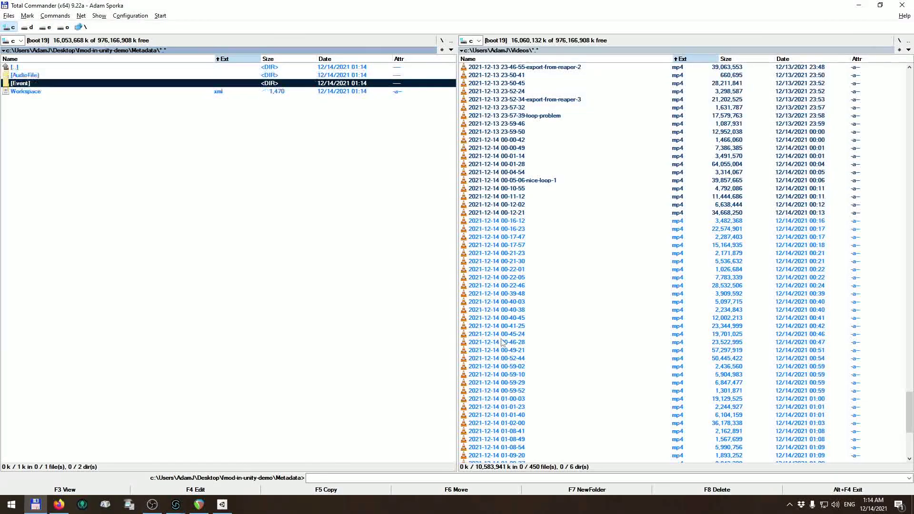
key(Return)
key(Down)
key(F3)
key(Escape)
key(BackSpace)
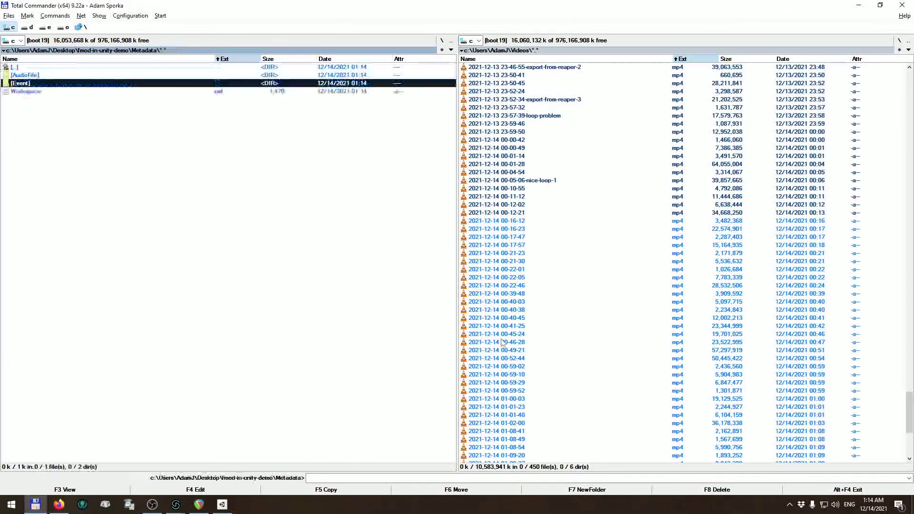
- Switch back to FMOD Studio and assign the Blip and Atmosphere events together to the Master bank
key(alt+Tab)
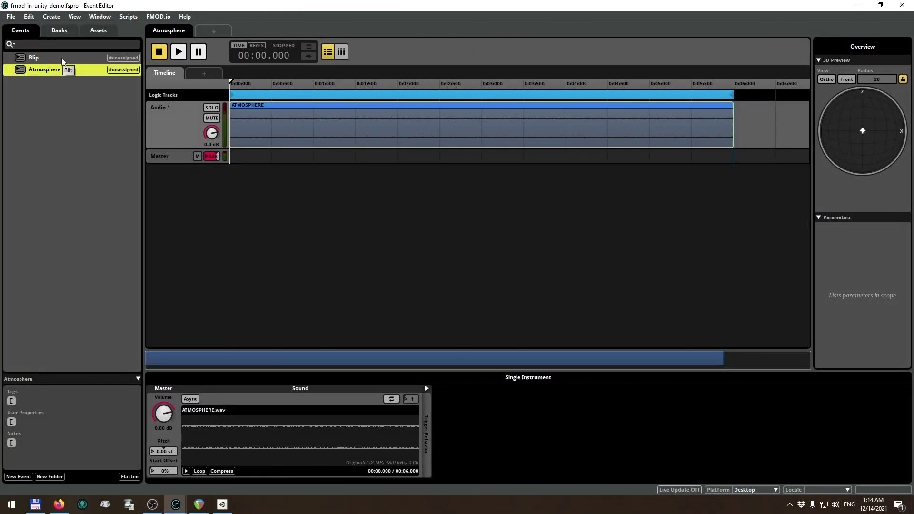
right_click(61, 58)
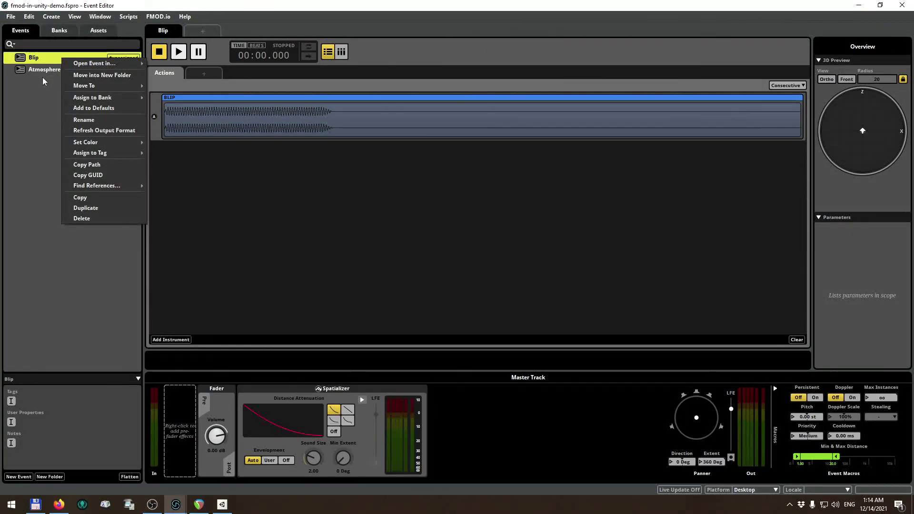
click(42, 77)
click(39, 59)
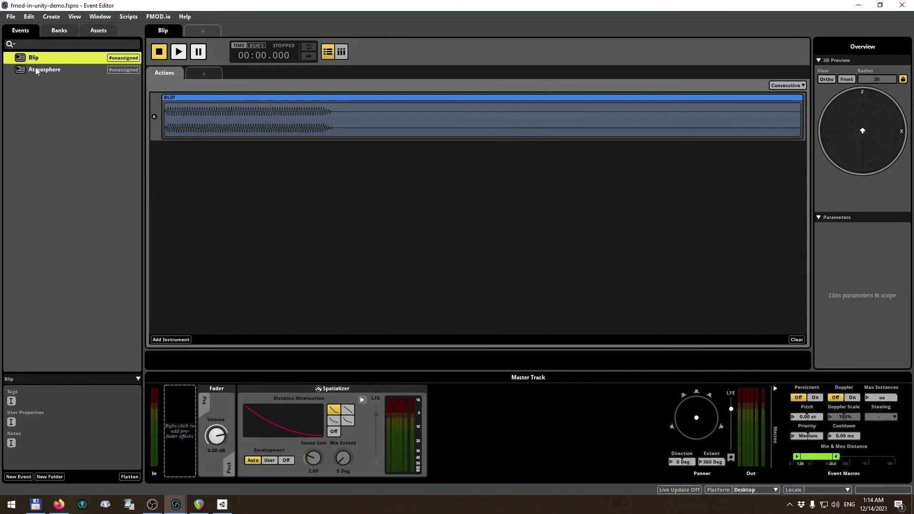
click(35, 67)
ctrl+click(47, 59)
right_click(48, 59)
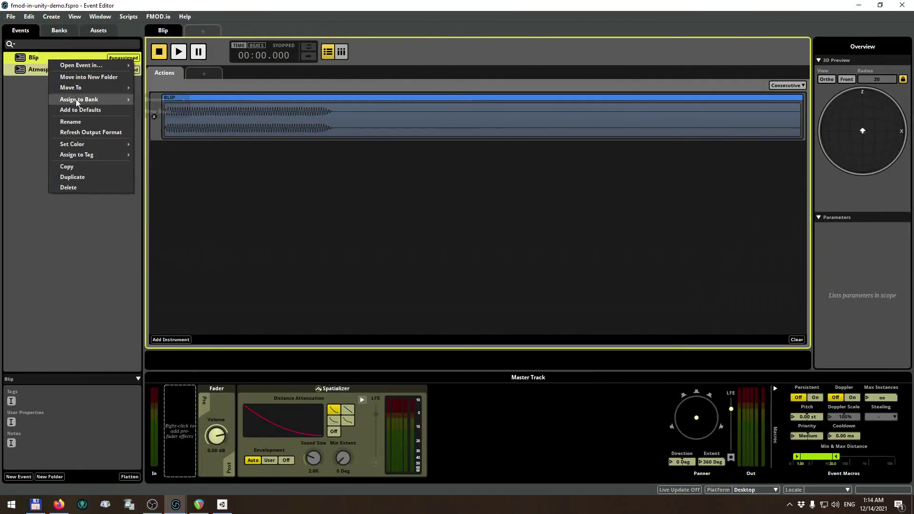
mouse_move(75, 99)
mouse_move(145, 98)
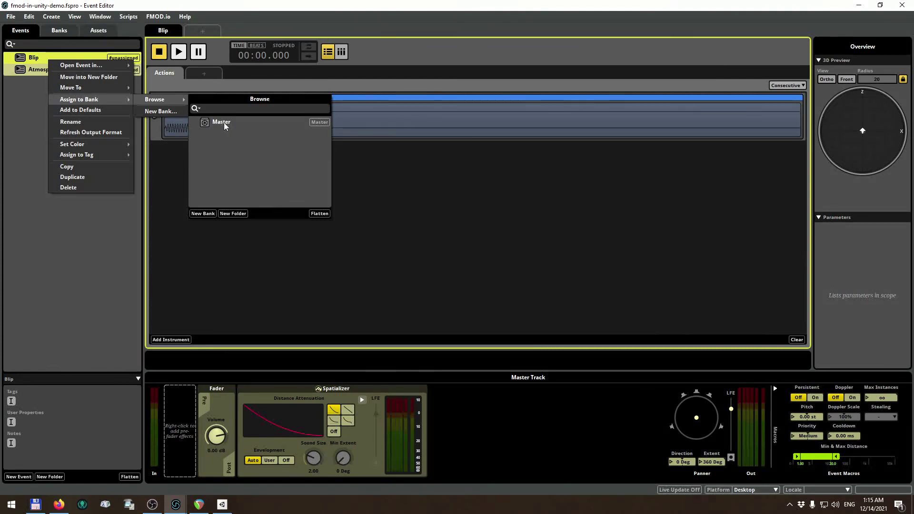
click(219, 121)
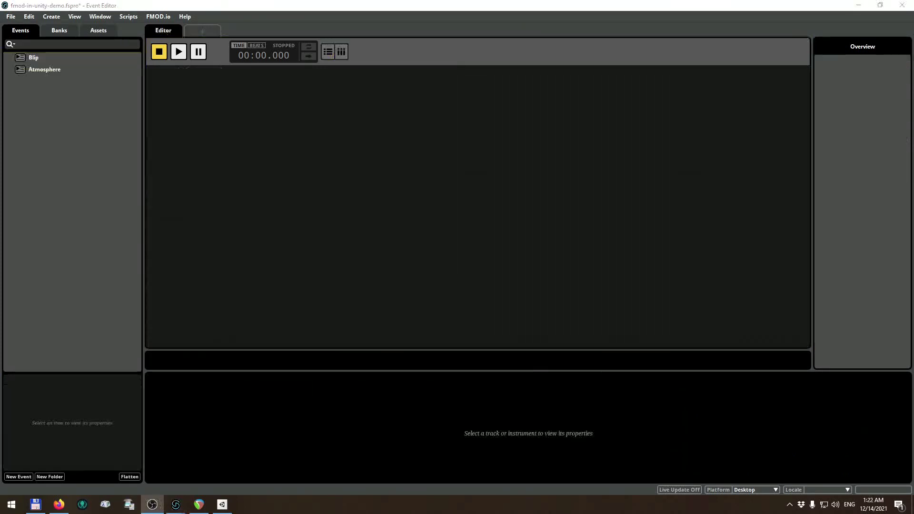
- Build the FMOD project's banks, then switch to Total Commander and open the project's Build\Desktop folder
click(11, 17)
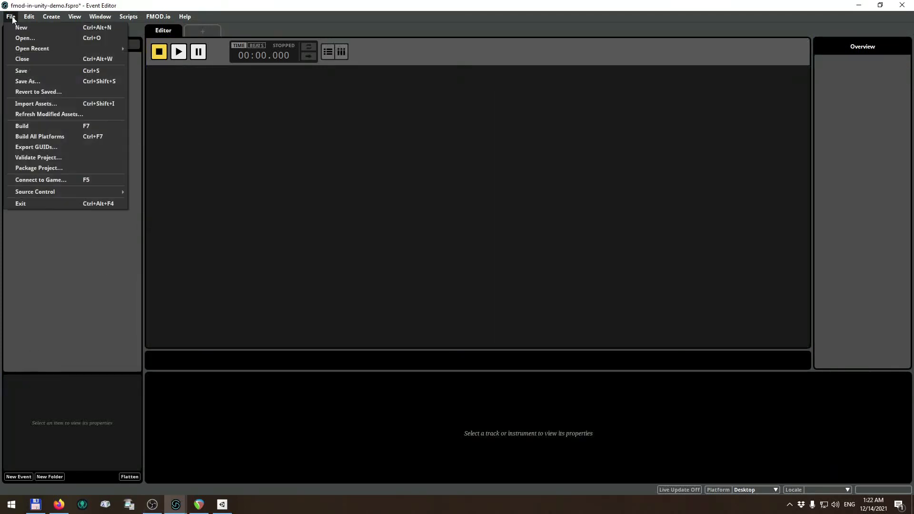
key(alt+Tab)
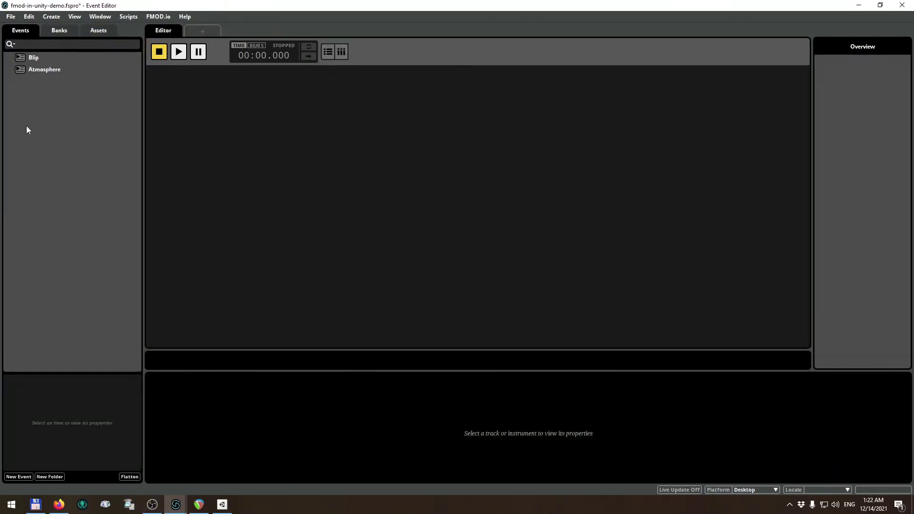
key(Up)
key(Up)
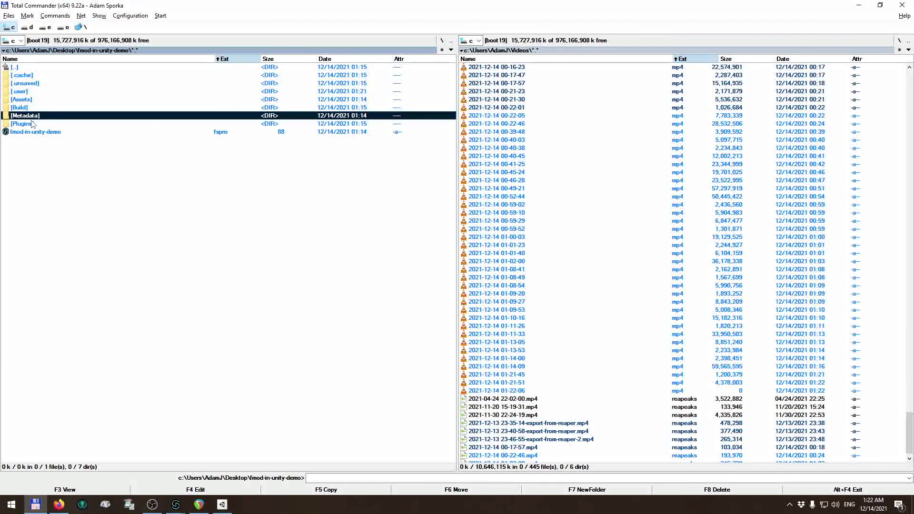
key(Up)
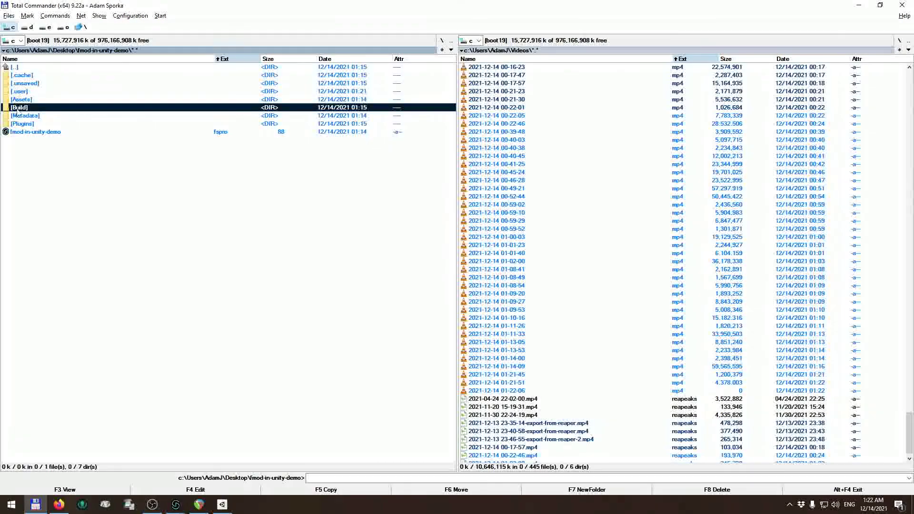
key(Return)
key(Down)
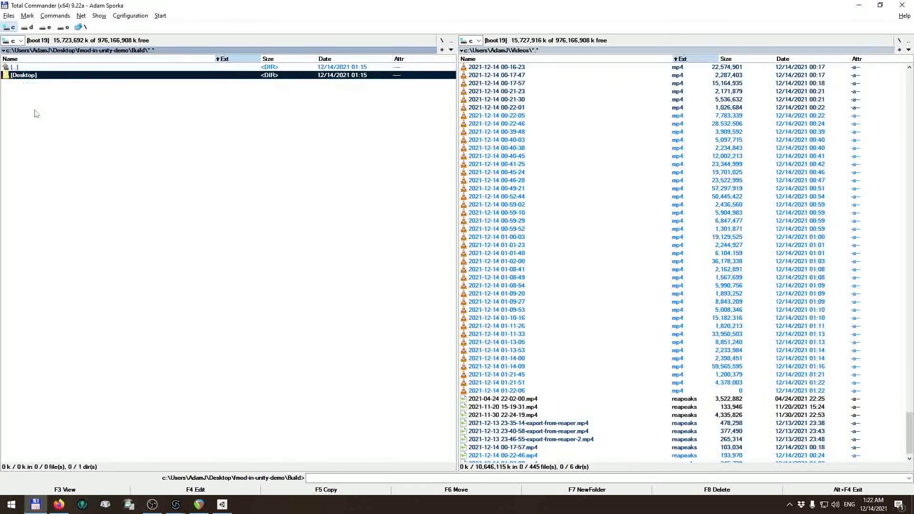
key(Return)
key(Down)
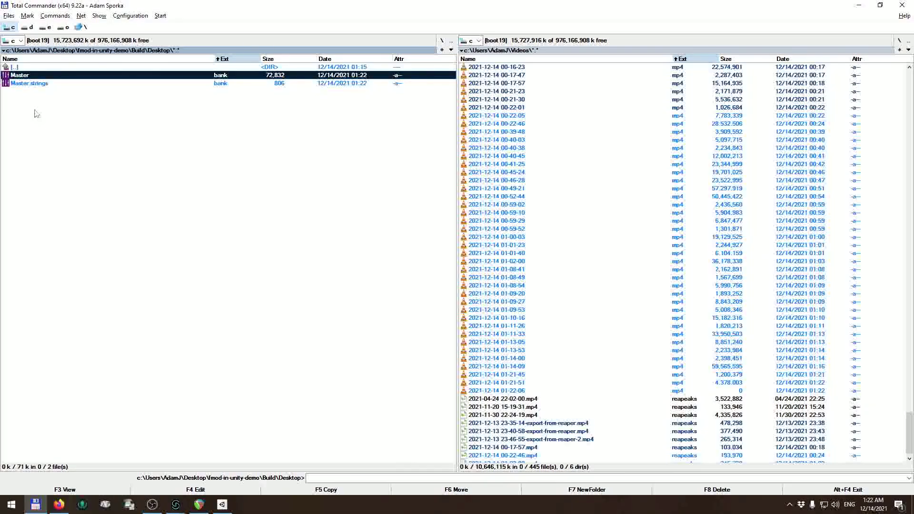
- Look at the Master and Master.strings bank files in the build output folder
key(Down)
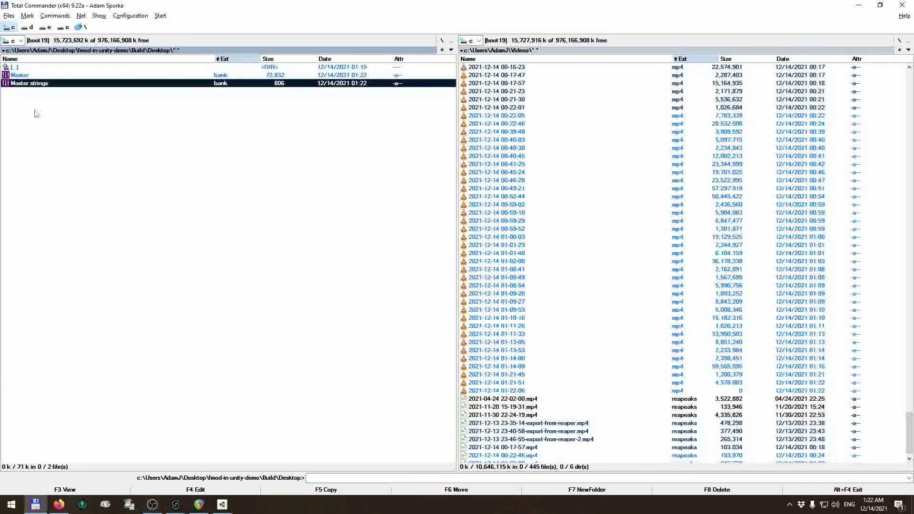
key(Up)
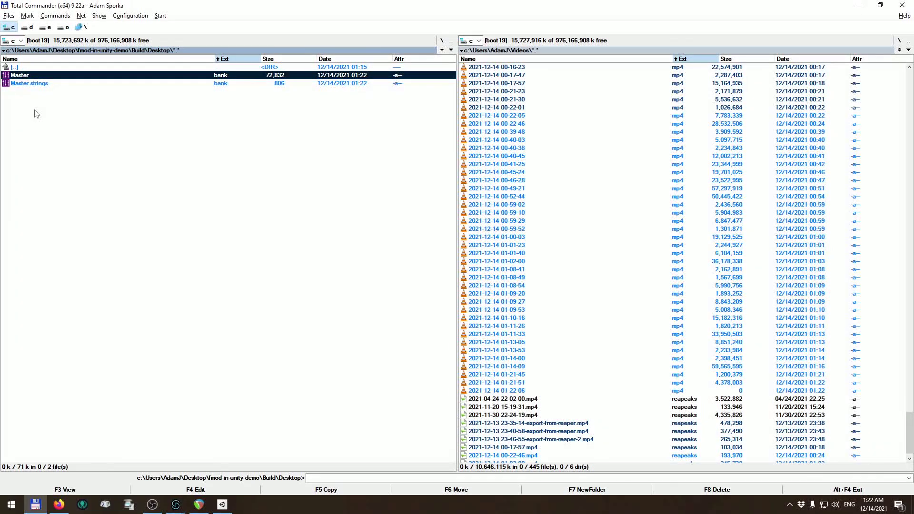
key(Up)
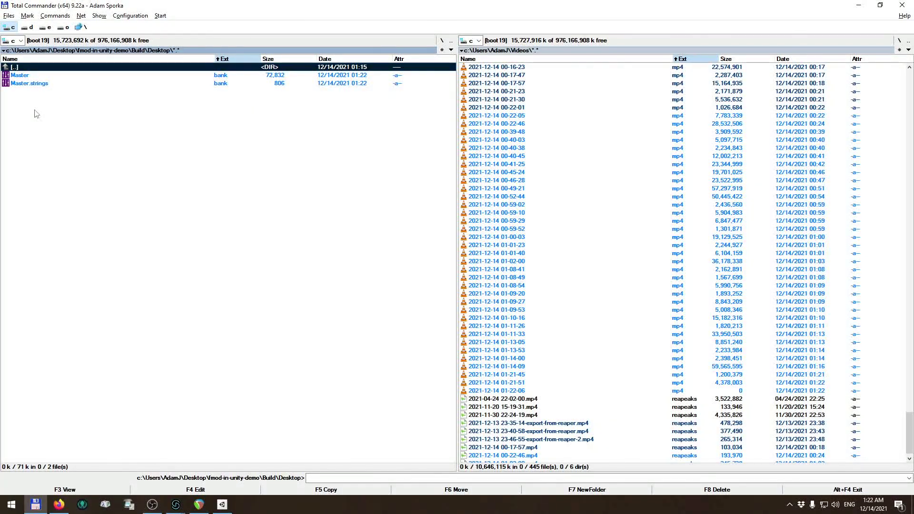
key(Down)
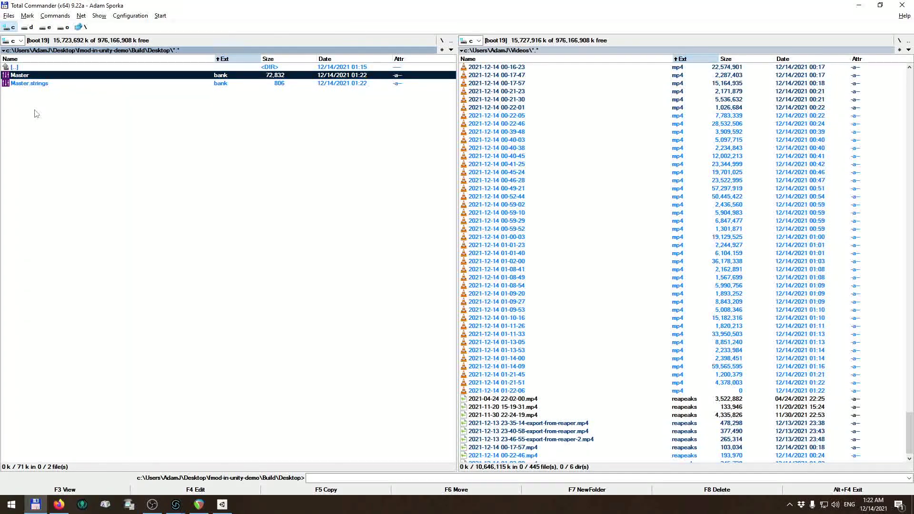
- Switch back to FMOD Studio, set the Desktop platform's default Vorbis encoding quality to 61%, and rebuild the banks
key(alt+Tab)
click(10, 16)
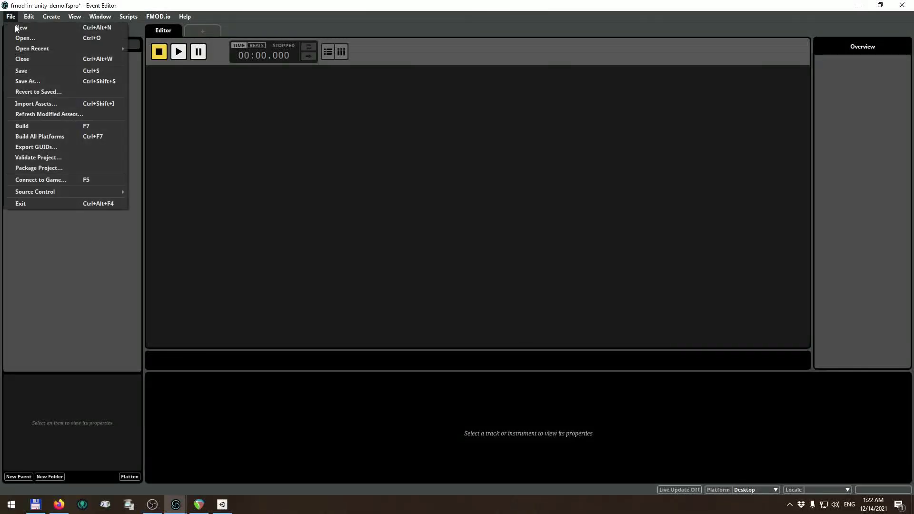
mouse_move(29, 16)
click(50, 226)
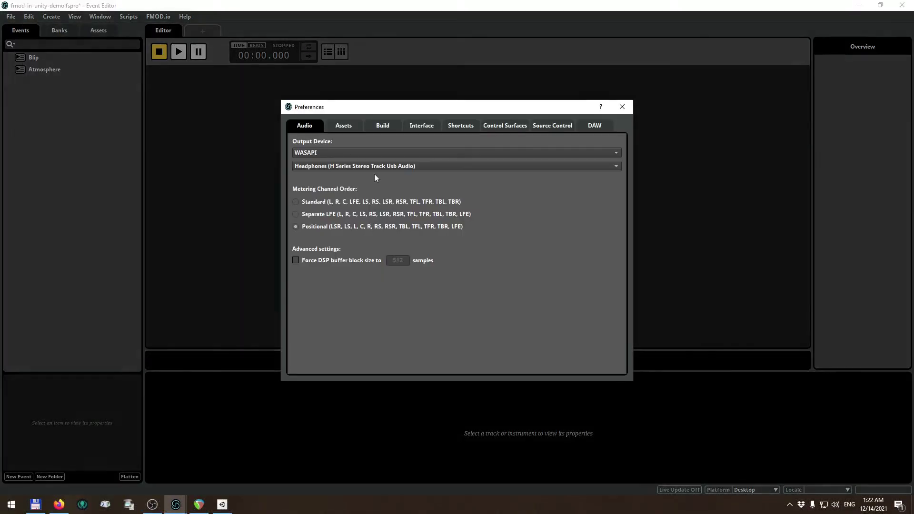
click(387, 126)
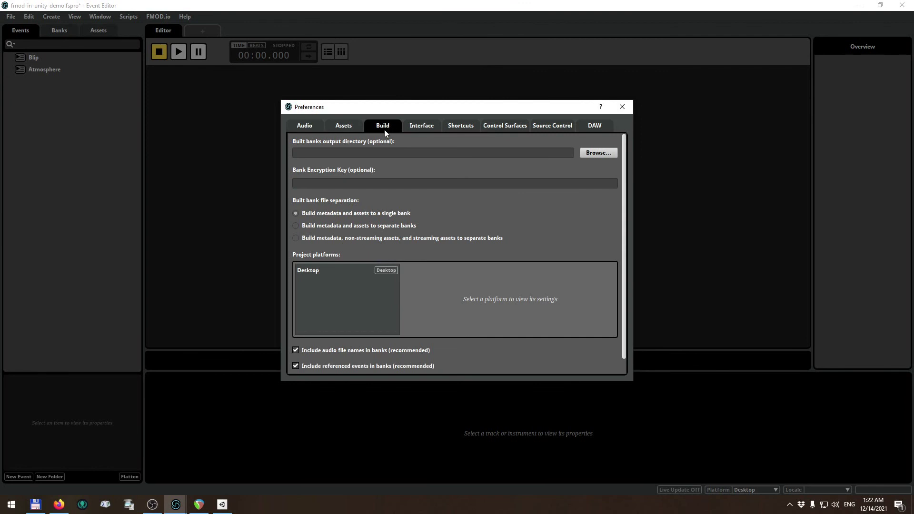
click(309, 271)
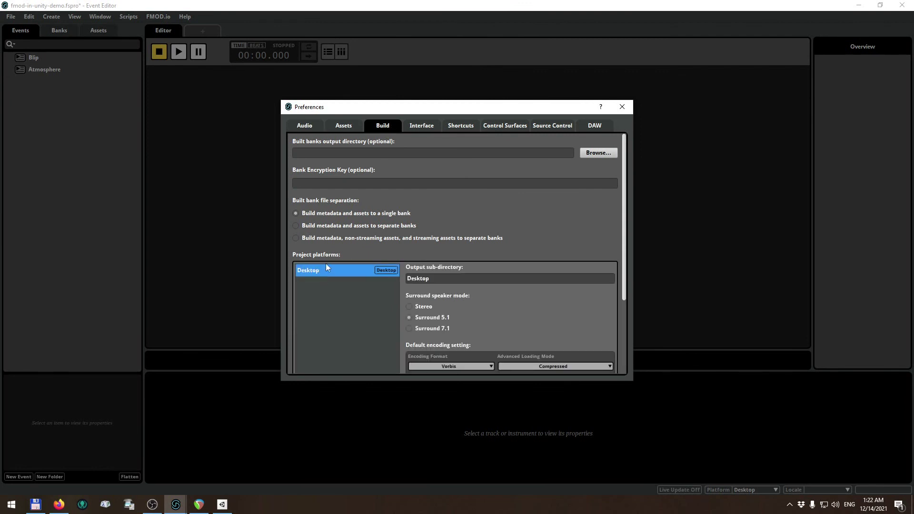
scroll(331, 276, down, 2)
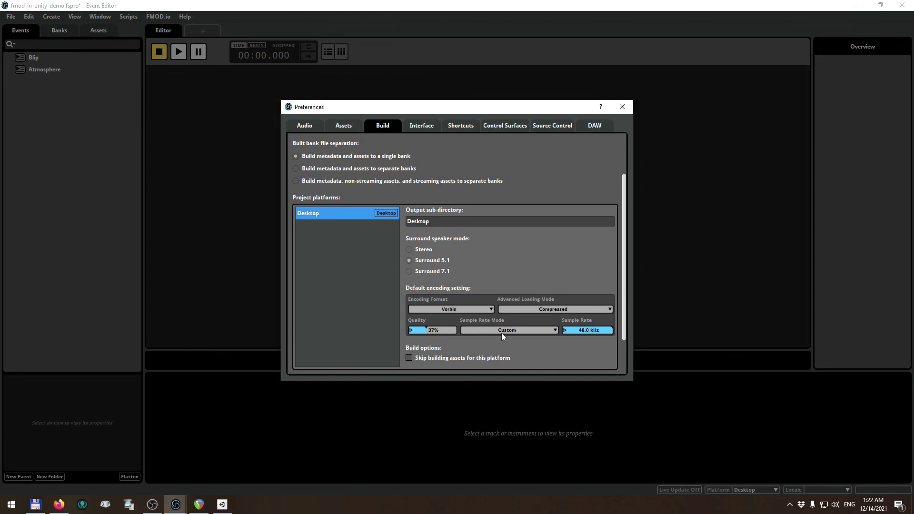
scroll(502, 335, down, 2)
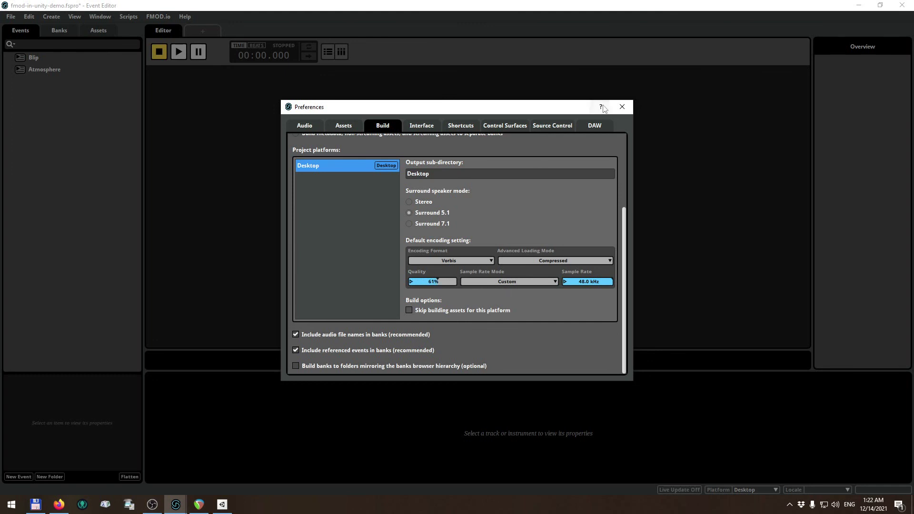
click(622, 107)
key(alt+Tab)
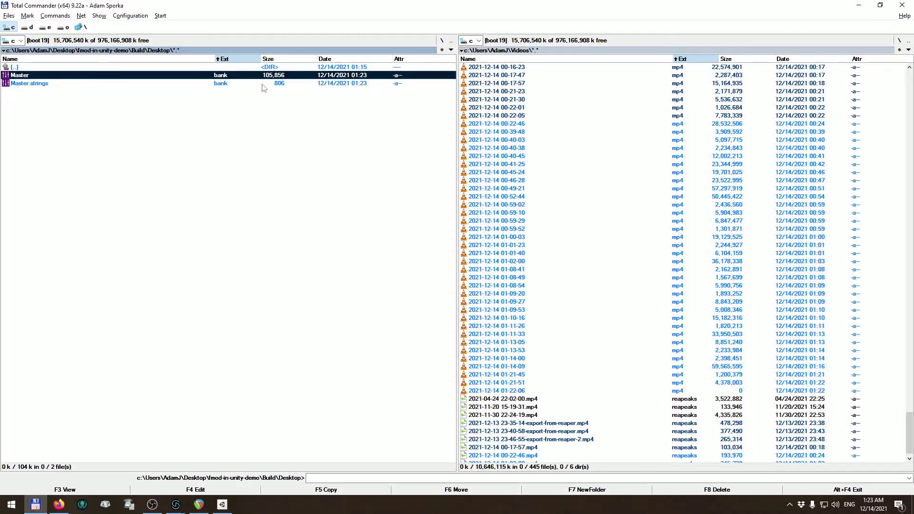
- Switch to Unity and import all contents of the fmodstudio20204 unitypackage from the Downloads folder into the project's Assets
key(alt+Tab)
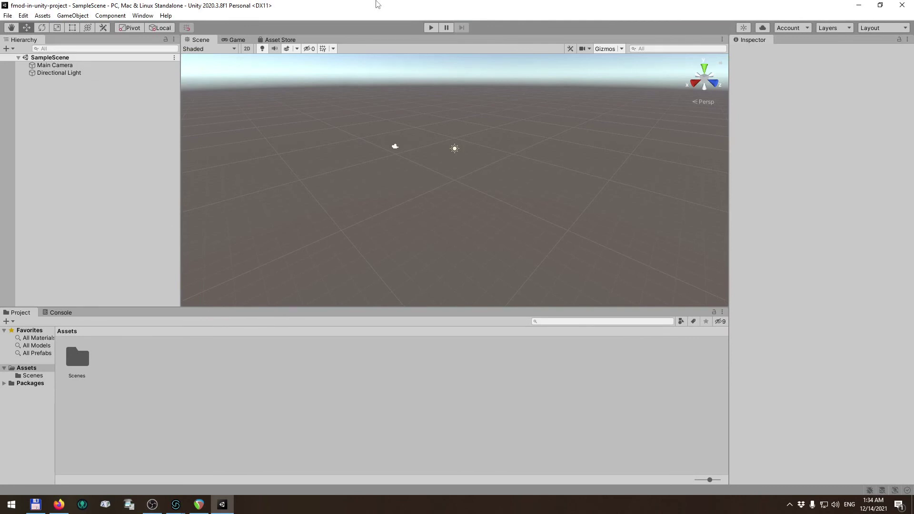
key(alt+Tab)
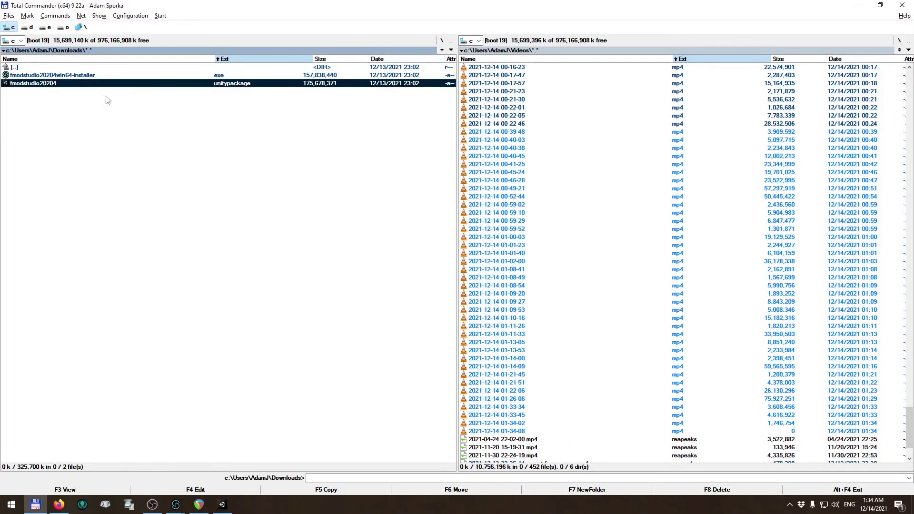
key(alt+Tab)
drag(105, 84, 324, 397)
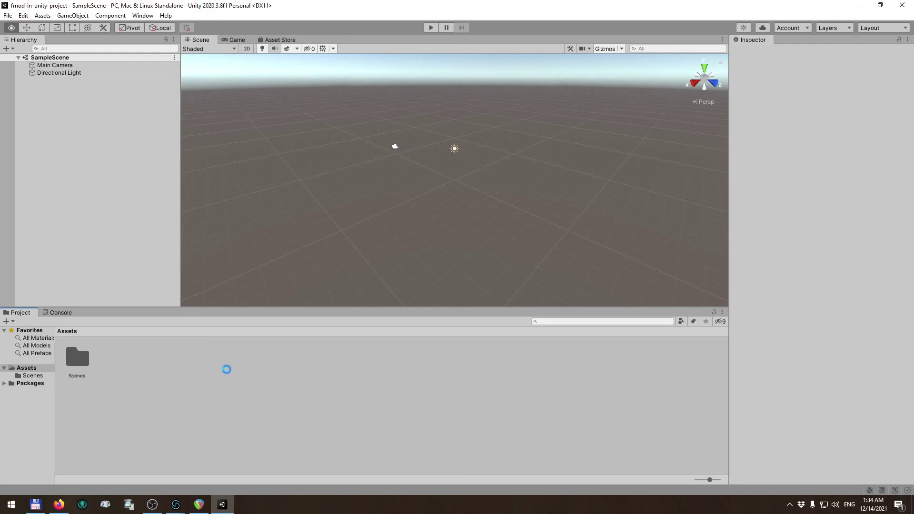
key(alt+Tab)
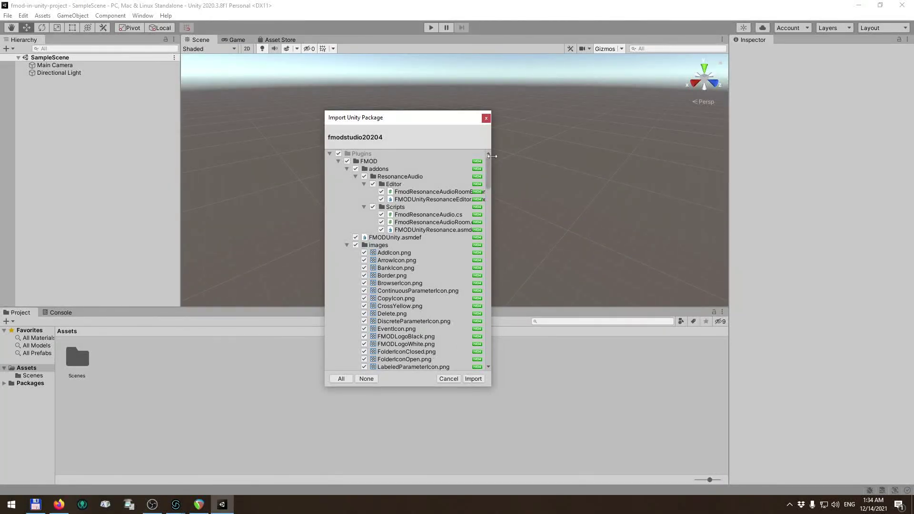
drag(488, 163, 476, 126)
click(472, 379)
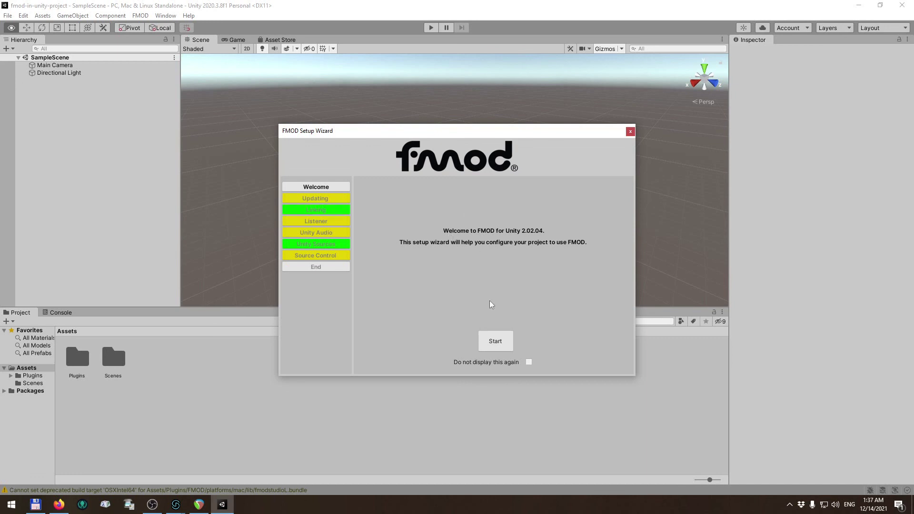
- Start the FMOD Setup Wizard and link the Unity project to fmod-in-unity-demo.fspro in the Desktop's fmod-in-unity-demo folder
click(495, 341)
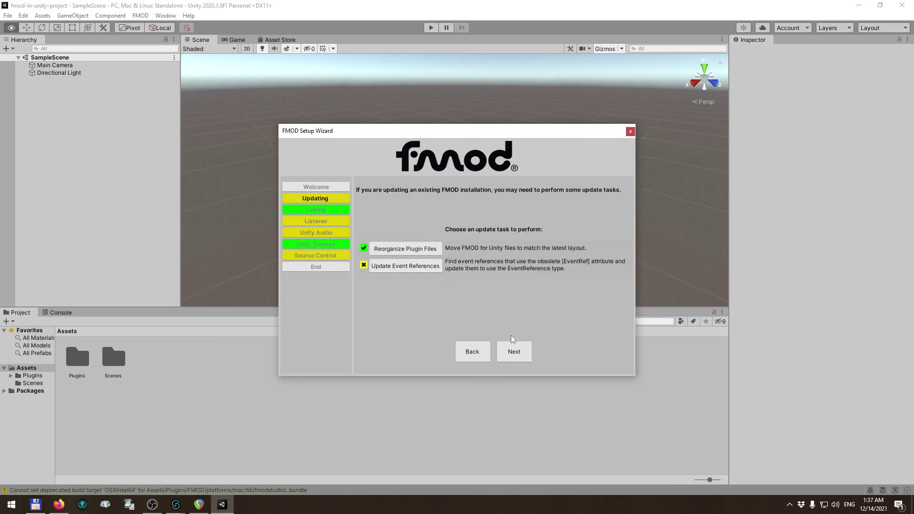
click(513, 351)
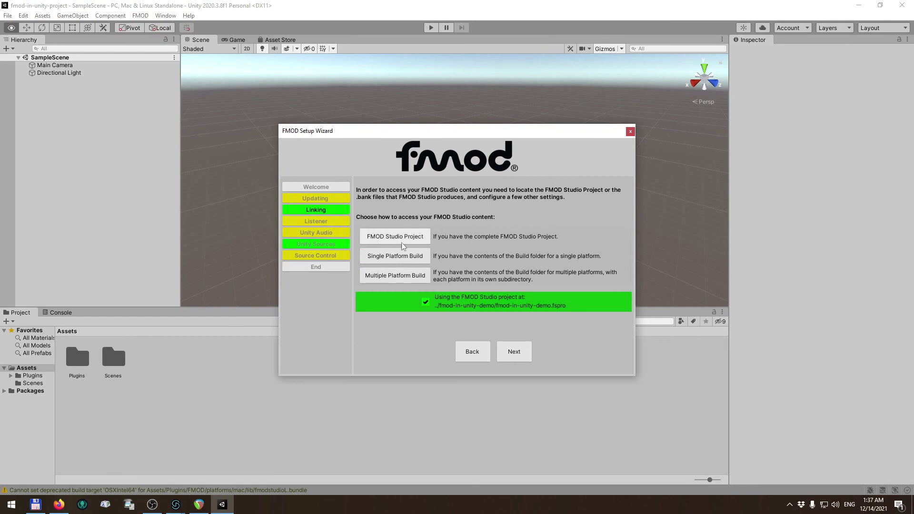
click(402, 238)
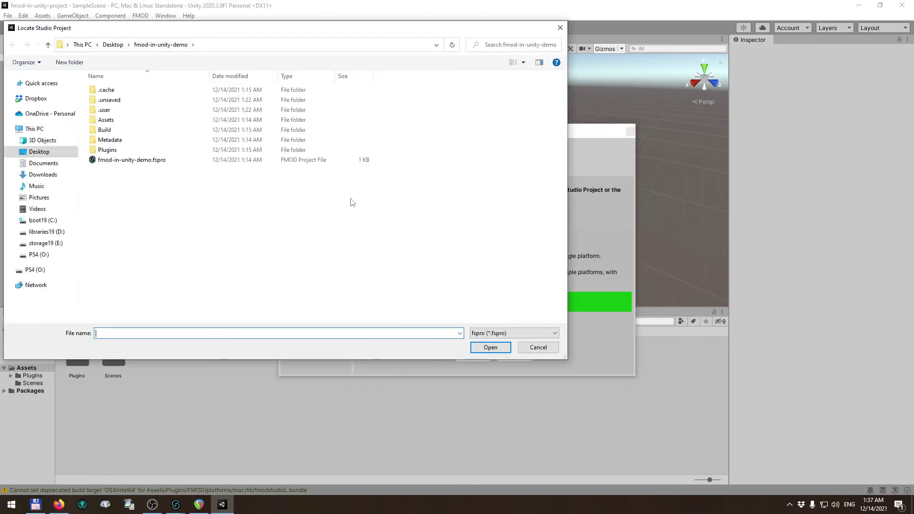
click(47, 156)
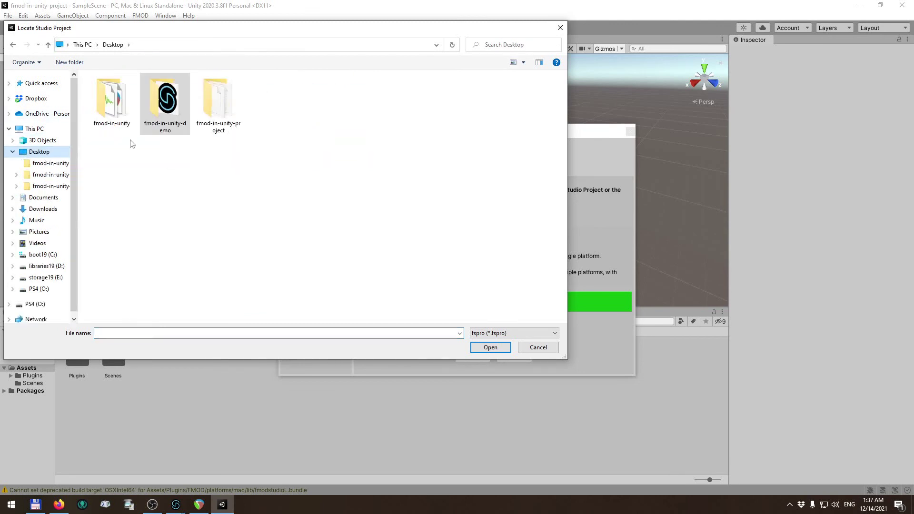
double_click(169, 95)
double_click(110, 161)
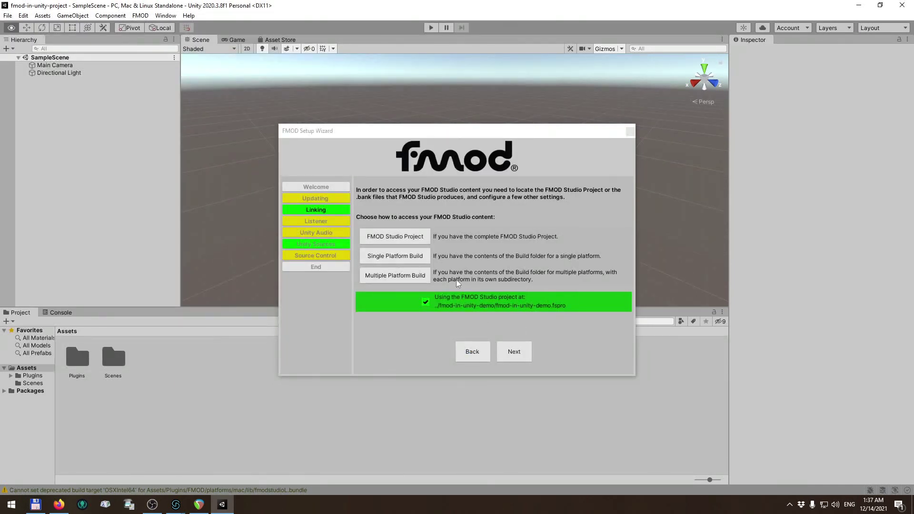
click(515, 355)
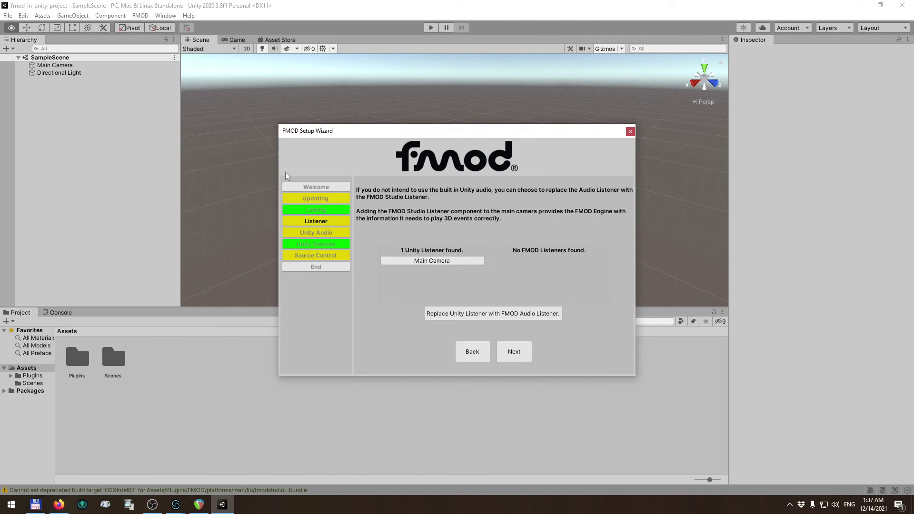
- Inspect the Main Camera and replace its Unity Audio Listener with the FMOD Audio Listener
click(54, 66)
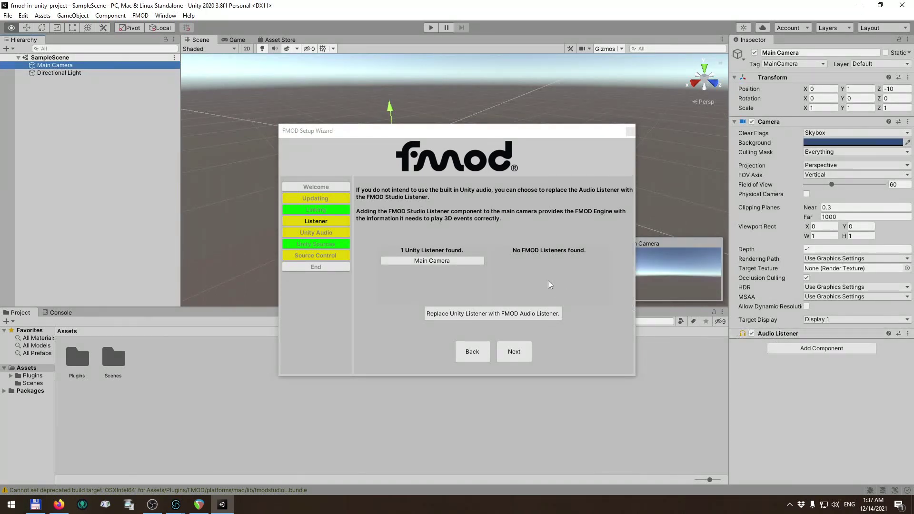
click(436, 261)
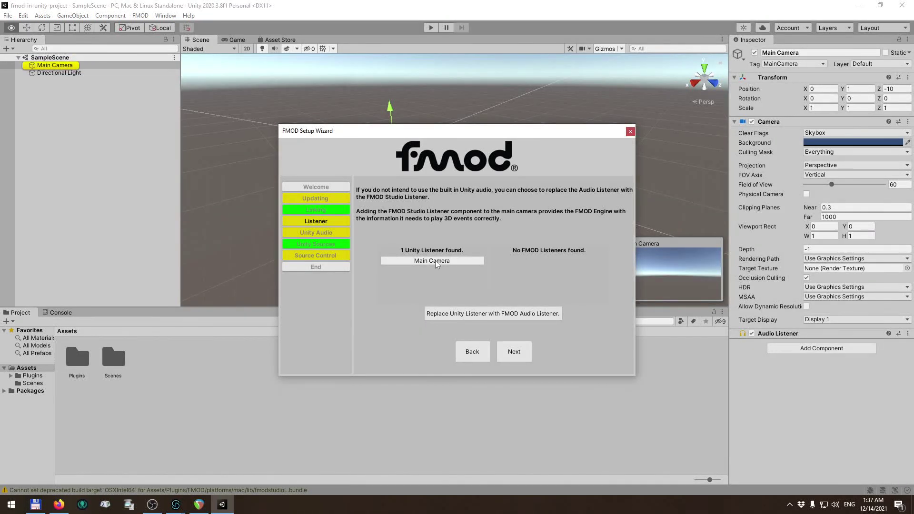
click(470, 313)
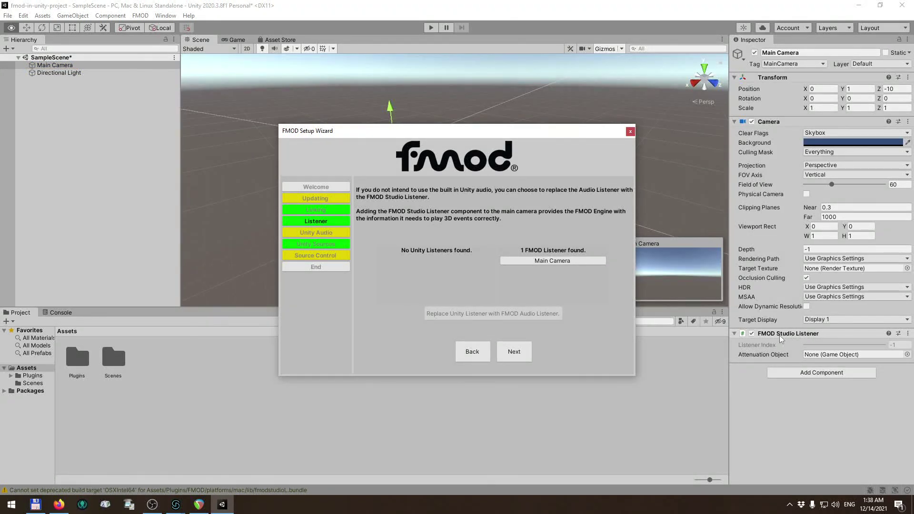
click(514, 355)
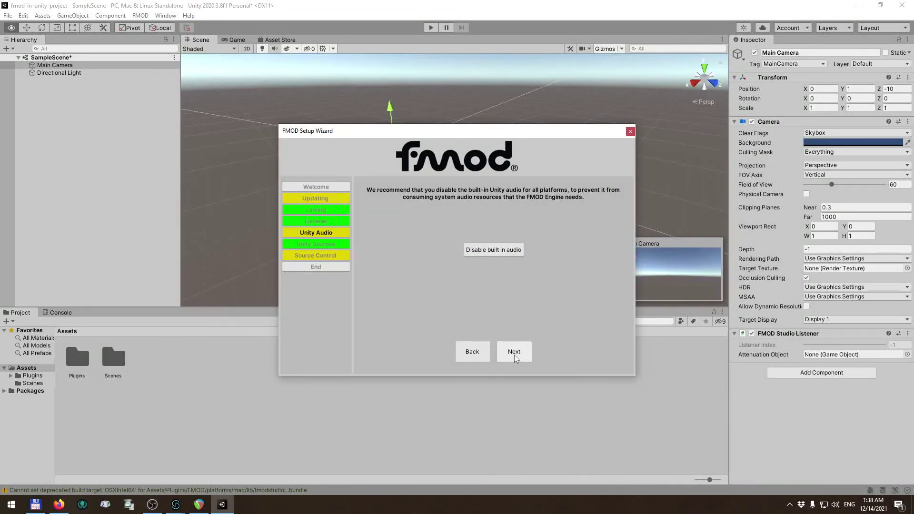
- Disable Unity's built-in audio and advance the setup wizard to the Source Control page
click(490, 252)
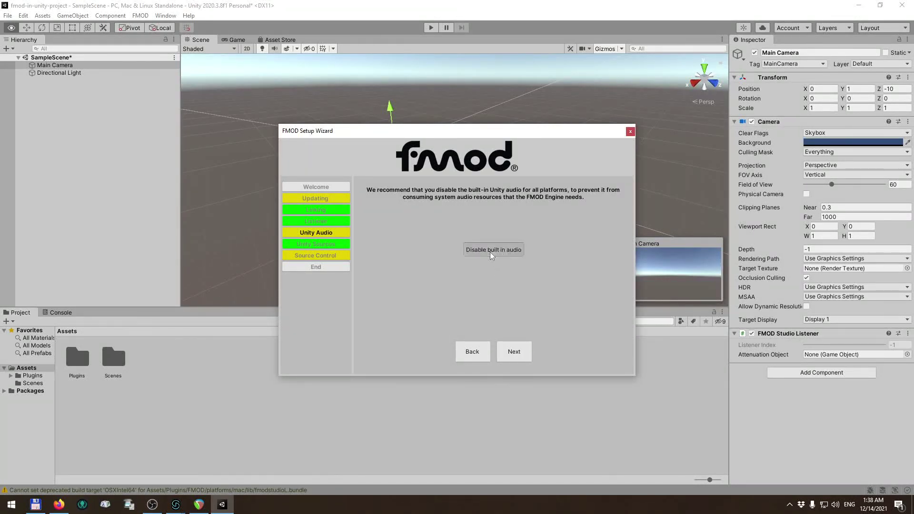
click(512, 352)
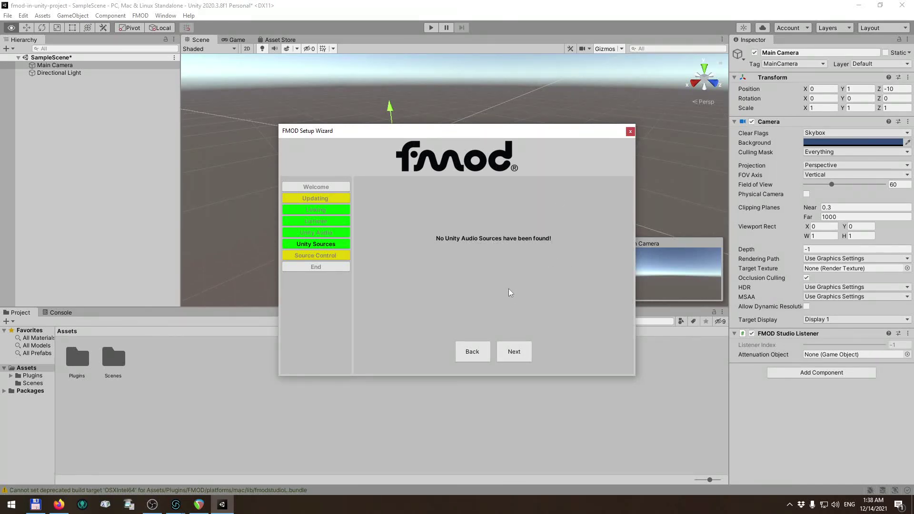
click(517, 354)
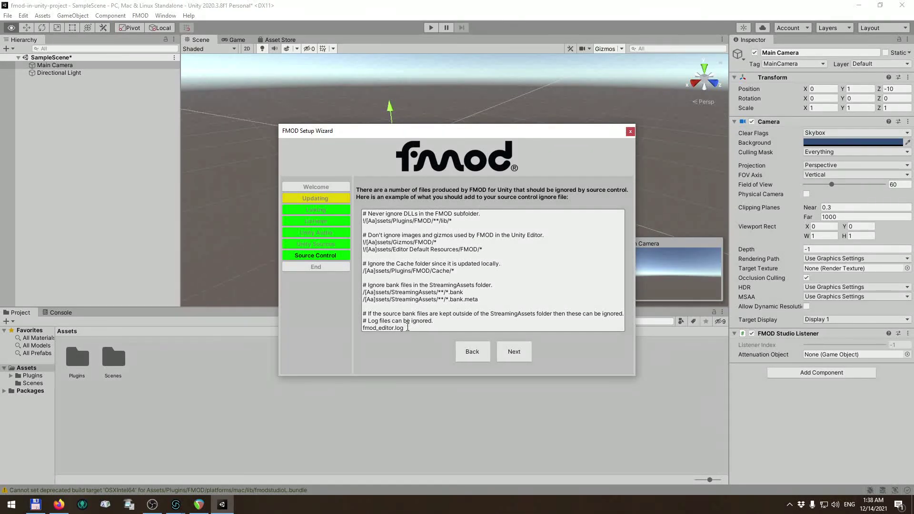
- Review the sample source control ignore file, advance to the FMOD Setup Wizard's summary and close the wizard
key(ctrl+a)
click(403, 253)
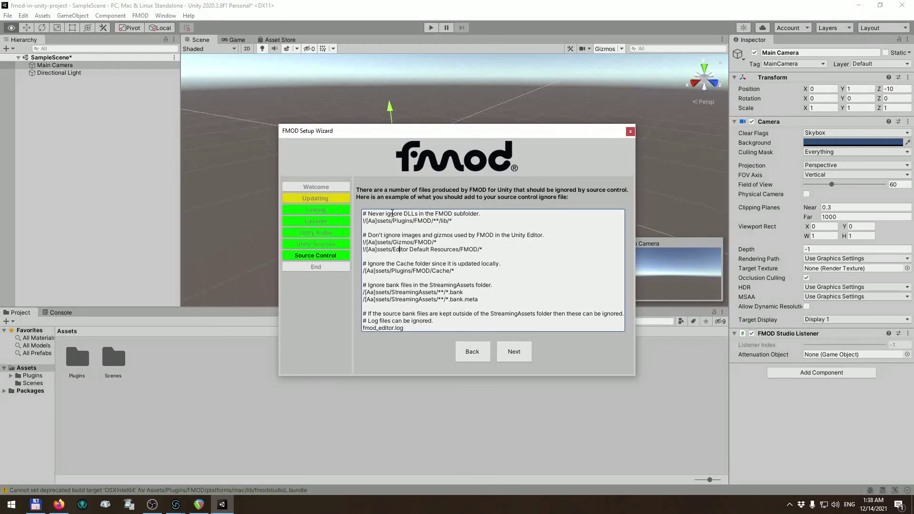
click(514, 354)
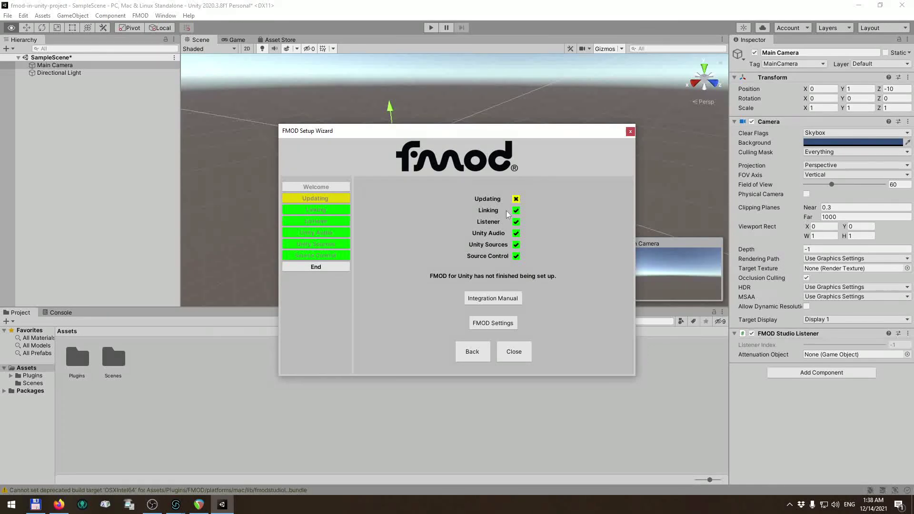
click(514, 353)
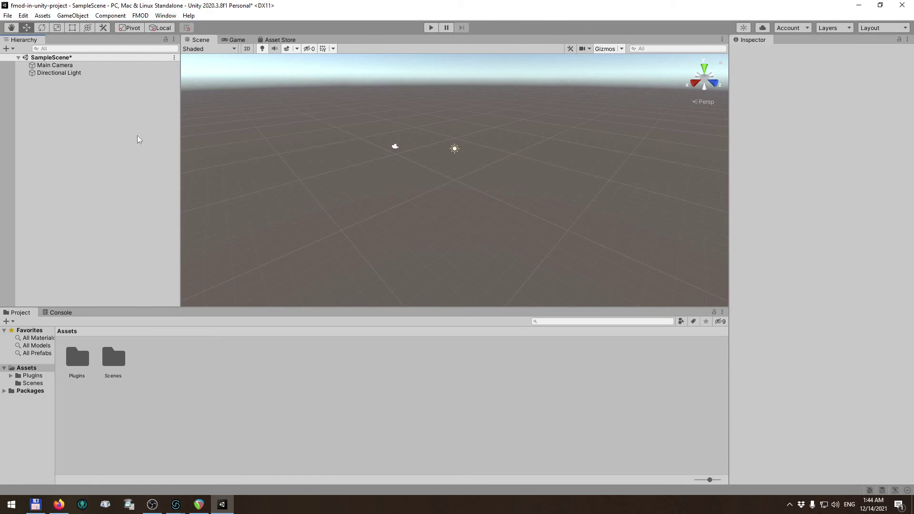
- Create a 3D Cube in SampleScene and add an FMOD Studio Event Emitter component to it
right_click(61, 105)
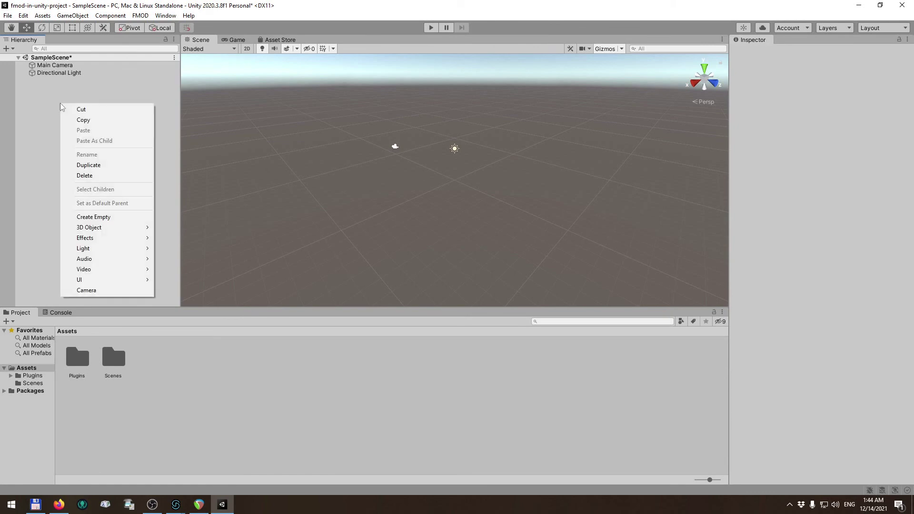
mouse_move(108, 232)
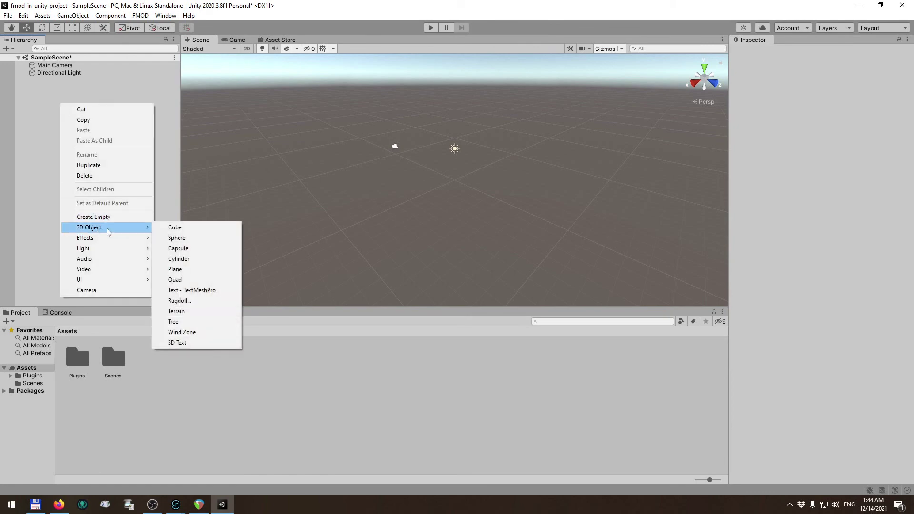
click(175, 227)
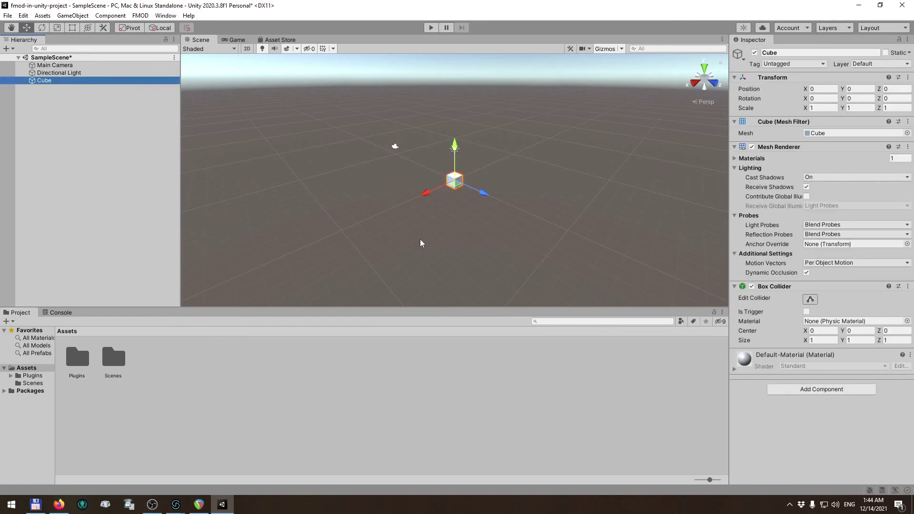
mouse_move(745, 316)
click(806, 389)
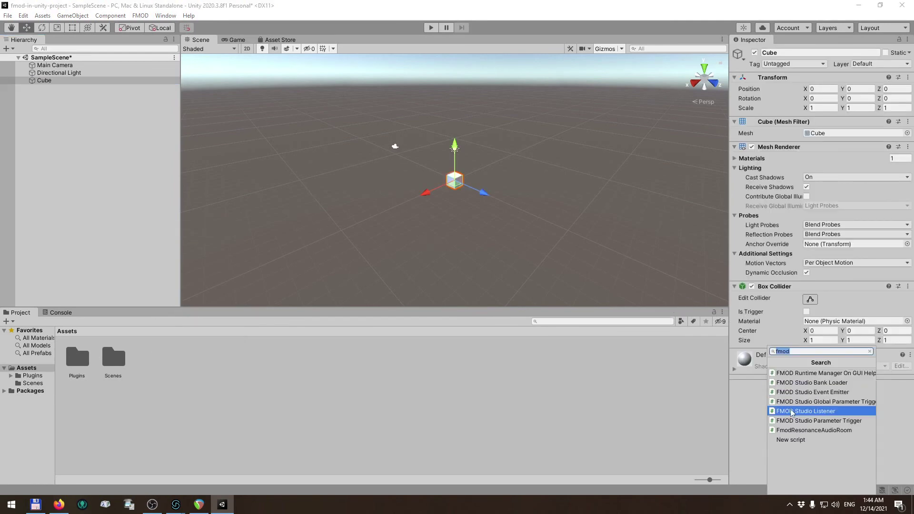
click(805, 393)
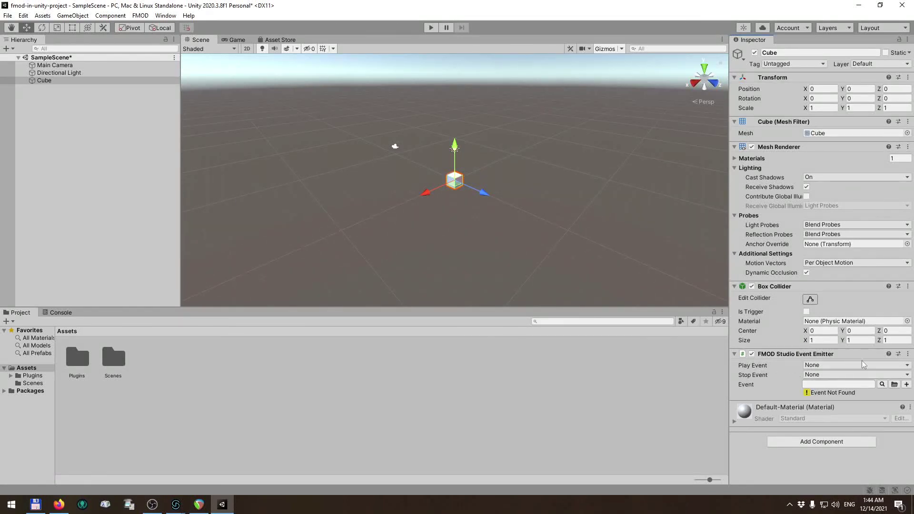
- Set the Cube's emitter to play event:/Blip on Object Start and run the scene to test it
click(821, 366)
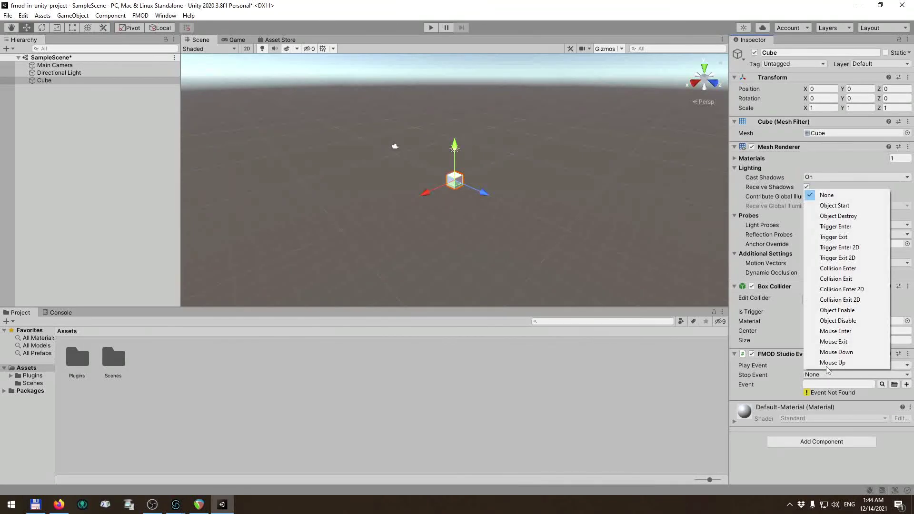
click(839, 206)
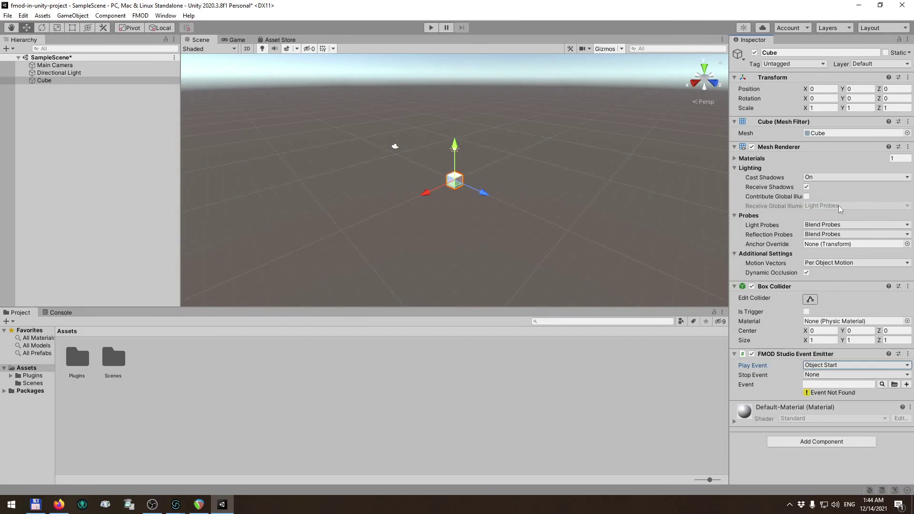
click(882, 384)
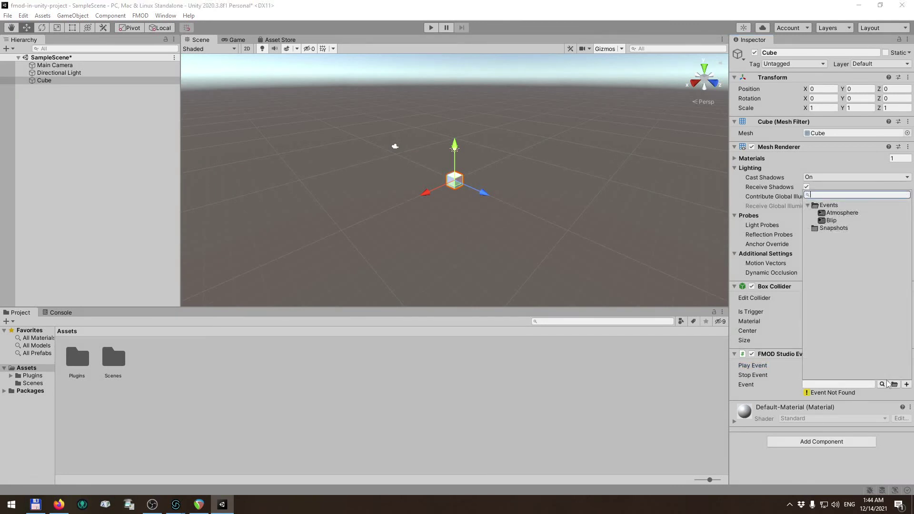
click(831, 222)
double_click(832, 221)
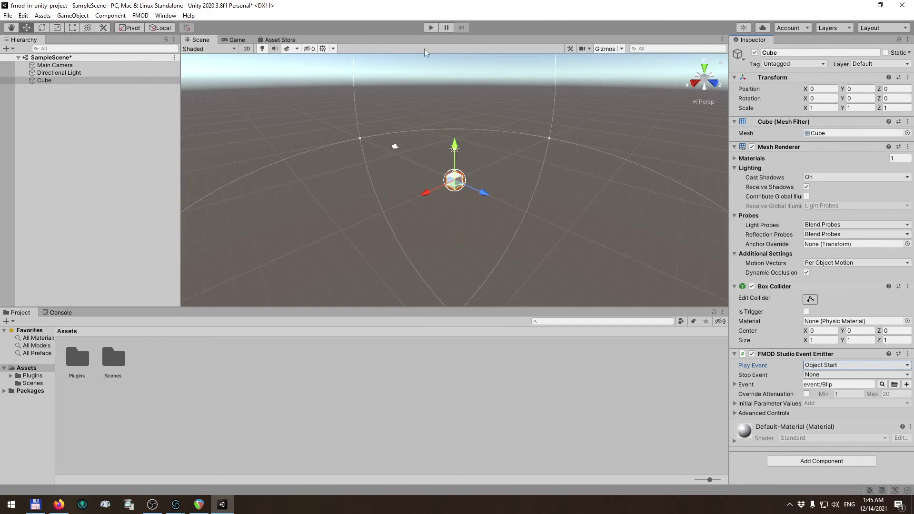
click(428, 29)
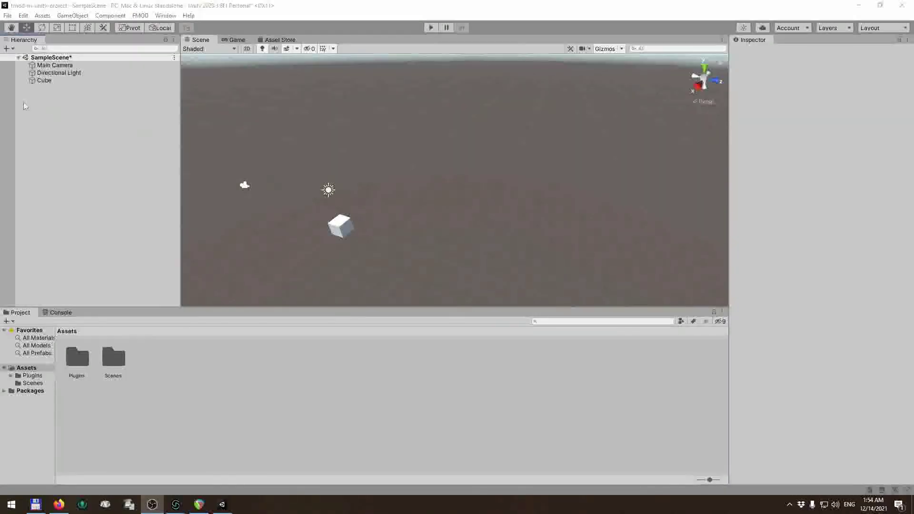
- Assign the Atmosphere event to the Cube's FMOD Studio Event Emitter in place of Blip
right_click(53, 95)
click(48, 81)
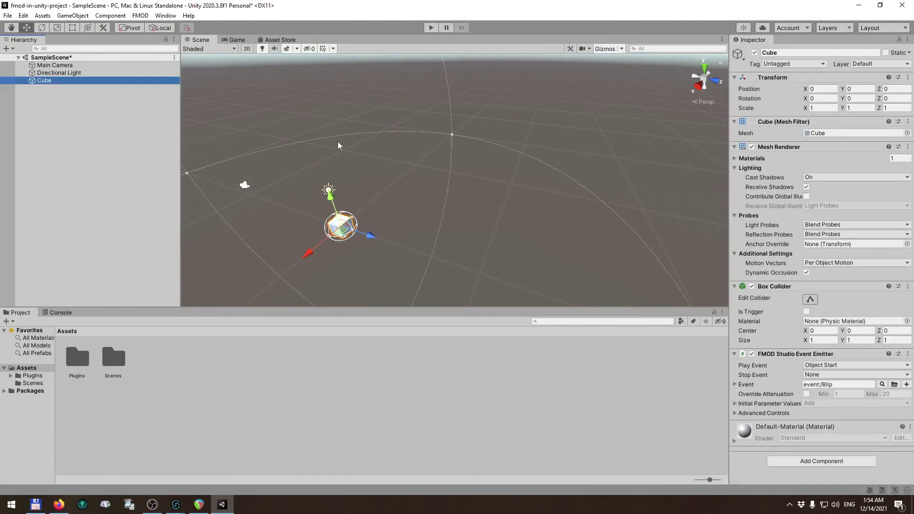
click(830, 384)
click(881, 384)
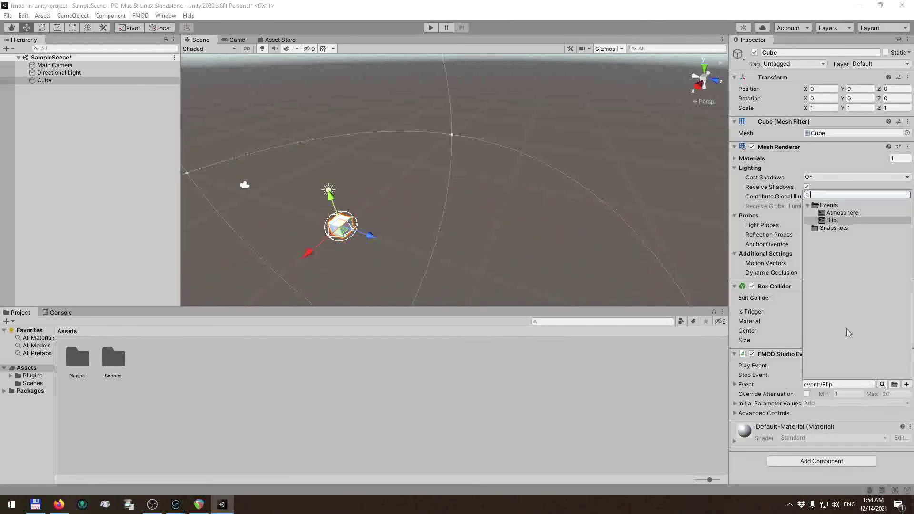
click(842, 212)
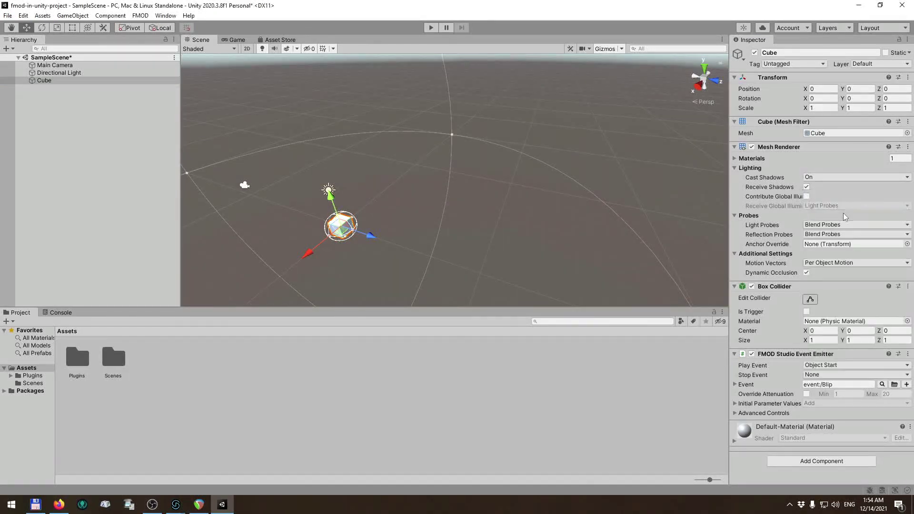
- Set the emitter's Play Event to Object Enable and its Stop Event to Object Disable
click(905, 366)
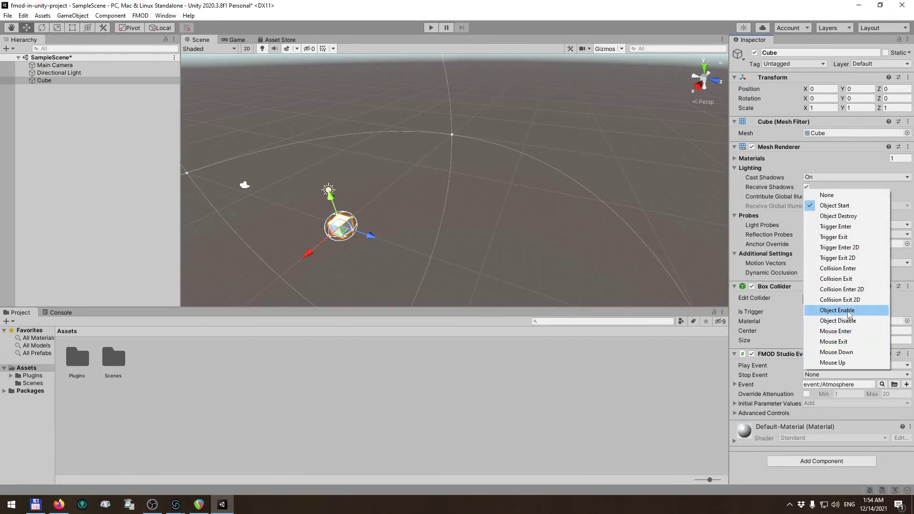
click(830, 310)
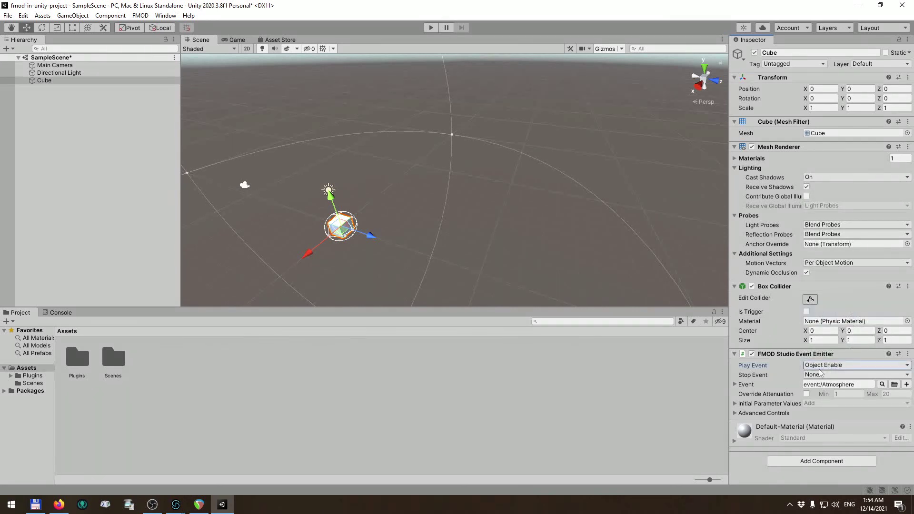
click(902, 375)
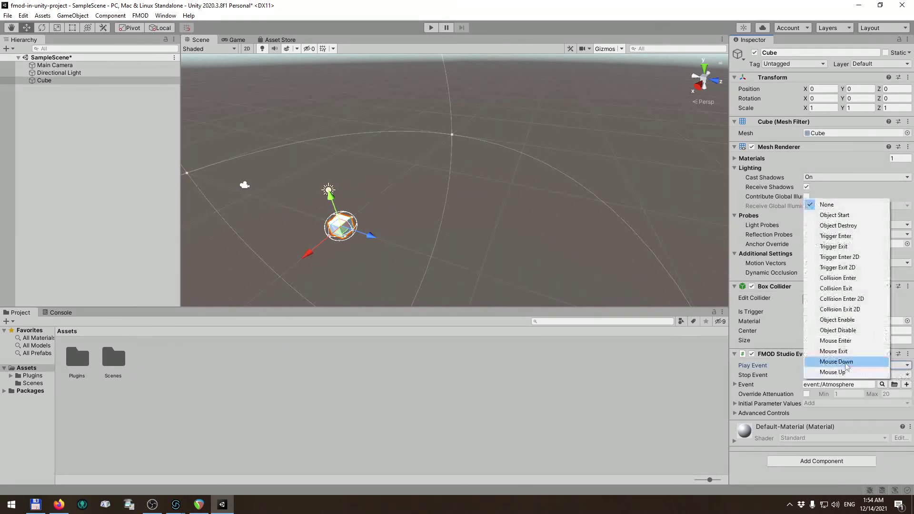
click(838, 331)
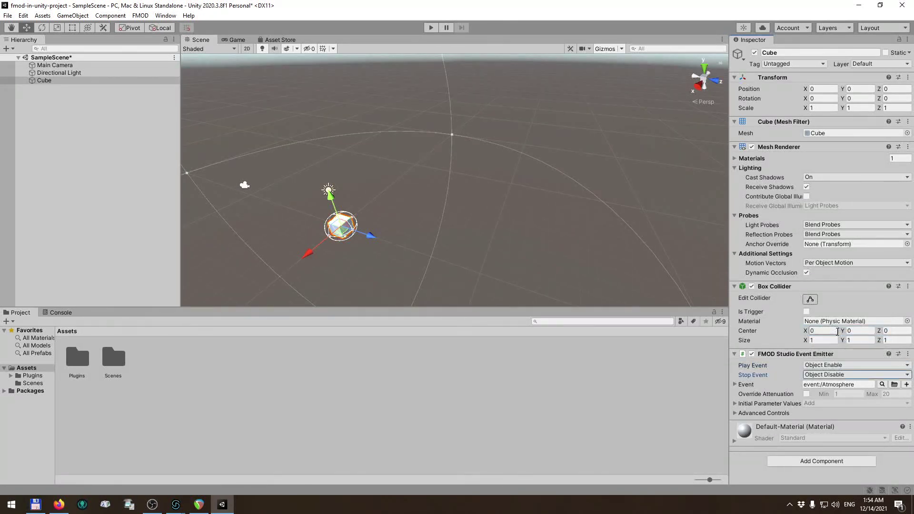
- Run the scene and toggle the Cube's active state several times to test starting and stopping the Atmosphere event
click(431, 28)
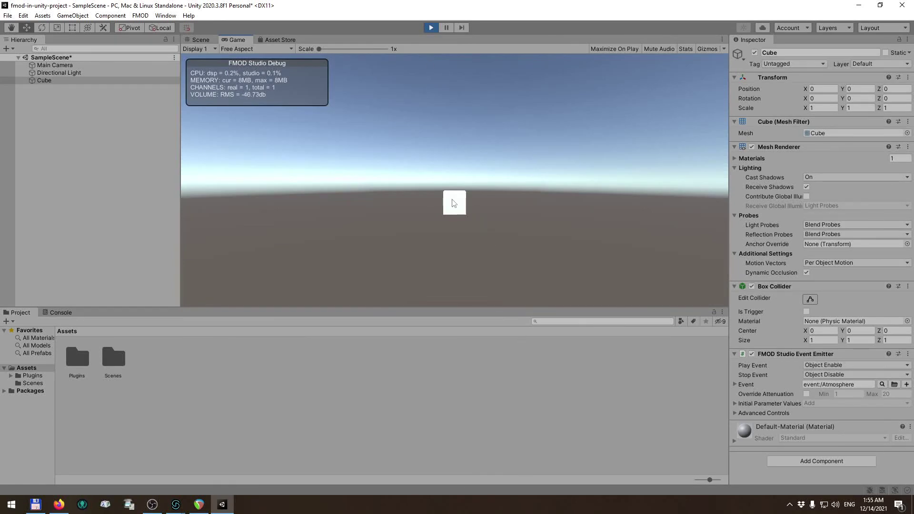
click(754, 53)
click(754, 53)
click(756, 53)
click(755, 53)
click(755, 52)
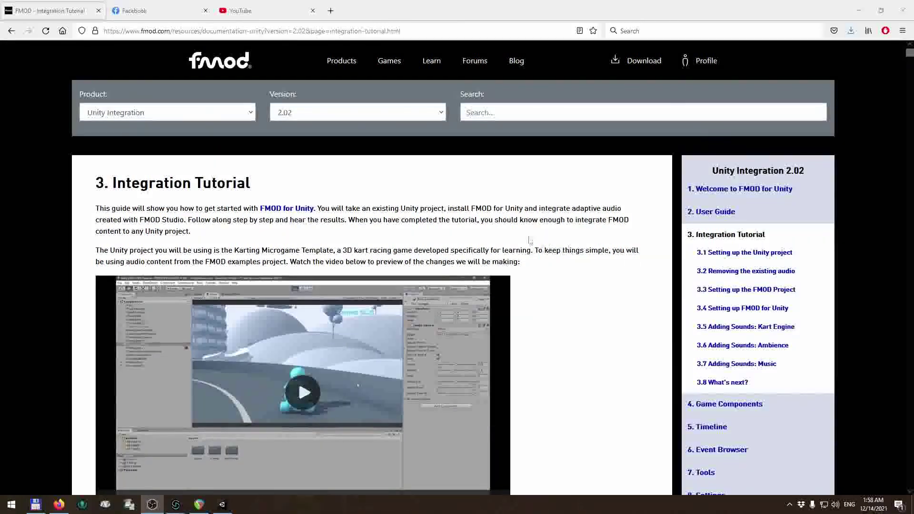
- Switch to Firefox and browse the FMOD Unity Integration 2.02 documentation, covering the Integration Tutorial and the Game Components page
click(427, 209)
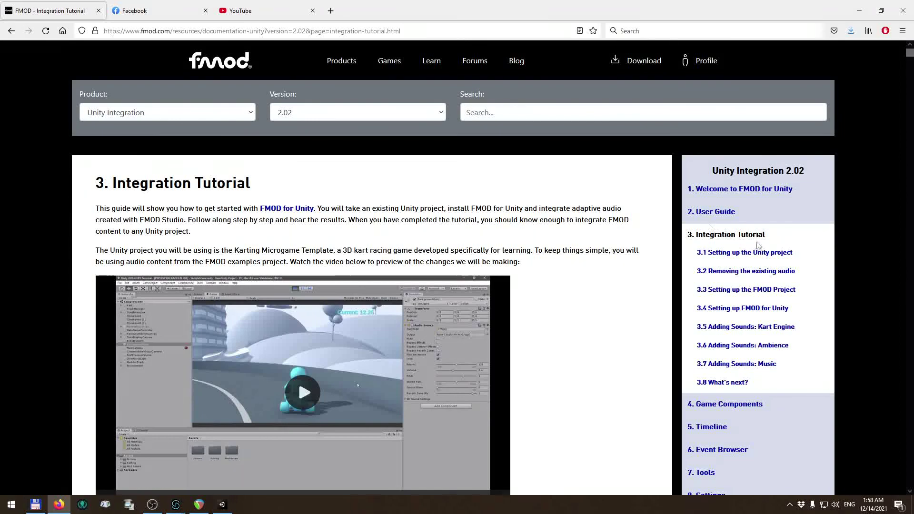
scroll(757, 332, down, 2)
scroll(757, 332, down, 3)
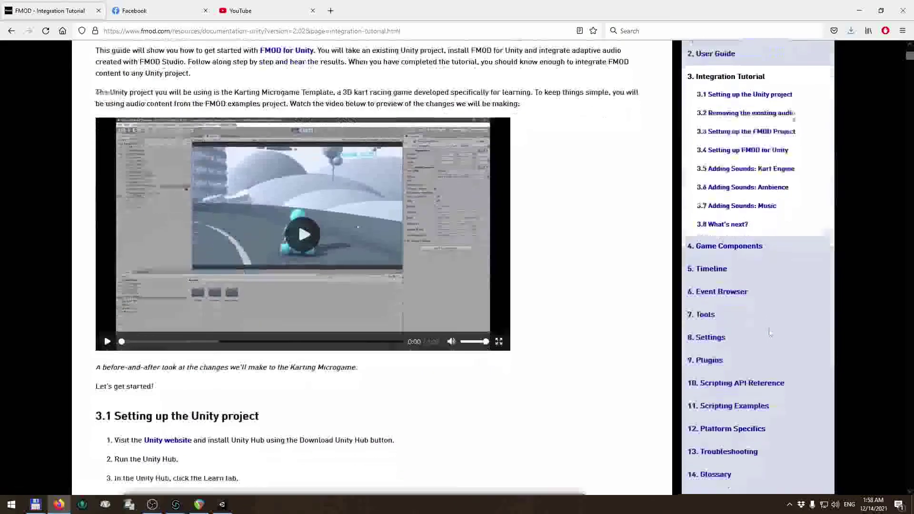
click(727, 212)
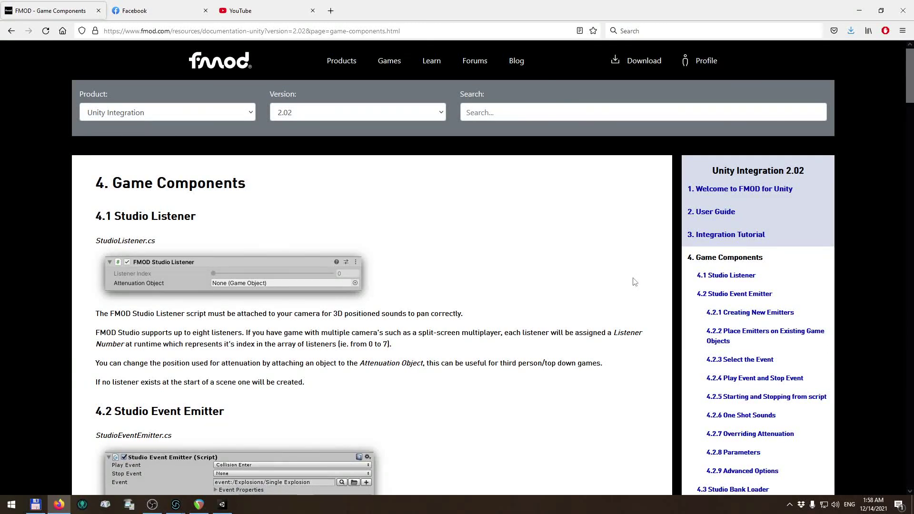
scroll(634, 282, down, 3)
scroll(618, 266, down, 3)
scroll(610, 253, up, 4)
scroll(557, 296, down, 3)
scroll(558, 296, down, 5)
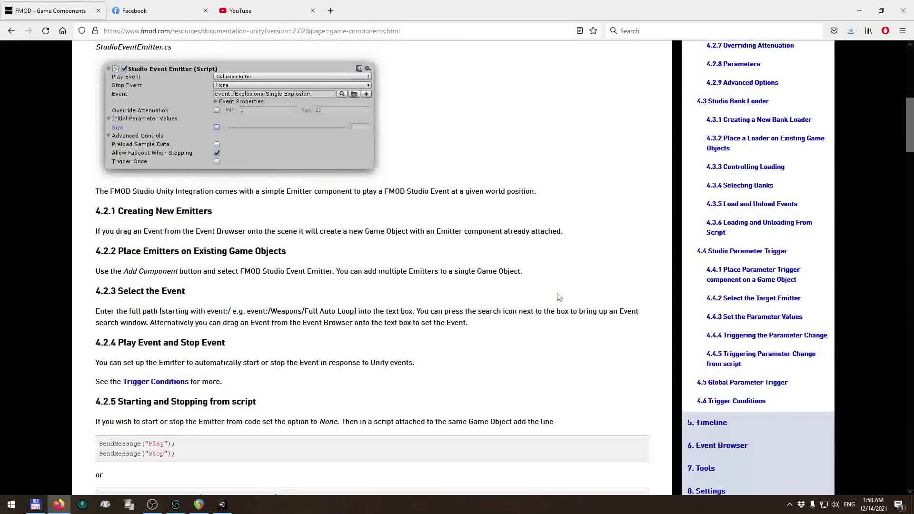
scroll(558, 297, down, 5)
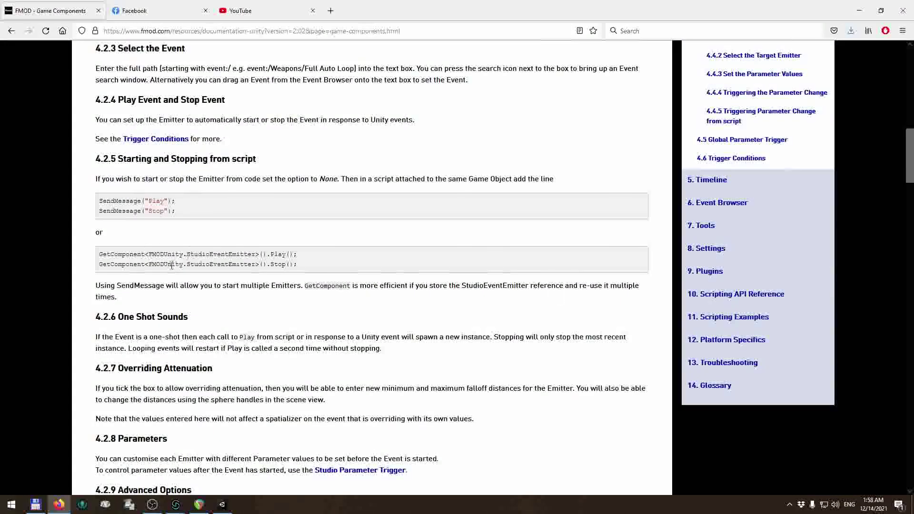
scroll(174, 267, down, 15)
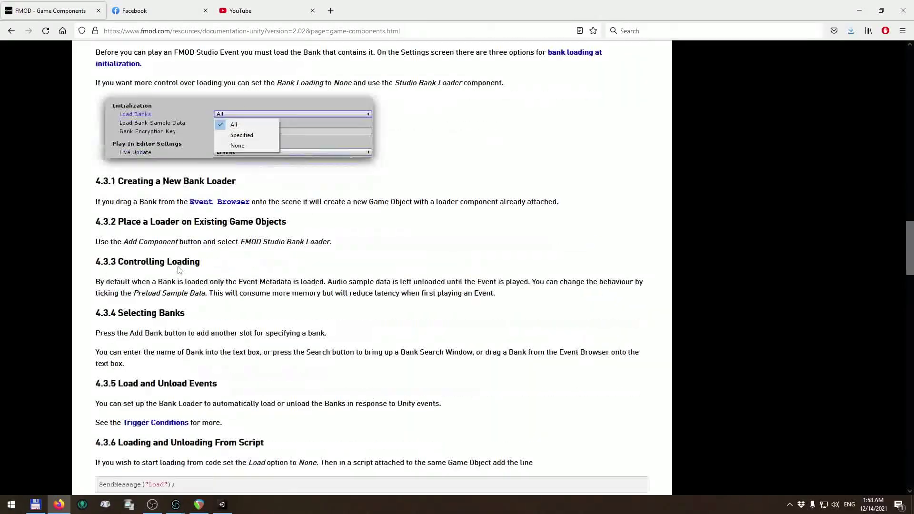
key(Home)
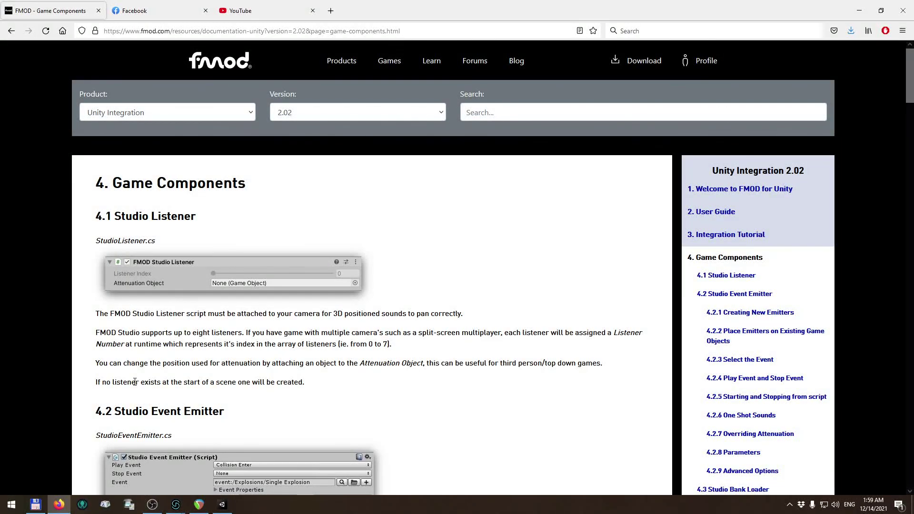